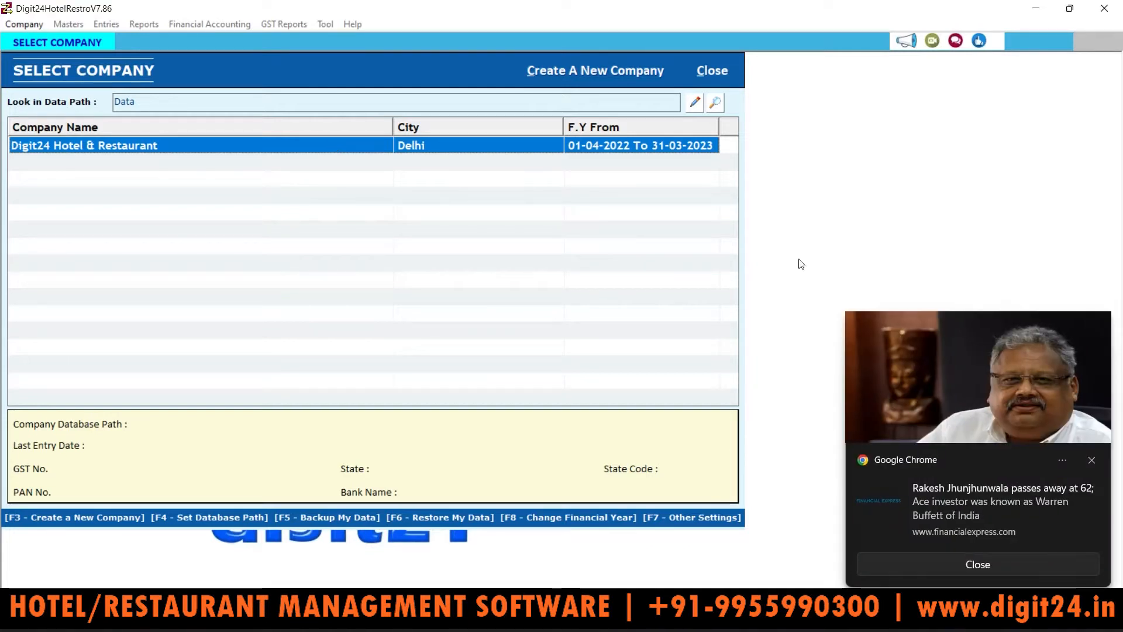
Step: Dismiss the Chrome notification and open the Digit24 Hotel & Restaurant company
{"action": "left_click", "coordinate": [1096, 465]}
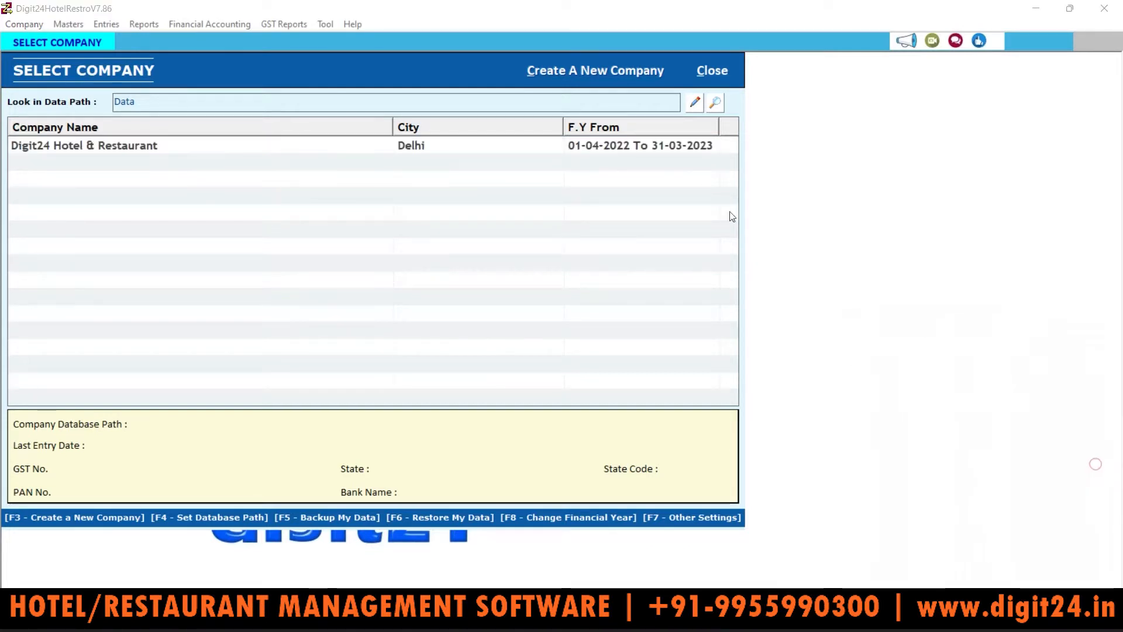
{"action": "left_click", "coordinate": [496, 150]}
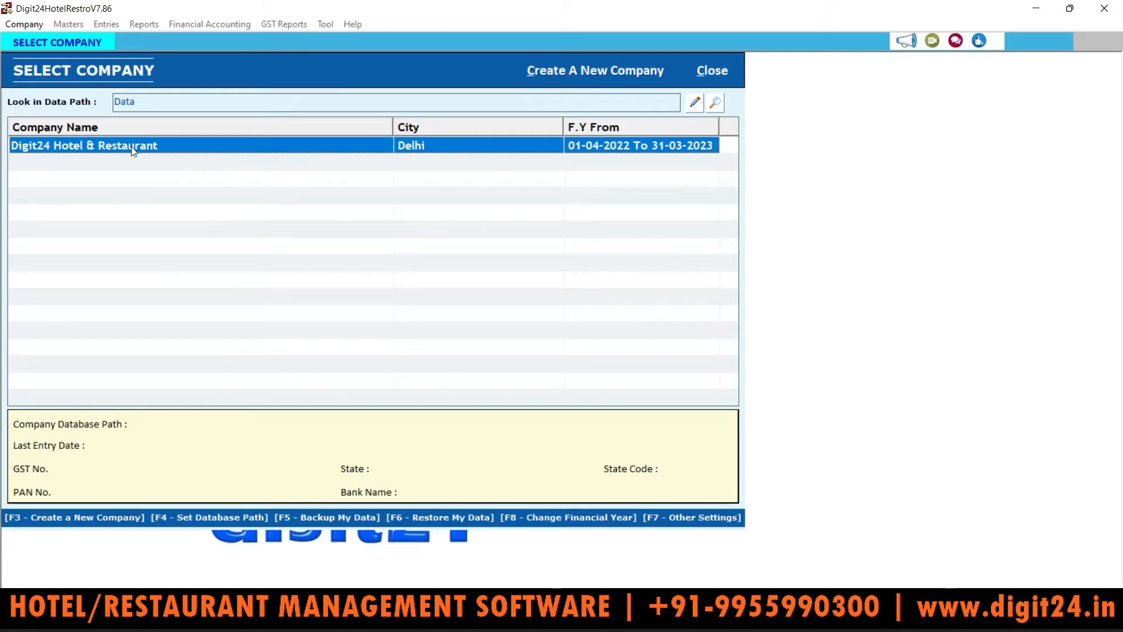
{"action": "double_click", "coordinate": [265, 145]}
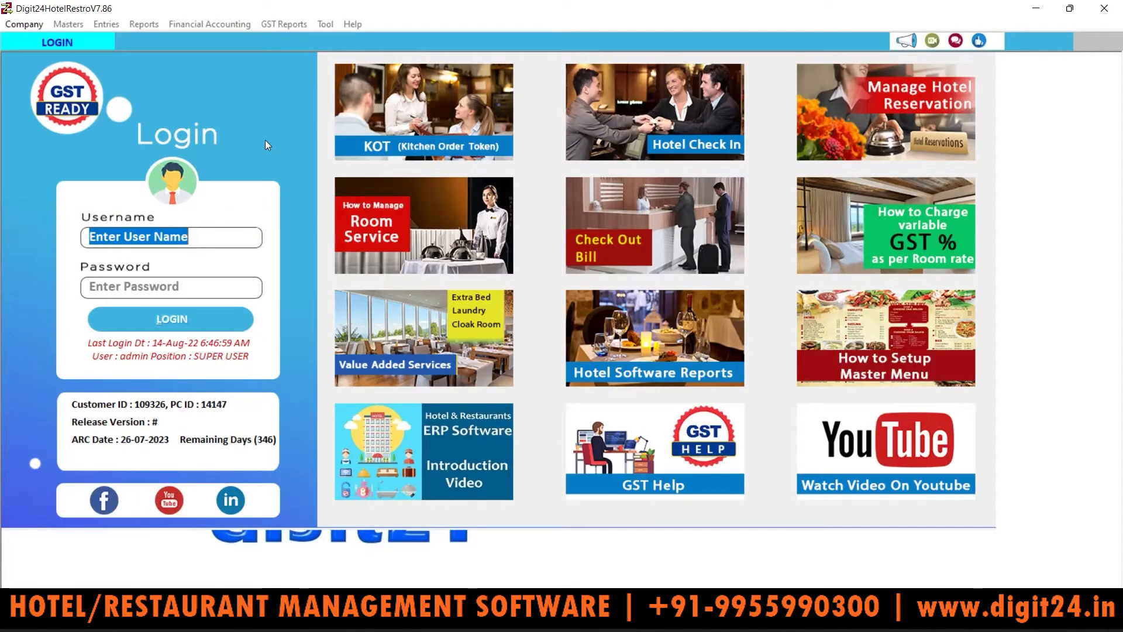
Step: Log in with the administrator username and password
{"action": "type", "text": "admin"}
{"action": "key", "text": "Tab"}
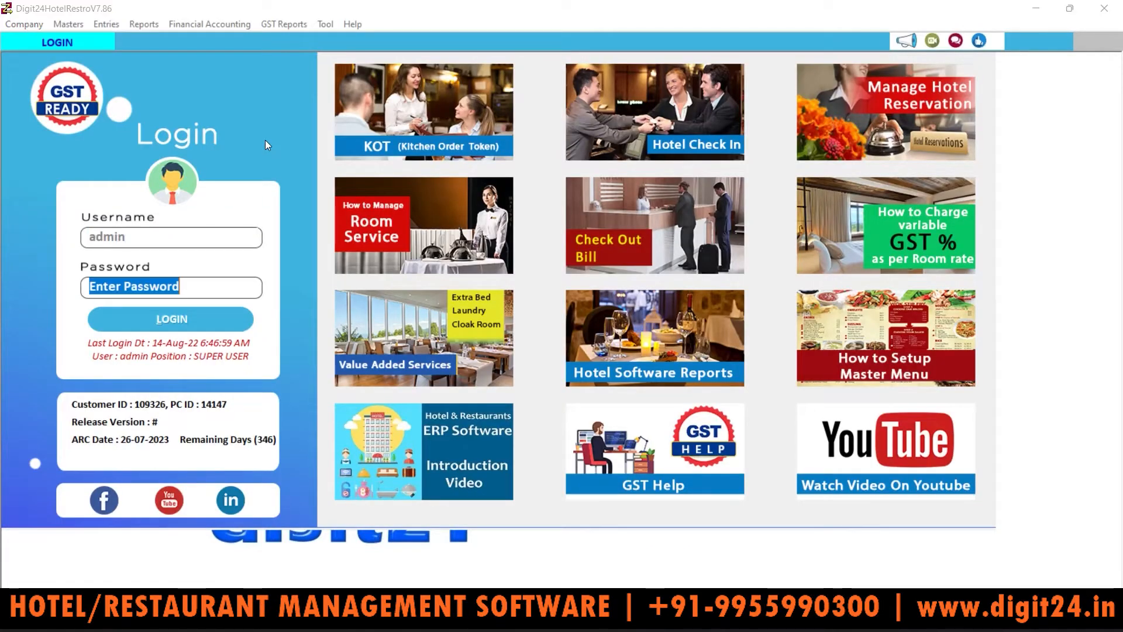
{"action": "type", "text": "admin"}
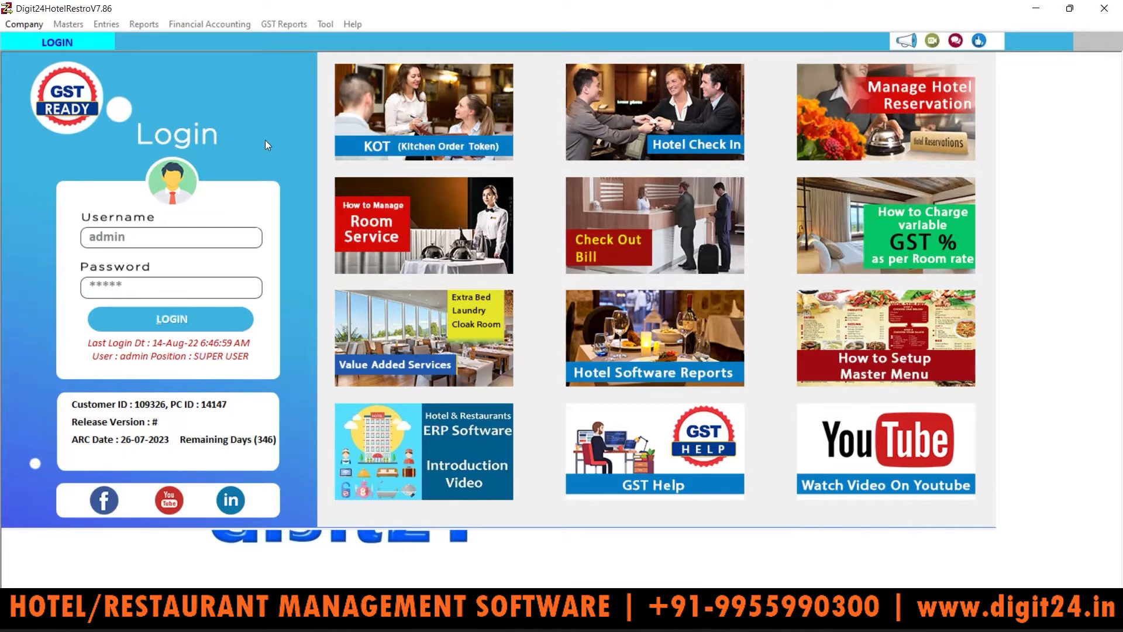
{"action": "key", "text": "Return"}
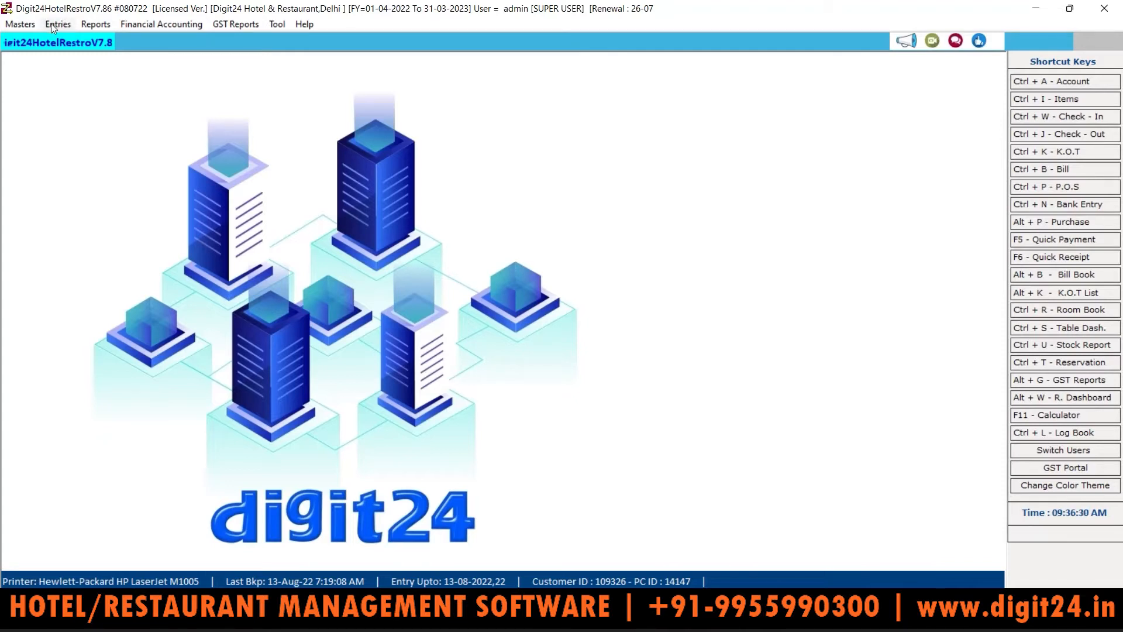
Step: Open the Entries menu in the menu bar
{"action": "left_click", "coordinate": [59, 24]}
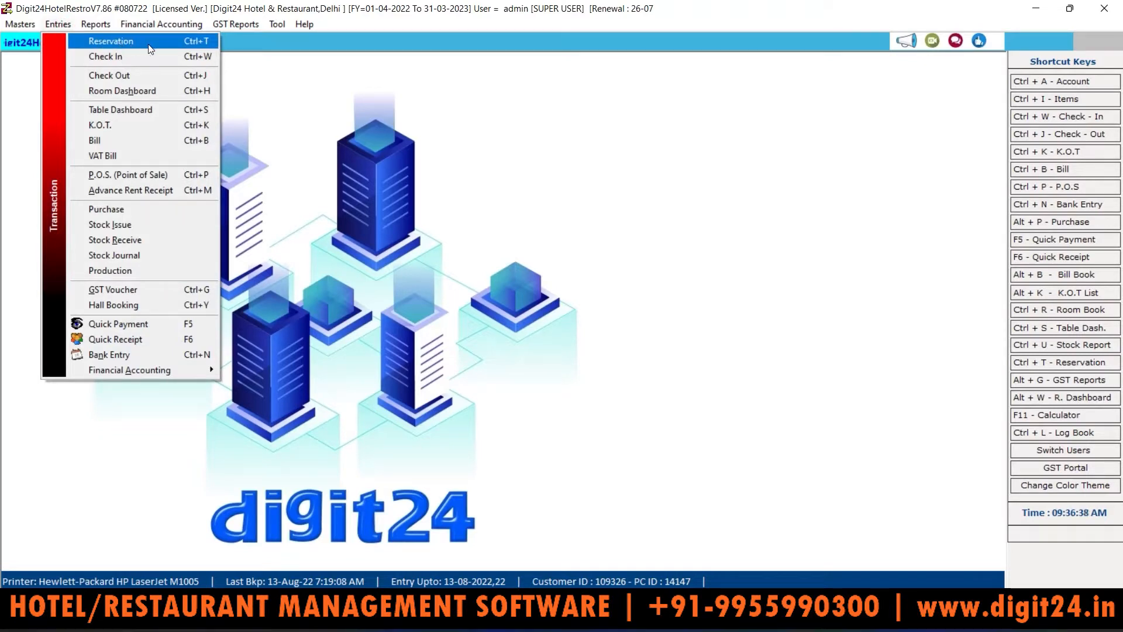
Step: Show reservations from 01-05-2022 to 14-08-2022 by setting the From Date in the calendar
{"action": "left_click", "coordinate": [115, 40]}
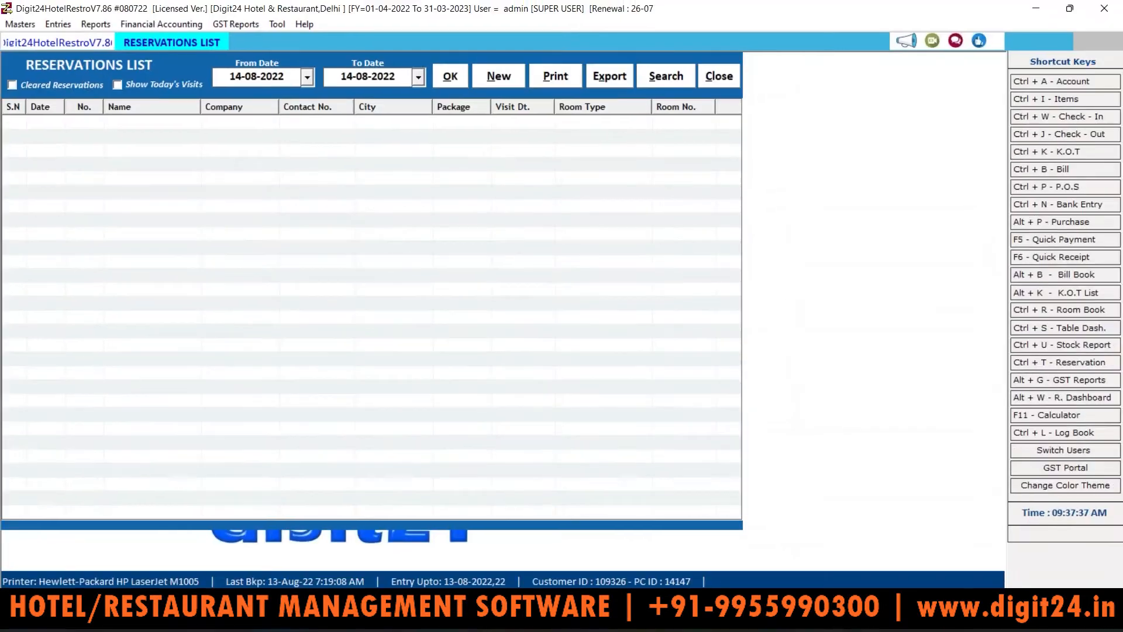
{"action": "left_click", "coordinate": [307, 77]}
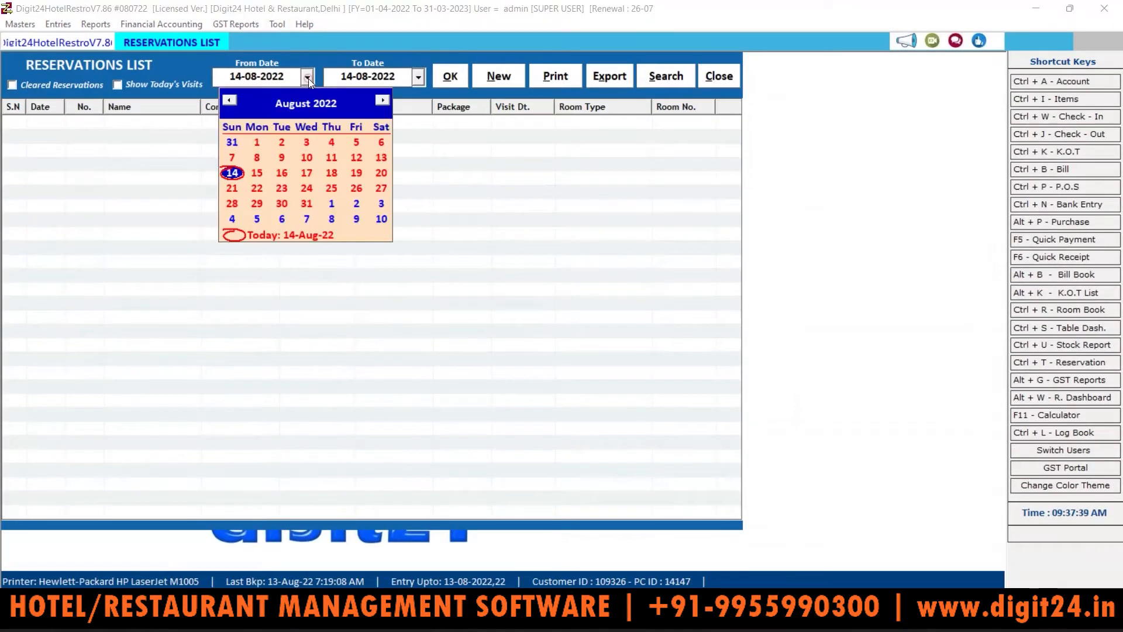
{"action": "left_click", "coordinate": [229, 101]}
{"action": "left_click", "coordinate": [229, 100]}
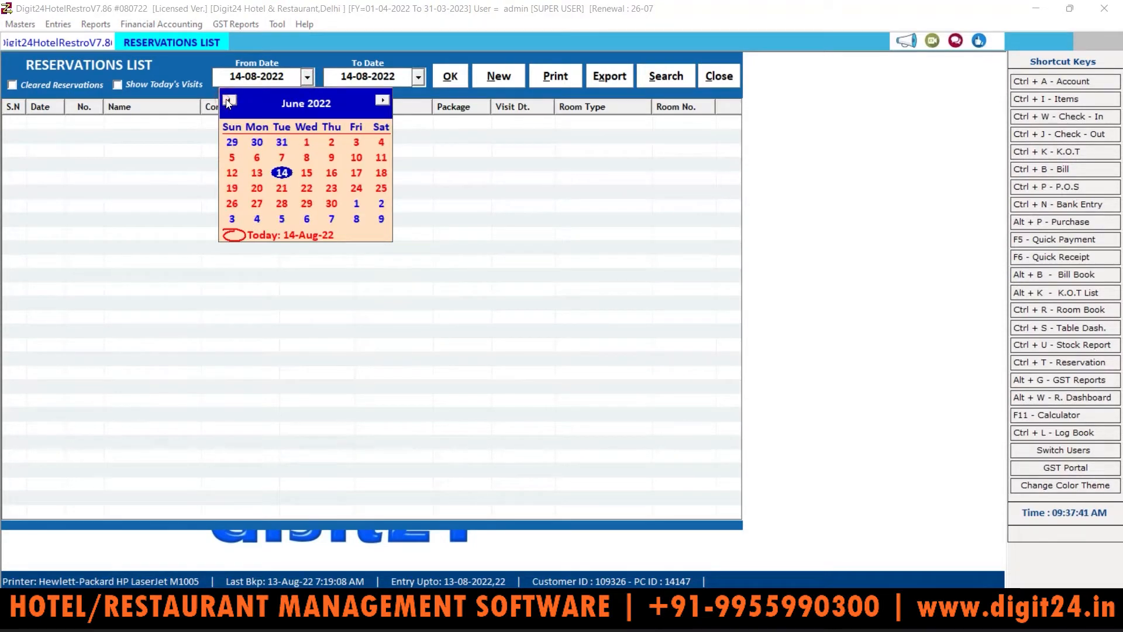
{"action": "left_click", "coordinate": [229, 101]}
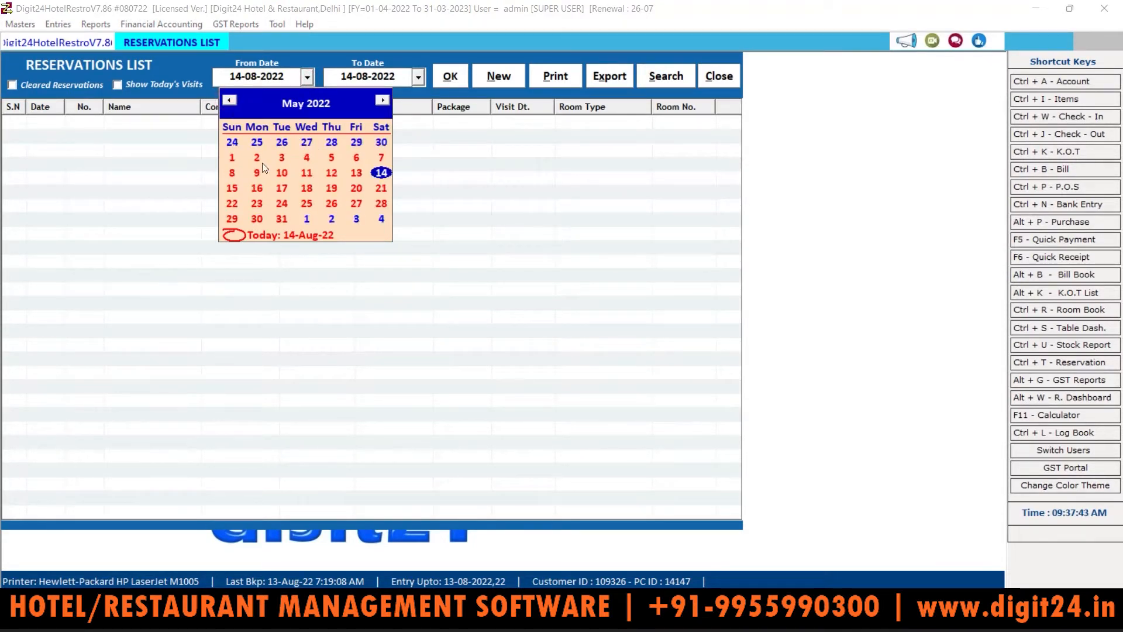
{"action": "left_click", "coordinate": [232, 158]}
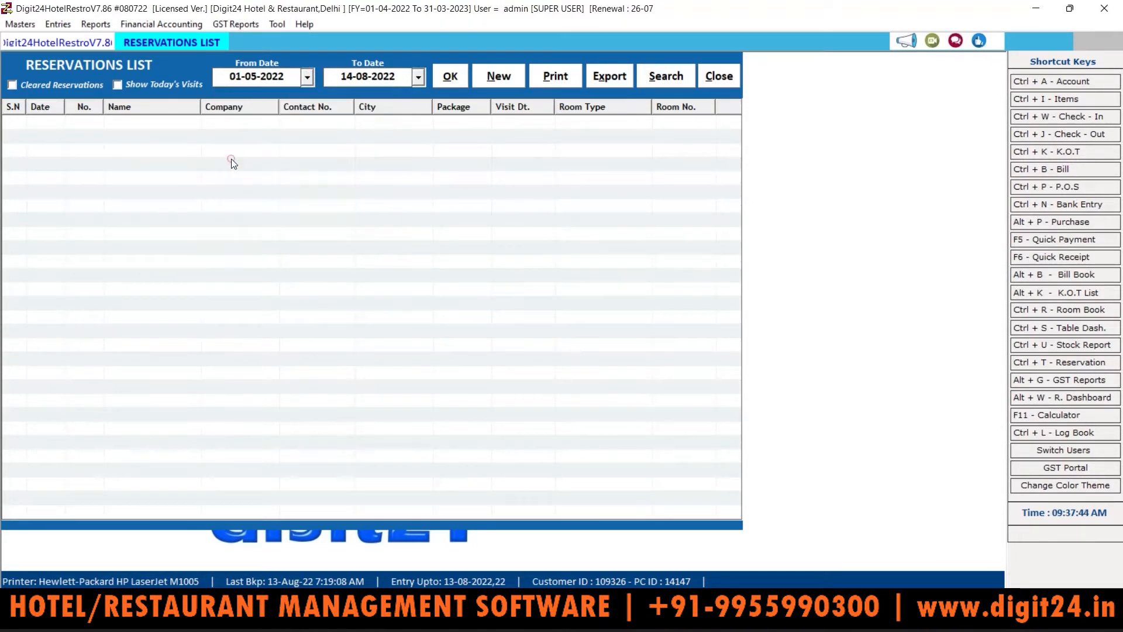
{"action": "left_click", "coordinate": [455, 75]}
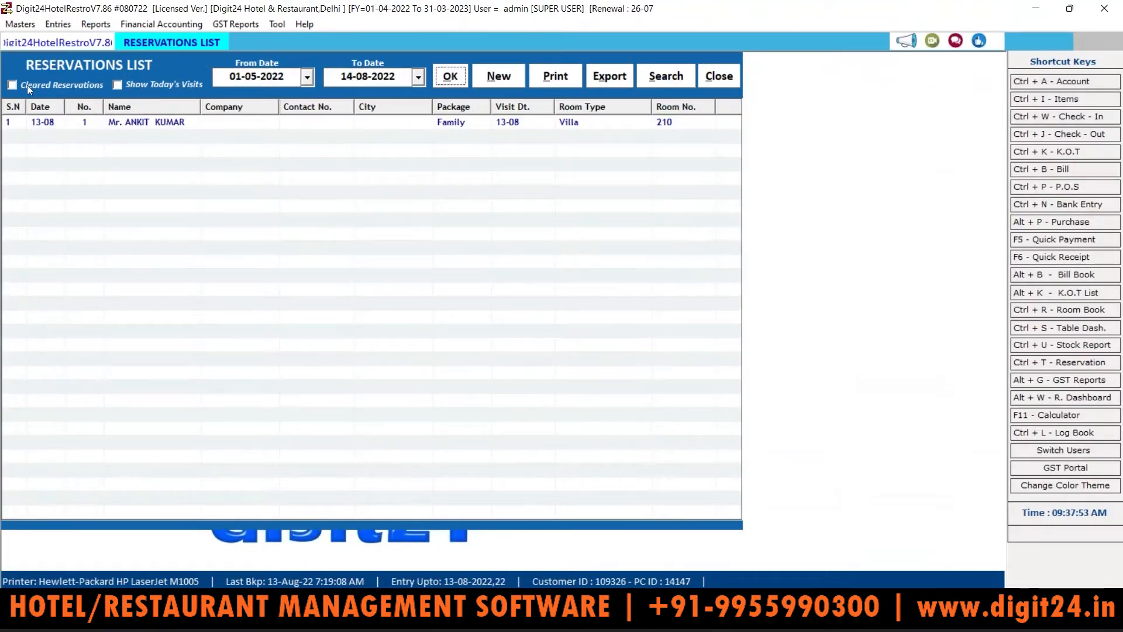
{"action": "left_click", "coordinate": [13, 85]}
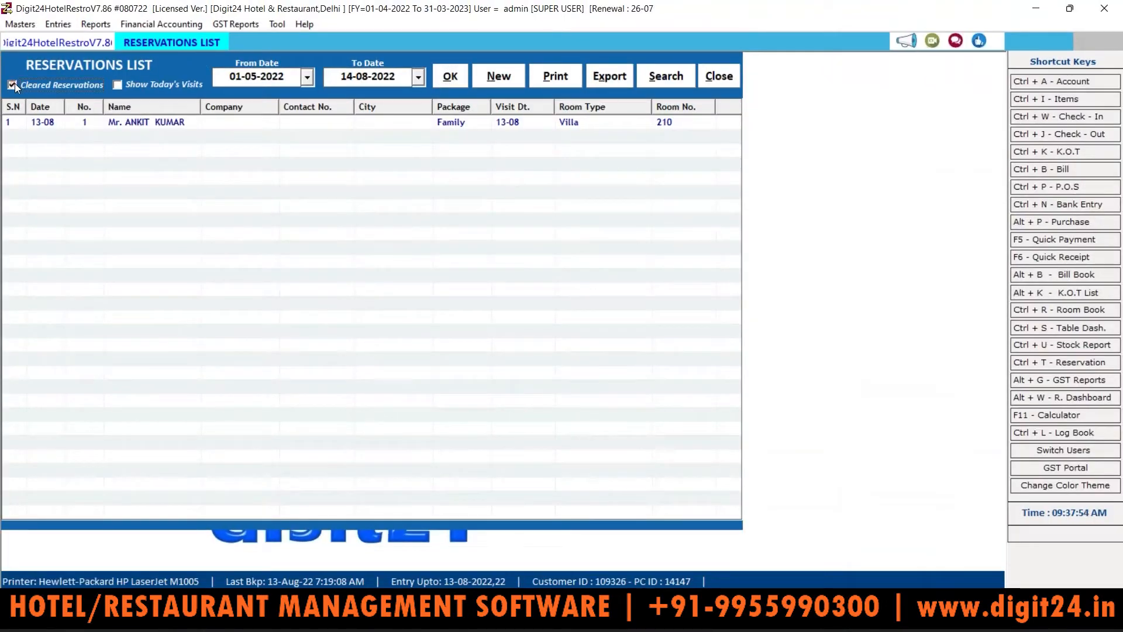
{"action": "left_click", "coordinate": [447, 80]}
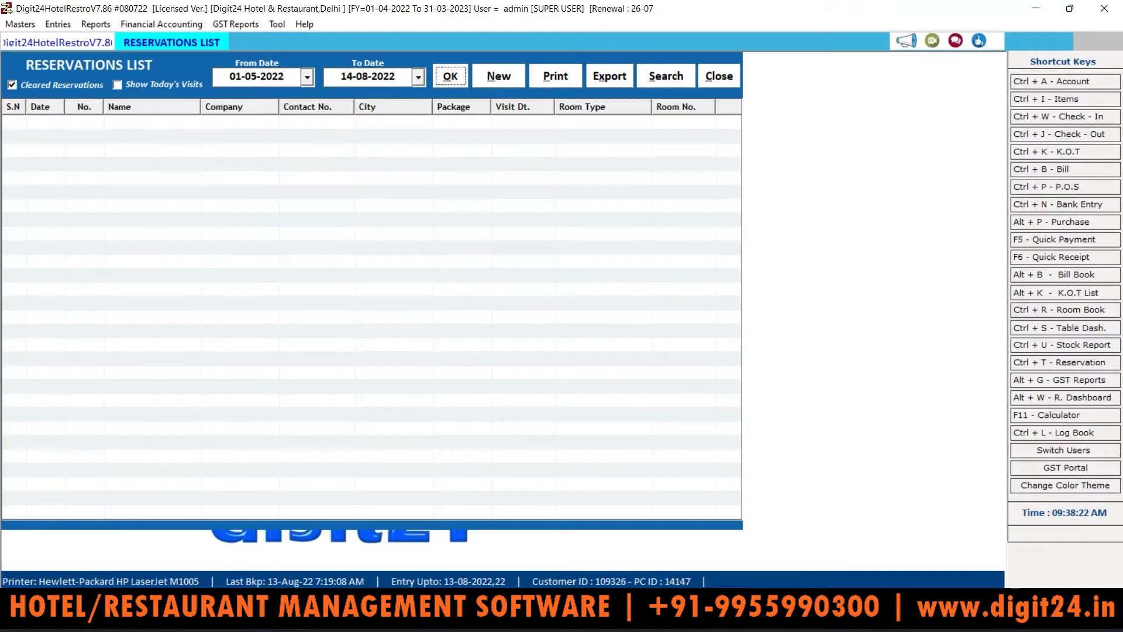
Step: Create a new reservation with Booking Date 14-08-2022 and booking number 2
{"action": "left_click", "coordinate": [504, 79]}
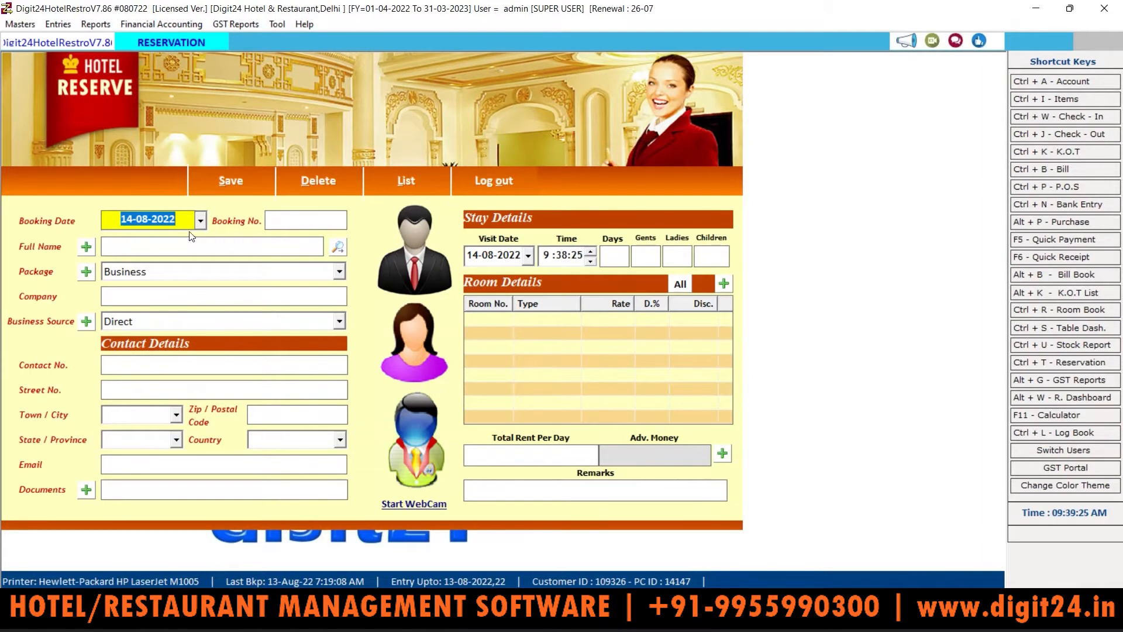
{"action": "left_click", "coordinate": [200, 220]}
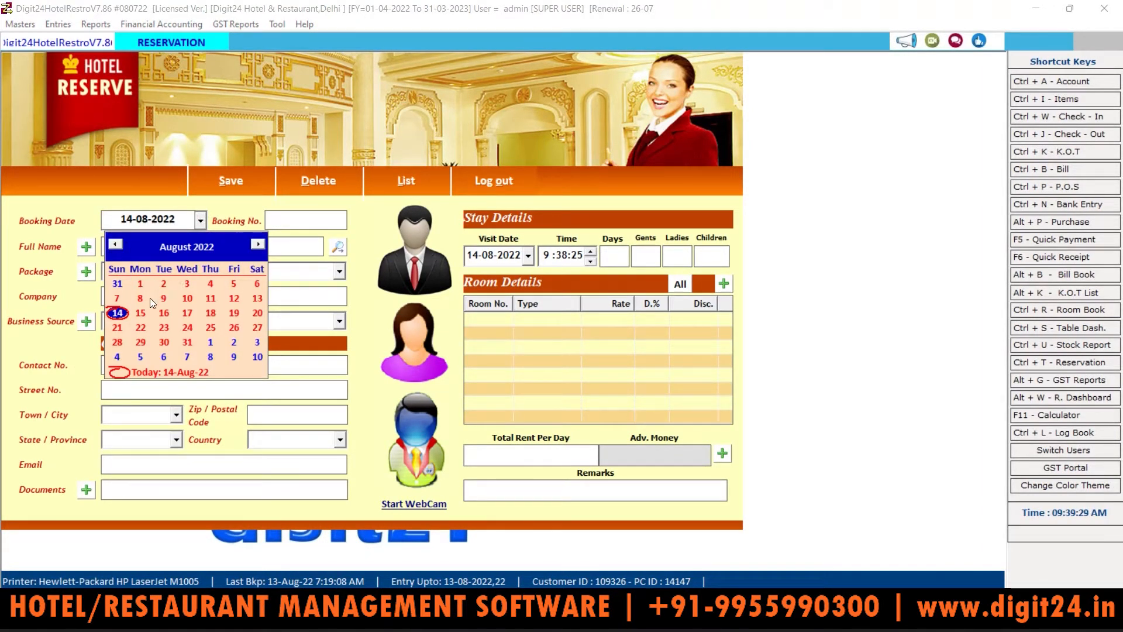
{"action": "left_click", "coordinate": [186, 221]}
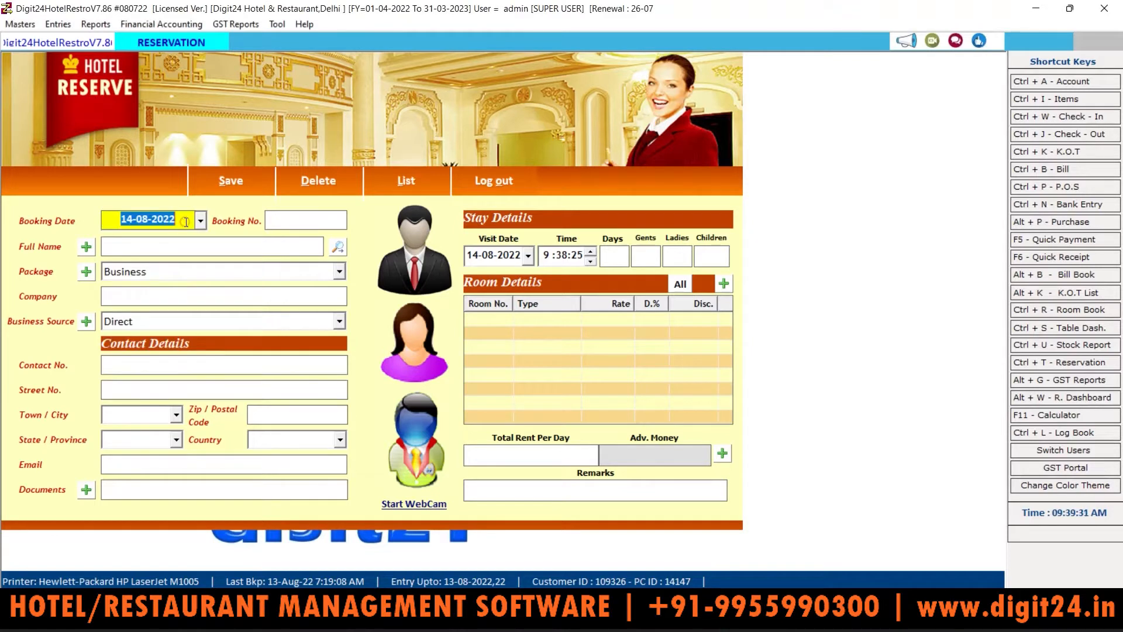
{"action": "left_click", "coordinate": [186, 220]}
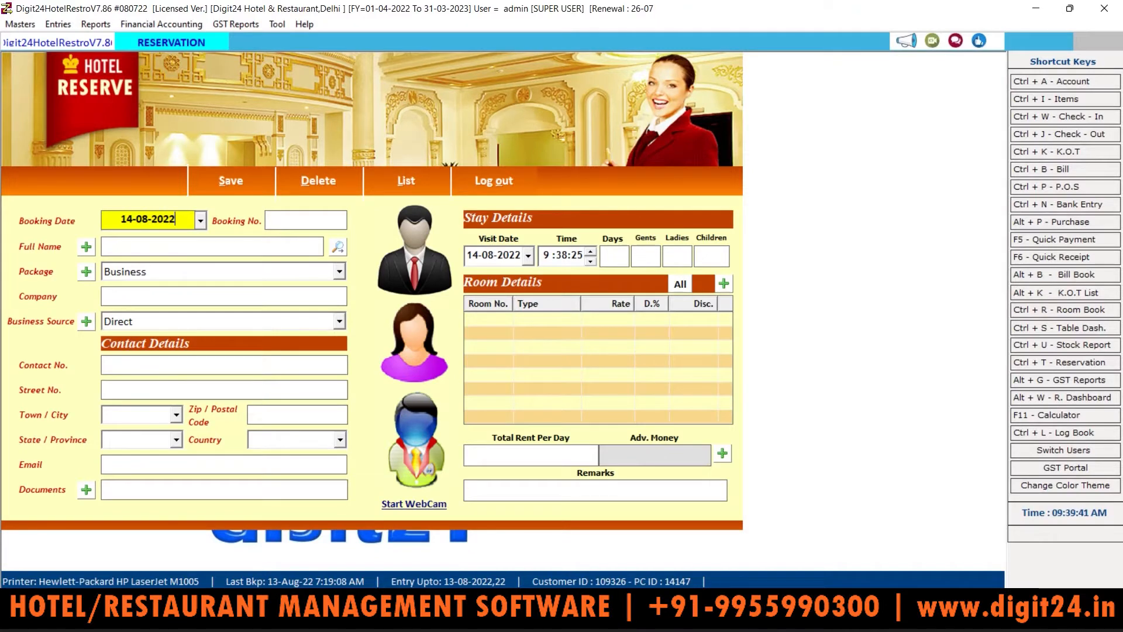
{"action": "key", "text": "Tab"}
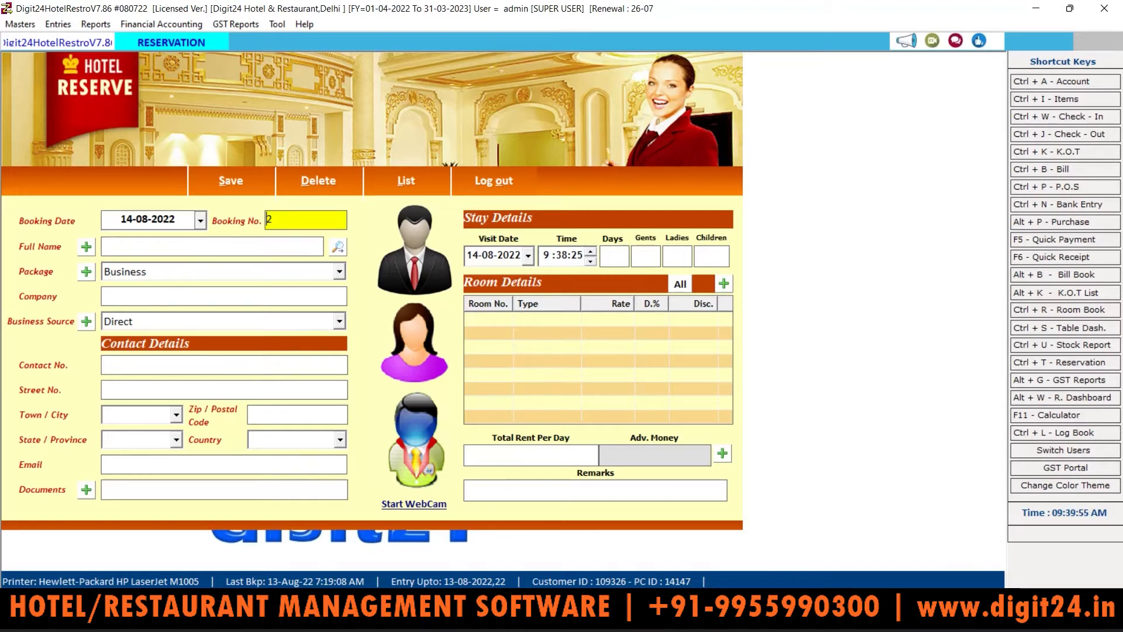
{"action": "key", "text": "Tab"}
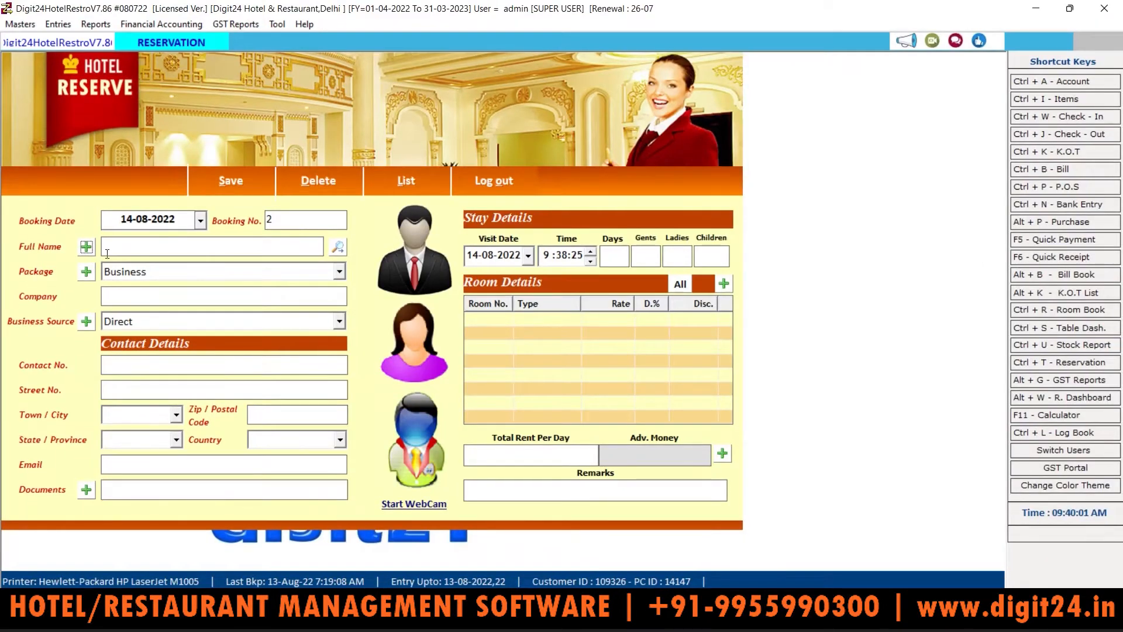
Step: Search past guests by name, then start a new guest record instead
{"action": "left_click", "coordinate": [123, 250]}
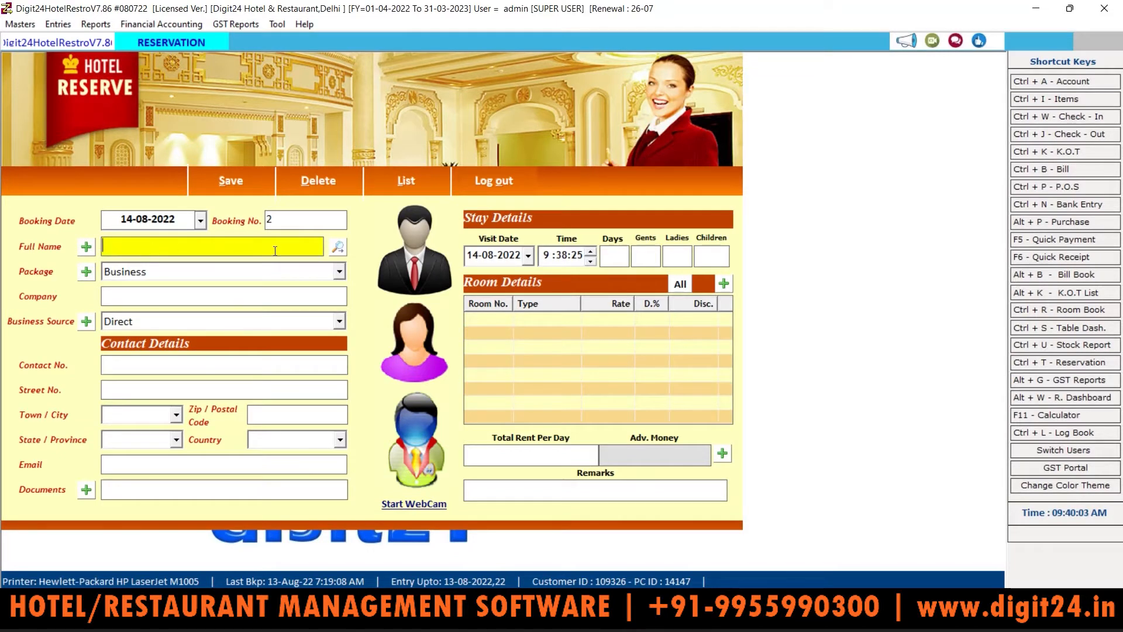
{"action": "left_click", "coordinate": [338, 248]}
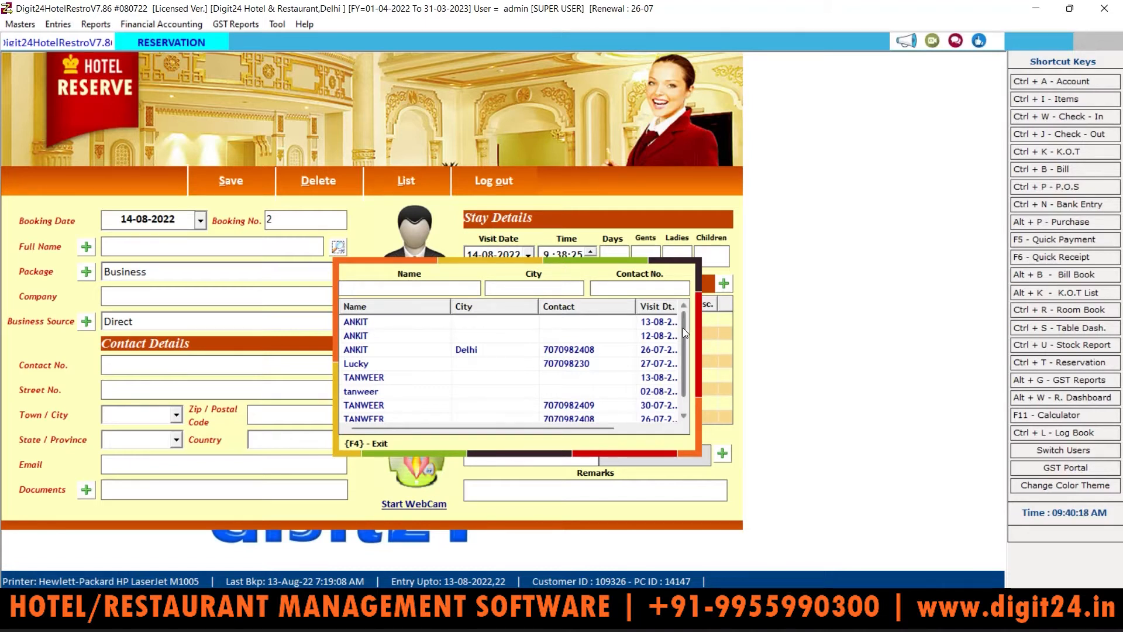
{"action": "scroll", "coordinate": [683, 328], "scroll_direction": "down", "scroll_amount": 1}
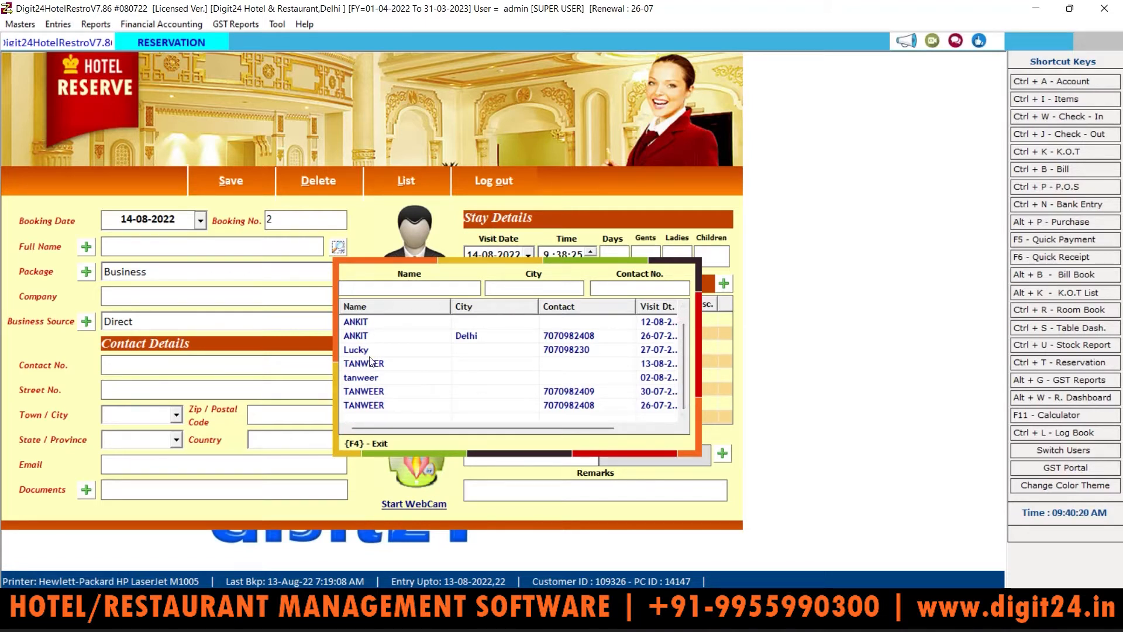
{"action": "left_click", "coordinate": [228, 245]}
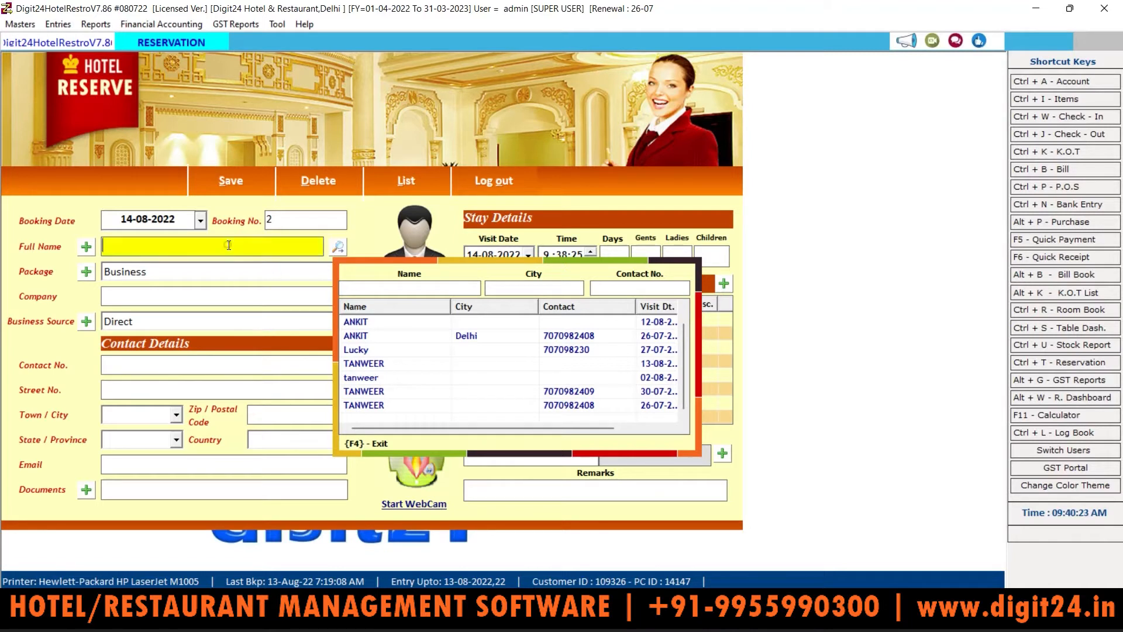
{"action": "left_click", "coordinate": [87, 248]}
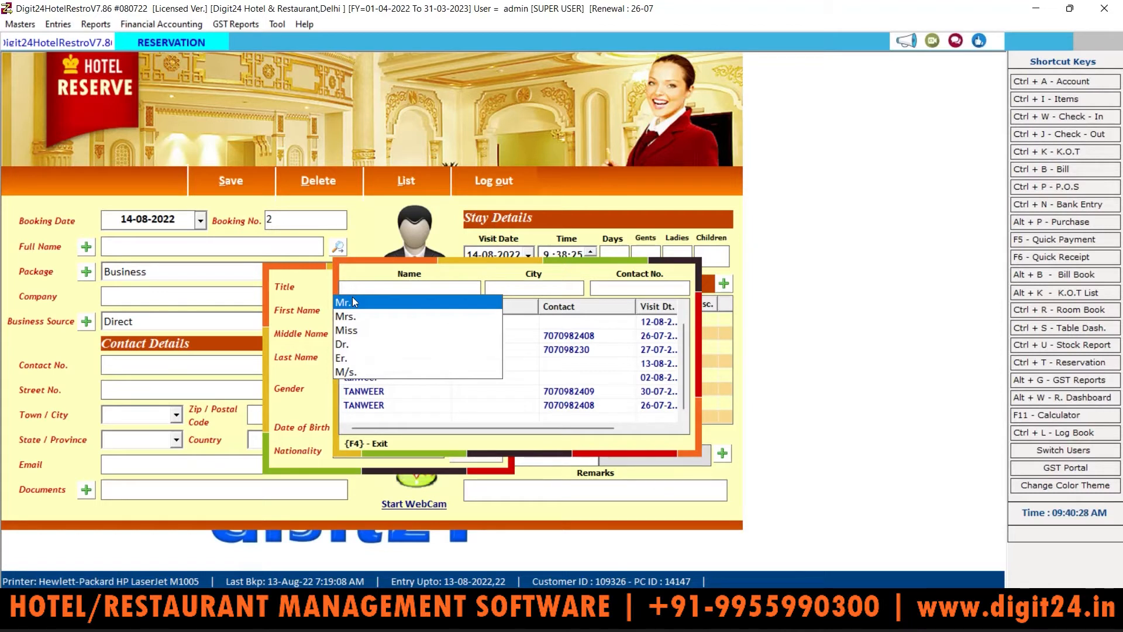
Step: Enter the guest's title Mr. and their first and last name
{"action": "left_click", "coordinate": [352, 301]}
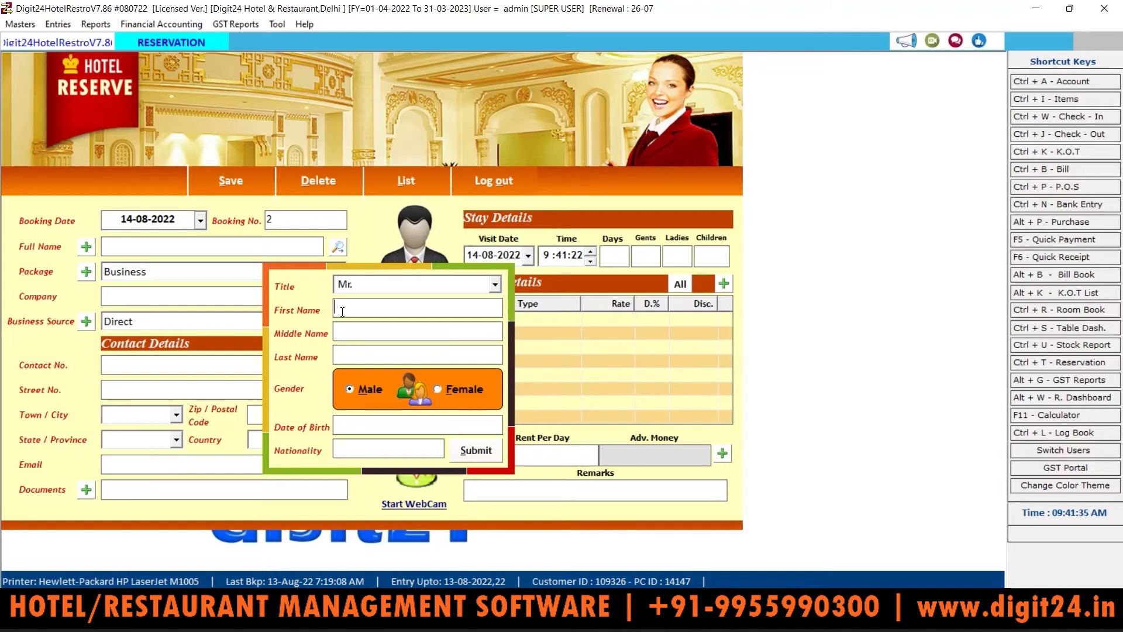
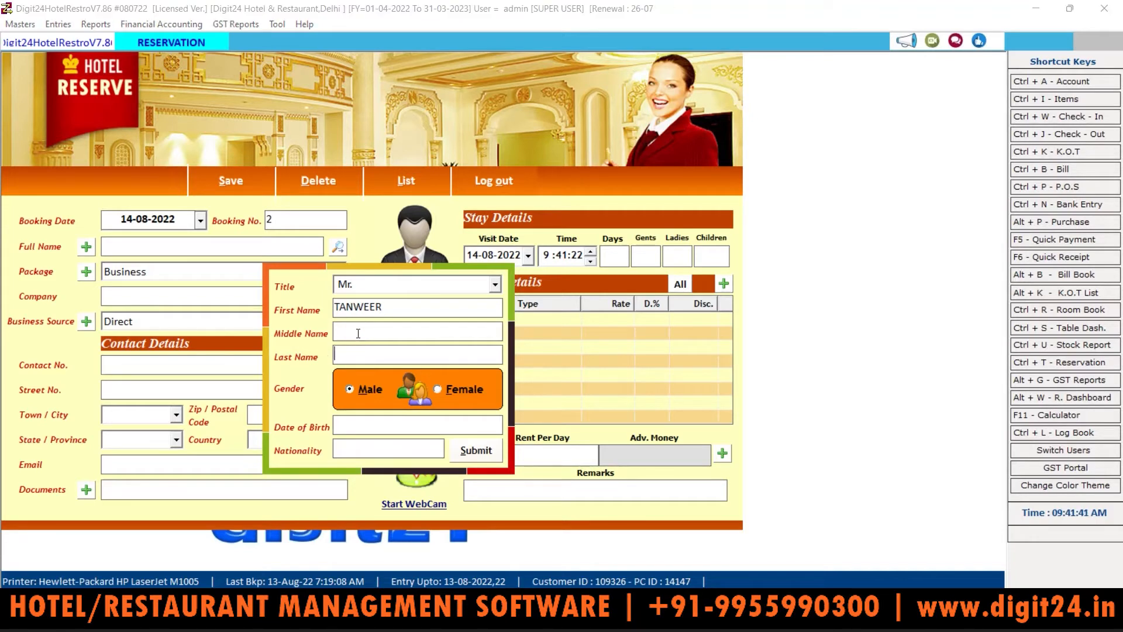
{"action": "key", "text": "Return"}
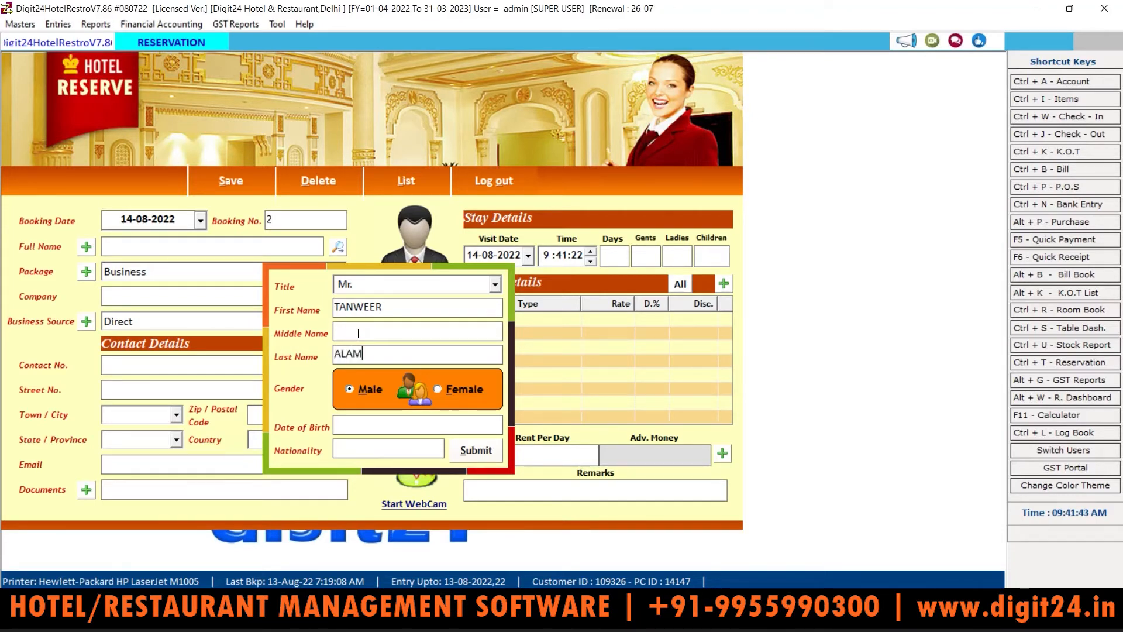
{"action": "key", "text": "Return"}
Step: Add the guest's date of birth and nationality INDIAN, then submit the name details
{"action": "left_click", "coordinate": [371, 420]}
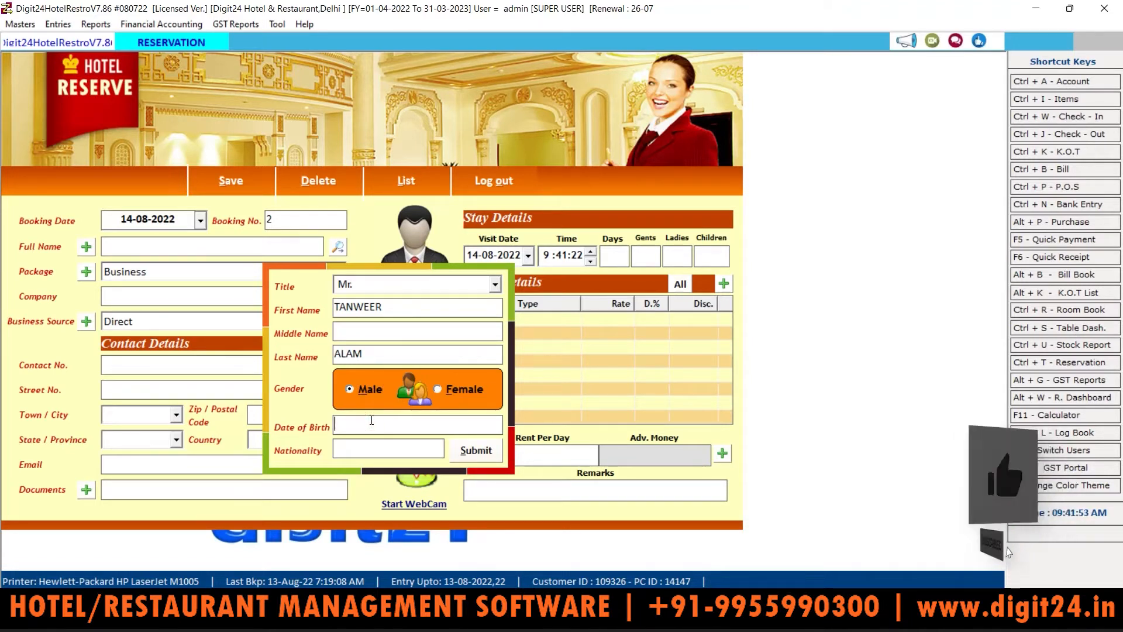
{"action": "type", "text": "10"}
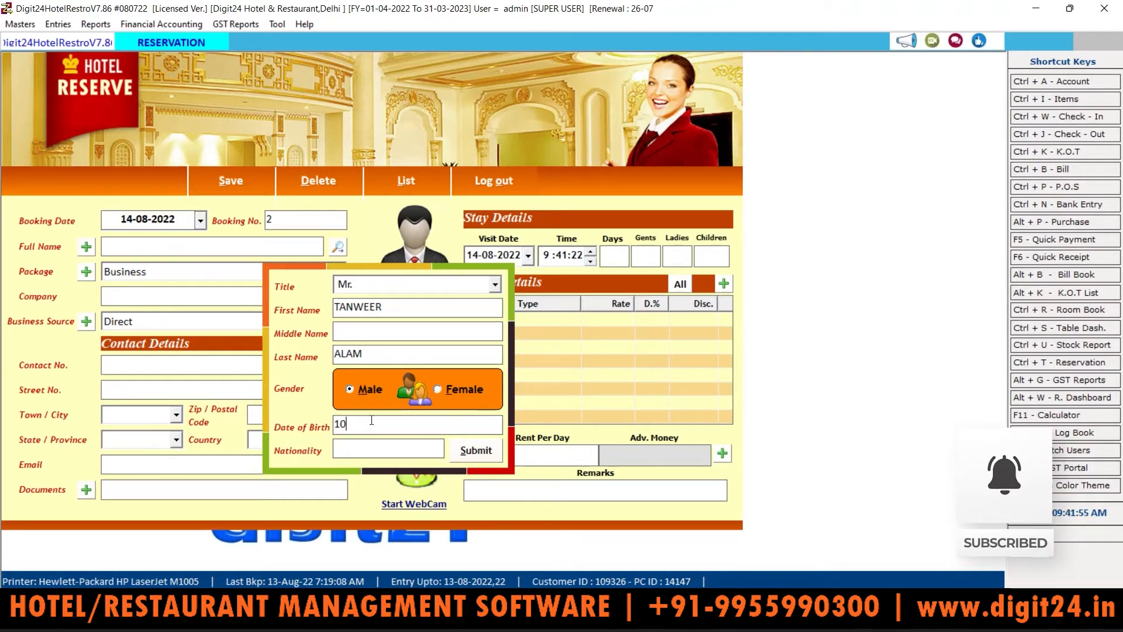
{"action": "type", "text": "-01"}
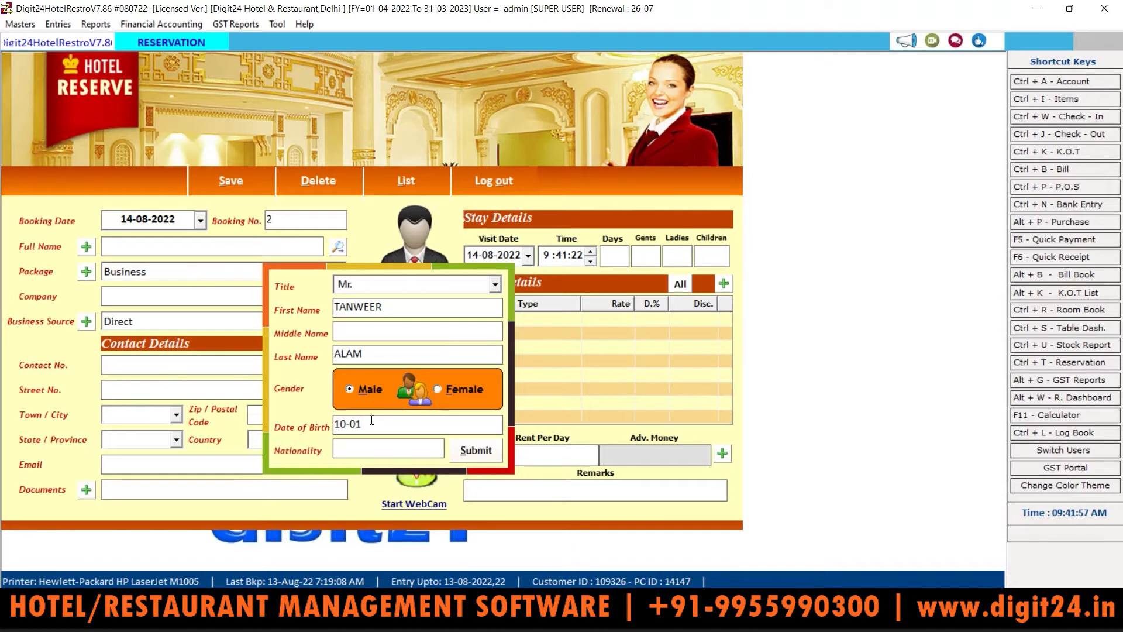
{"action": "type", "text": "-2000"}
{"action": "key", "text": "Tab"}
{"action": "type", "text": "INDIAN"}
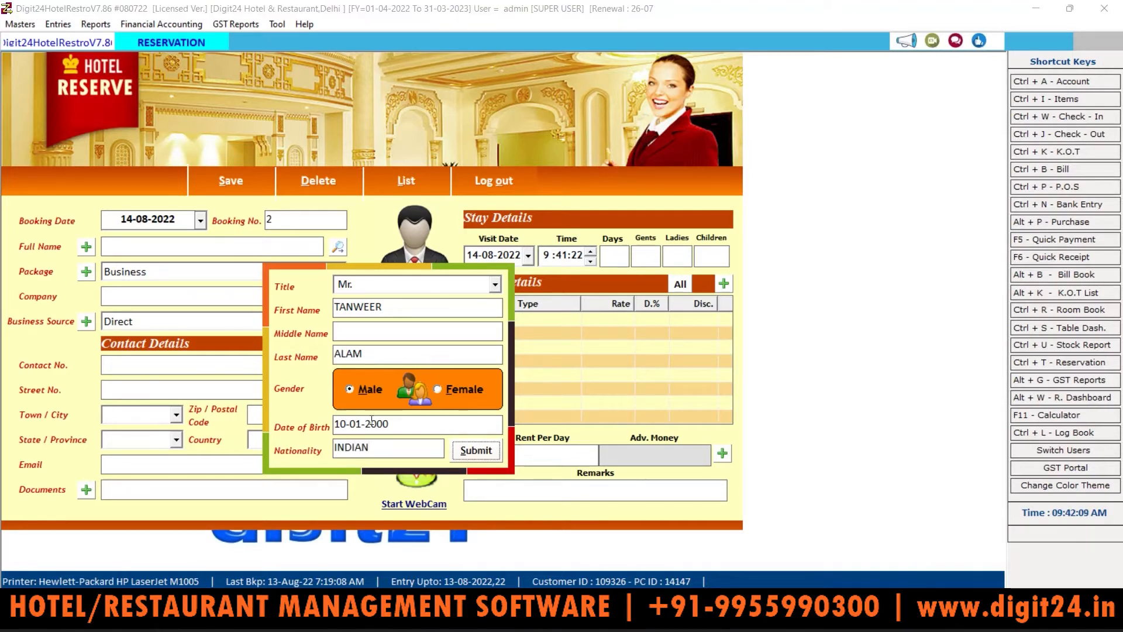
{"action": "key", "text": "Return"}
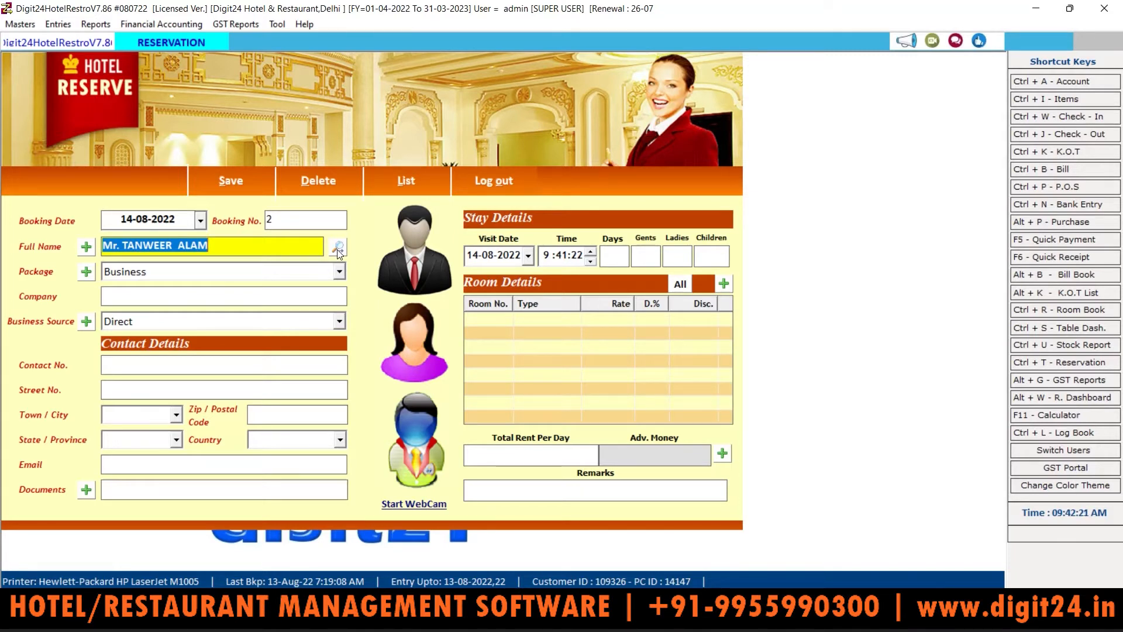
Step: Choose the Family package and enter Digit24 as the company
{"action": "left_click", "coordinate": [171, 269]}
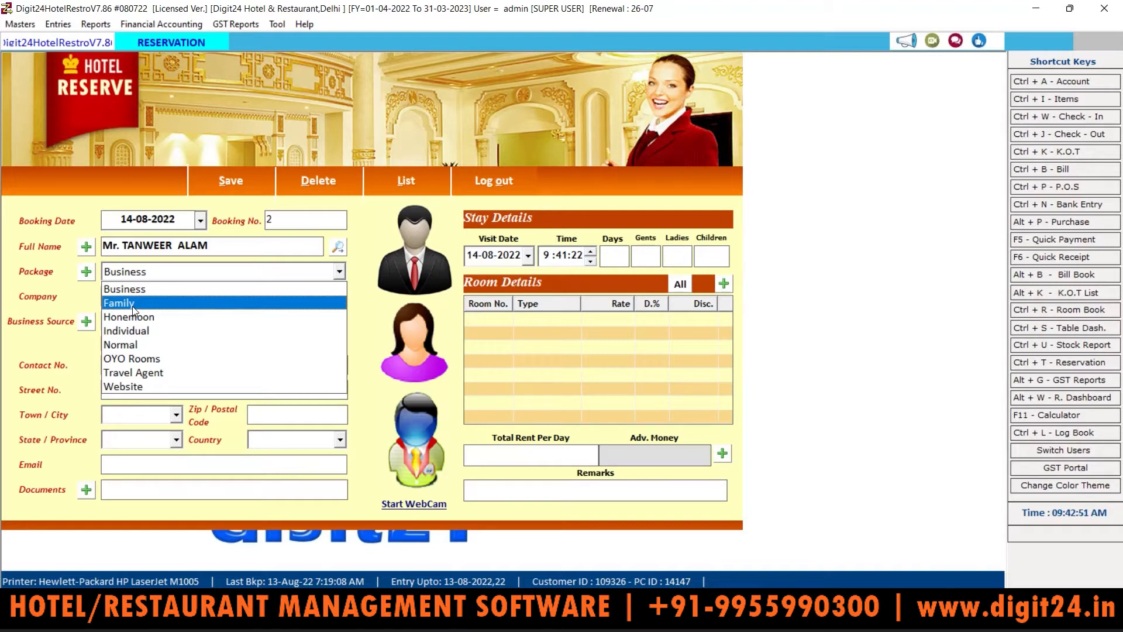
{"action": "key", "text": "Return"}
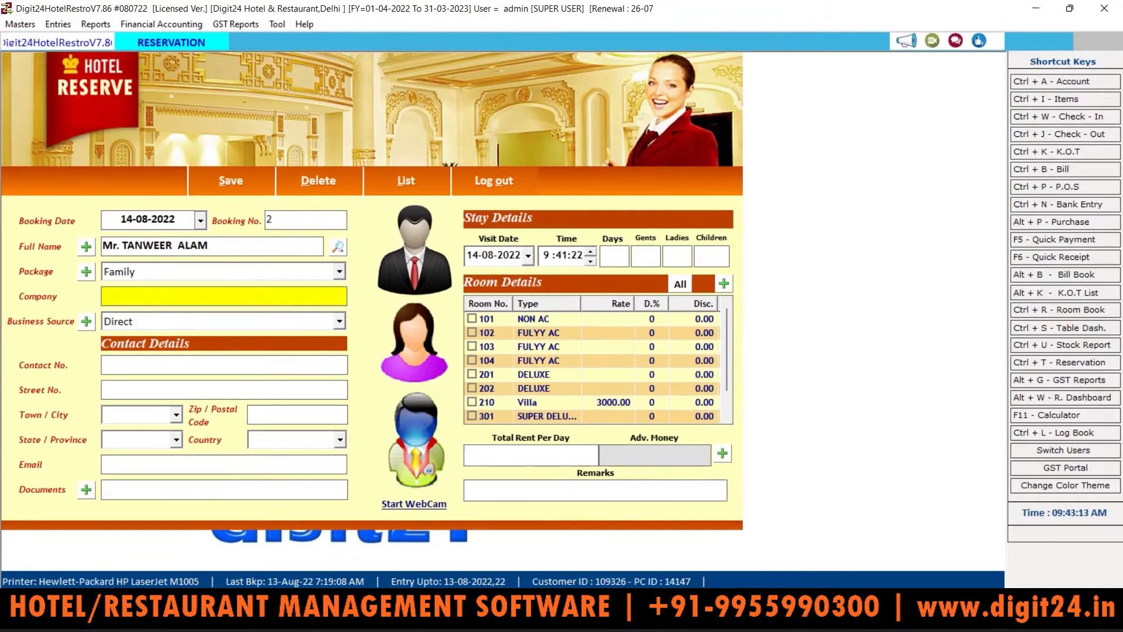
{"action": "left_click", "coordinate": [142, 295]}
{"action": "type", "text": "Digit24"}
{"action": "key", "text": "Return"}
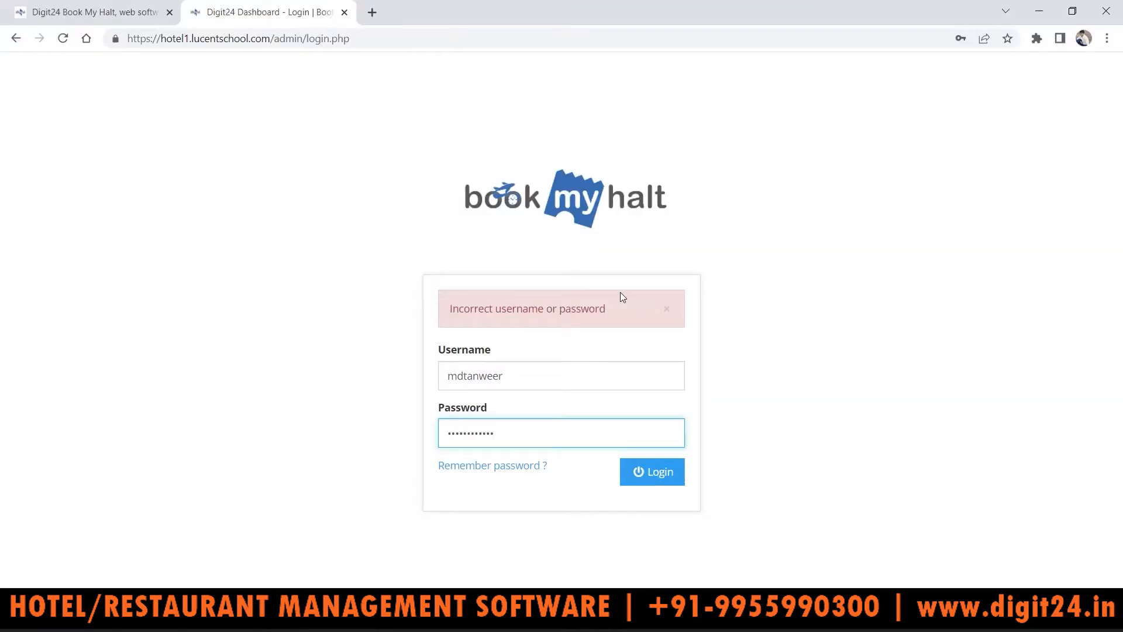
Step: Browse Book My Halt's About Us page, then return to the HOME1 homepage
{"action": "left_click", "coordinate": [67, 12]}
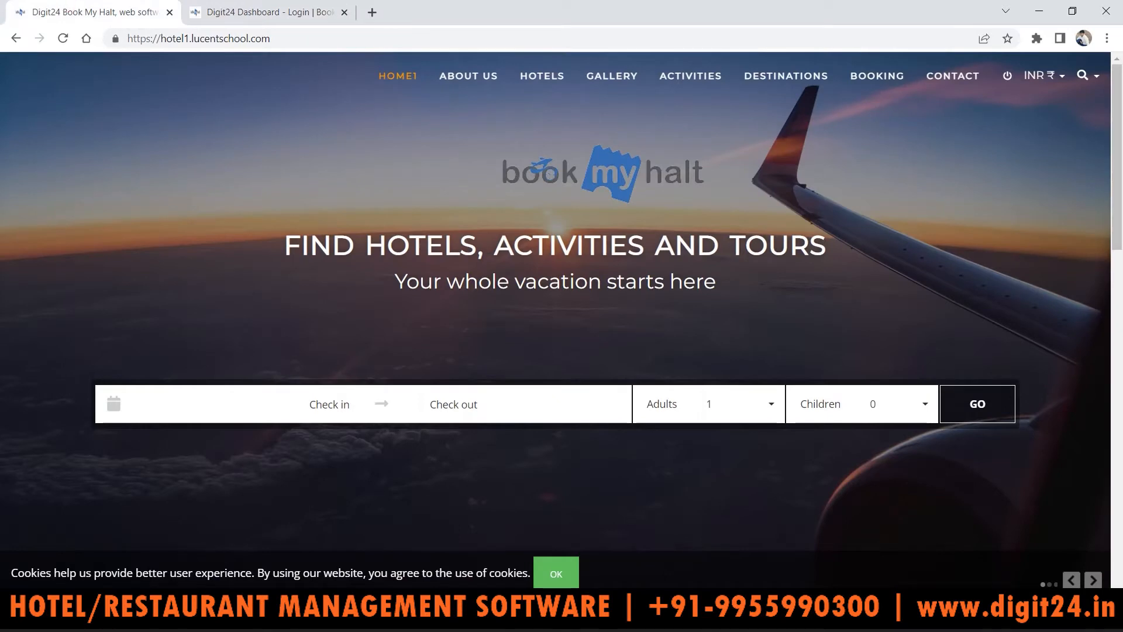
{"action": "left_click_drag", "start_coordinate": [1117, 161], "coordinate": [1118, 137]}
{"action": "scroll", "coordinate": [1121, 316], "scroll_direction": "down", "scroll_amount": 5}
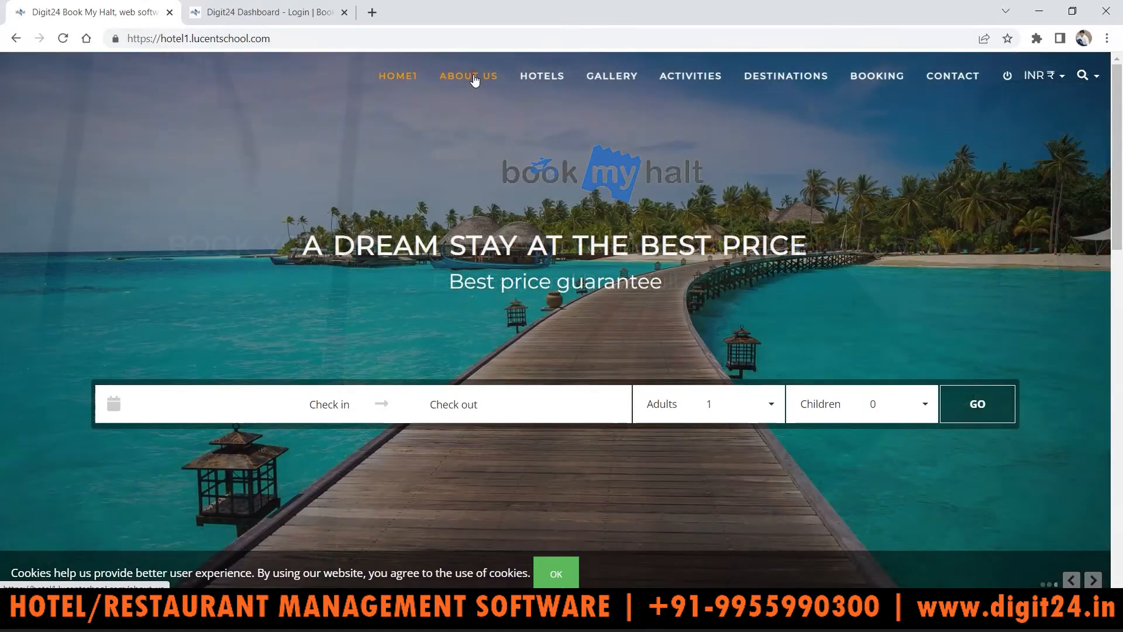
{"action": "left_click", "coordinate": [475, 80]}
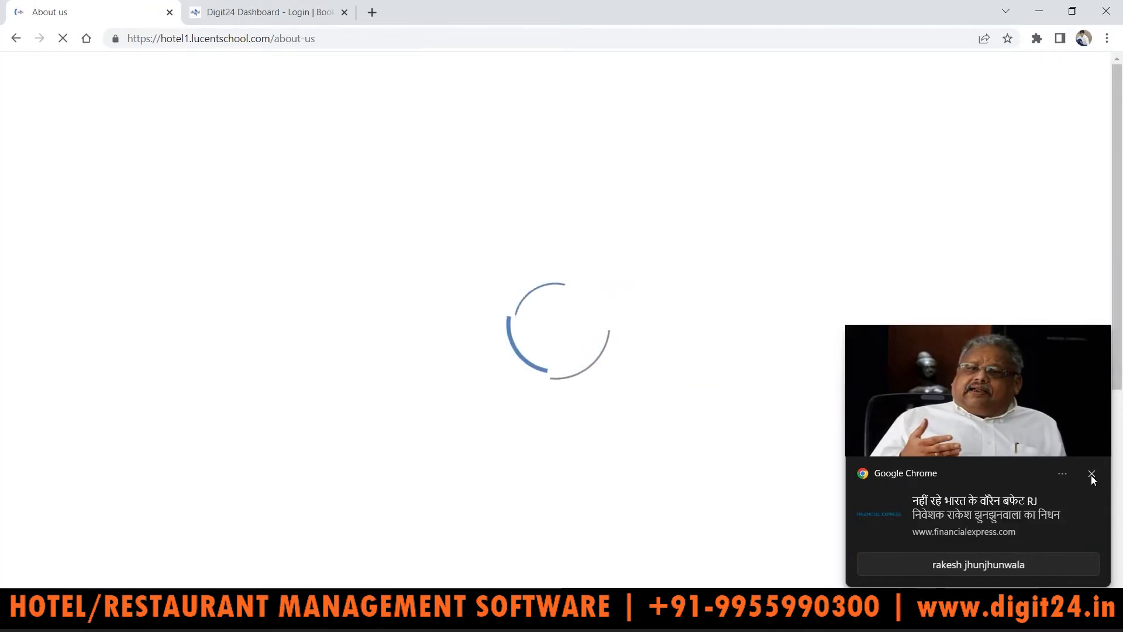
{"action": "left_click", "coordinate": [1090, 474]}
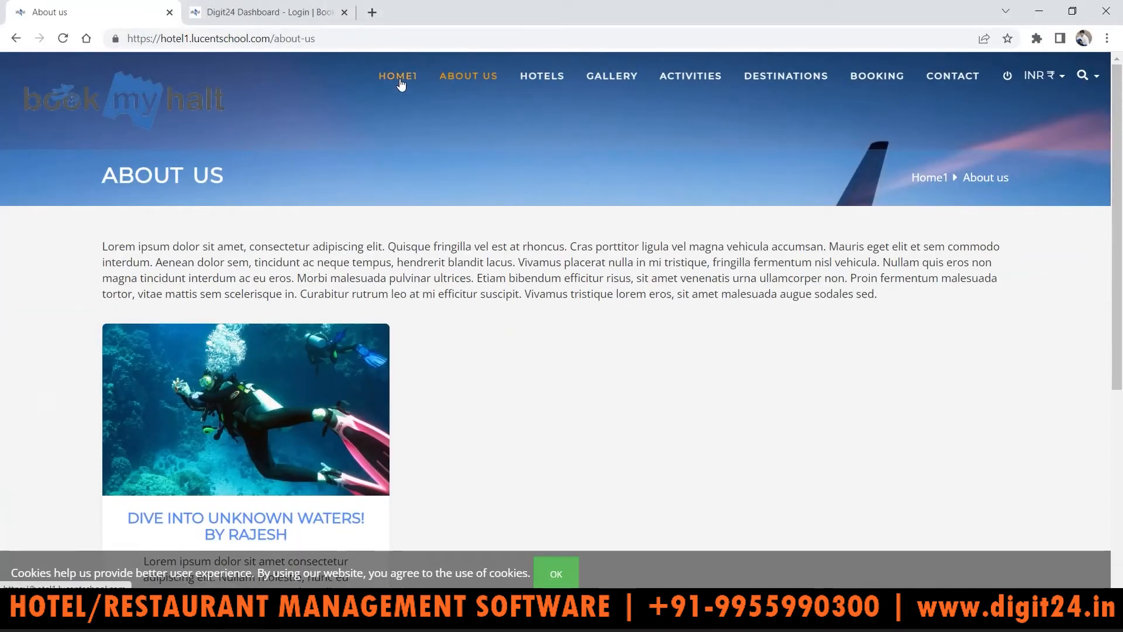
{"action": "left_click", "coordinate": [400, 82]}
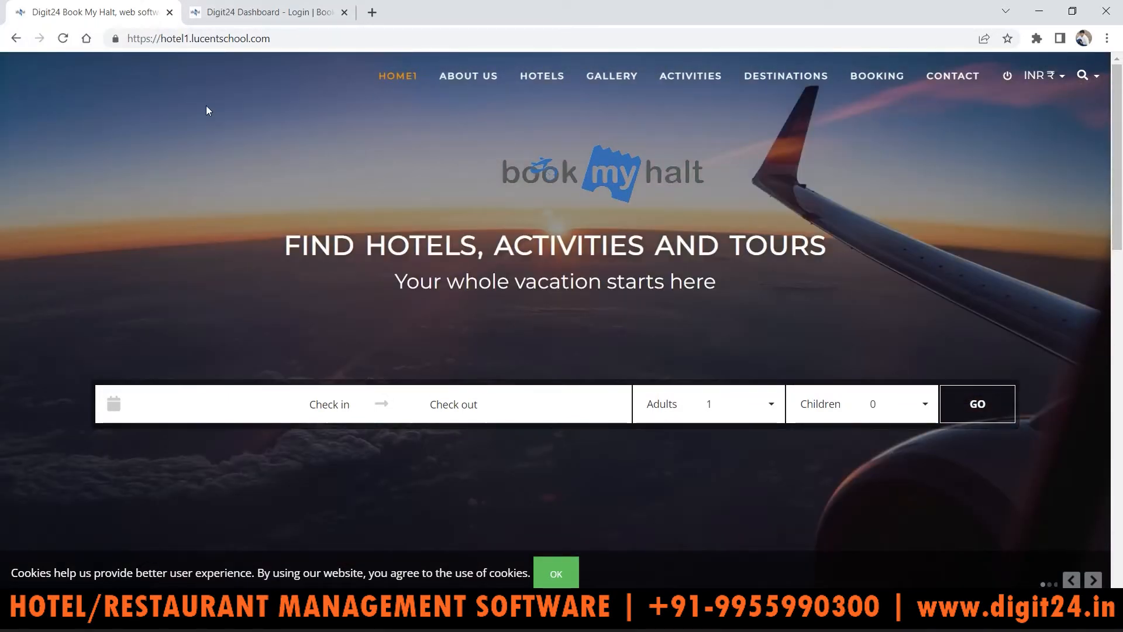
Step: Log in to the Book My Halt admin panel and expand its Modules list
{"action": "left_click", "coordinate": [275, 7]}
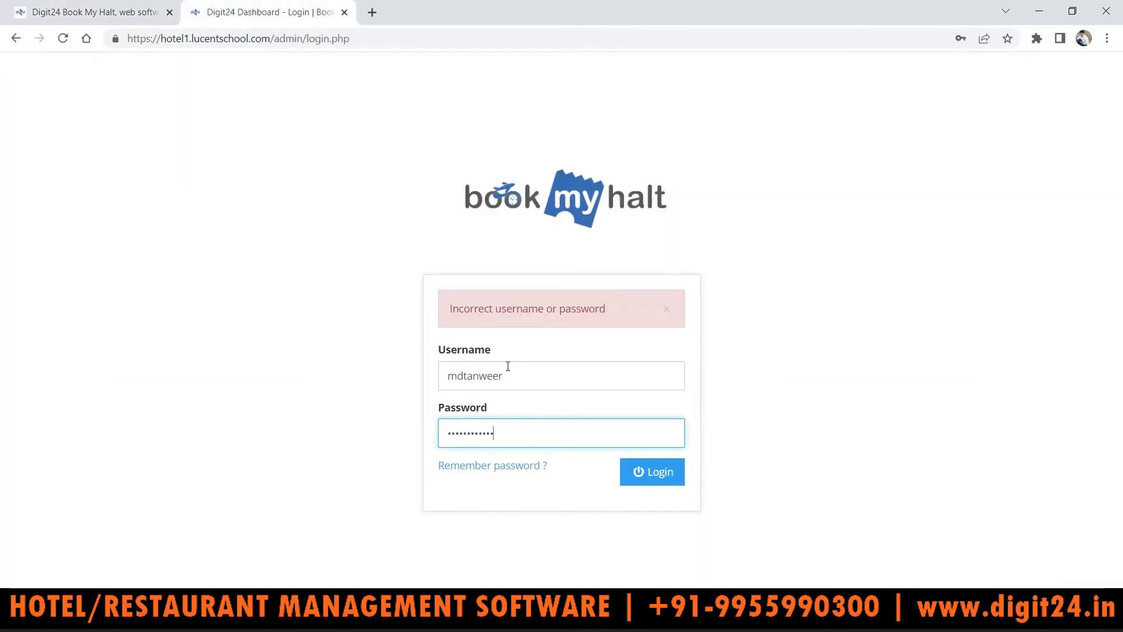
{"action": "left_click", "coordinate": [670, 477]}
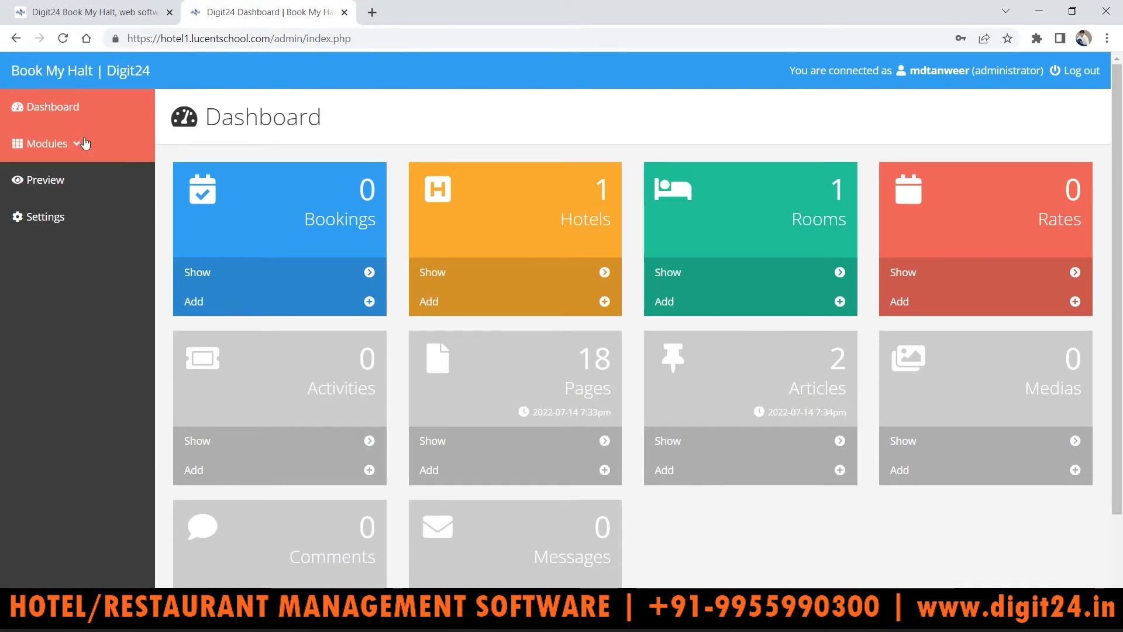
{"action": "left_click", "coordinate": [84, 143]}
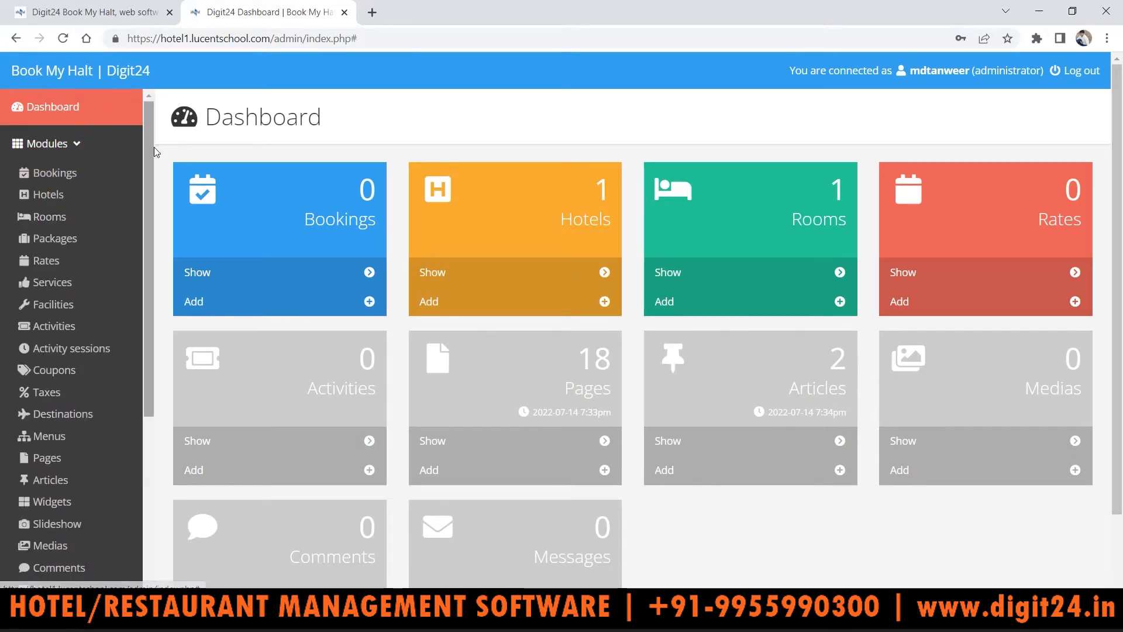
{"action": "left_click_drag", "start_coordinate": [154, 147], "coordinate": [141, 325]}
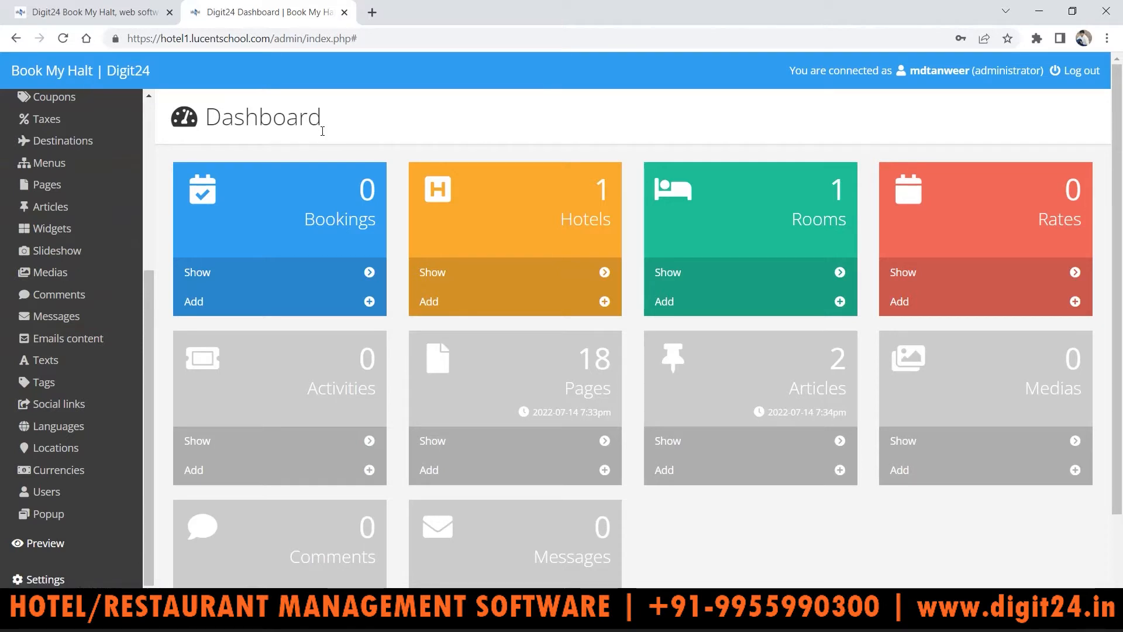
{"action": "left_click_drag", "start_coordinate": [151, 304], "coordinate": [143, 104]}
Step: Flip between the public homepage and admin dashboard, then return to the reservation form
{"action": "left_click", "coordinate": [93, 10]}
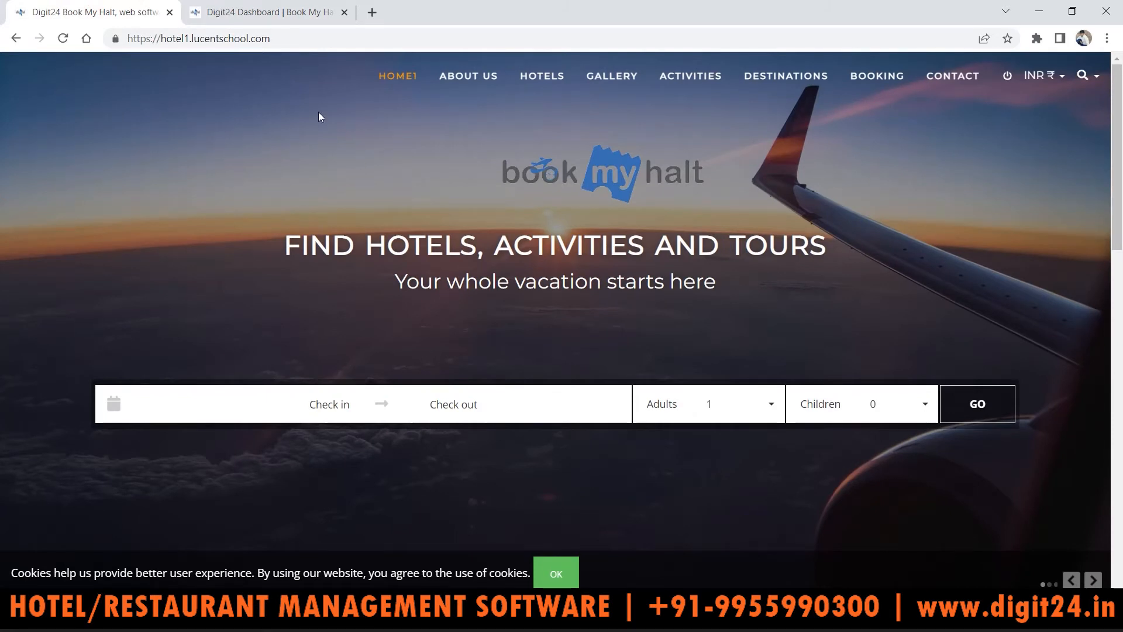
{"action": "left_click", "coordinate": [260, 10]}
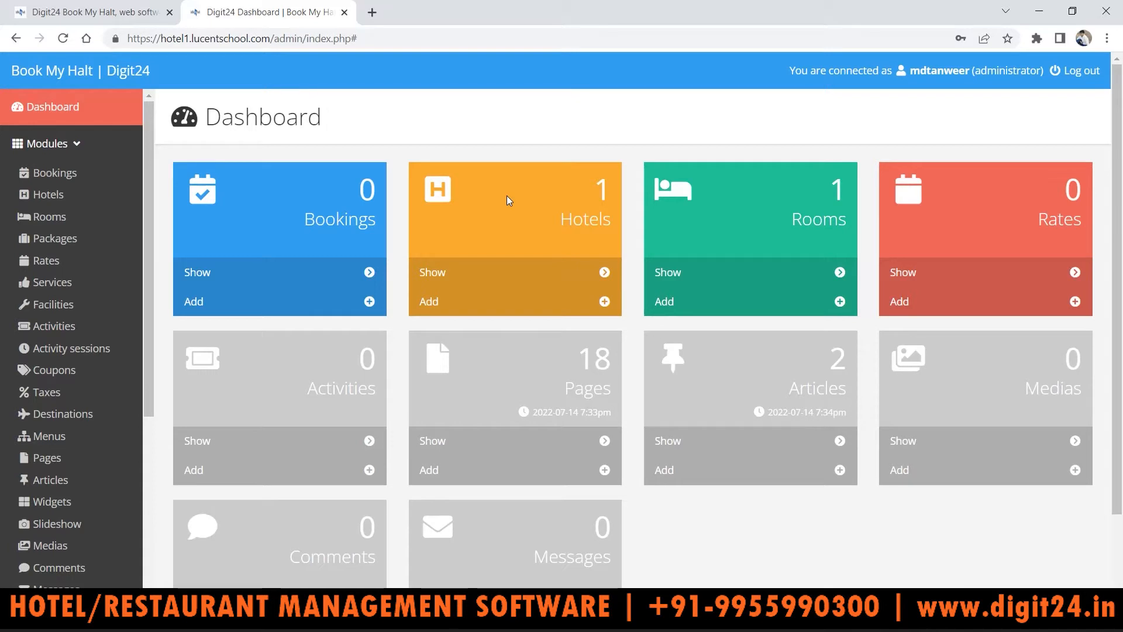
{"action": "left_click", "coordinate": [153, 4]}
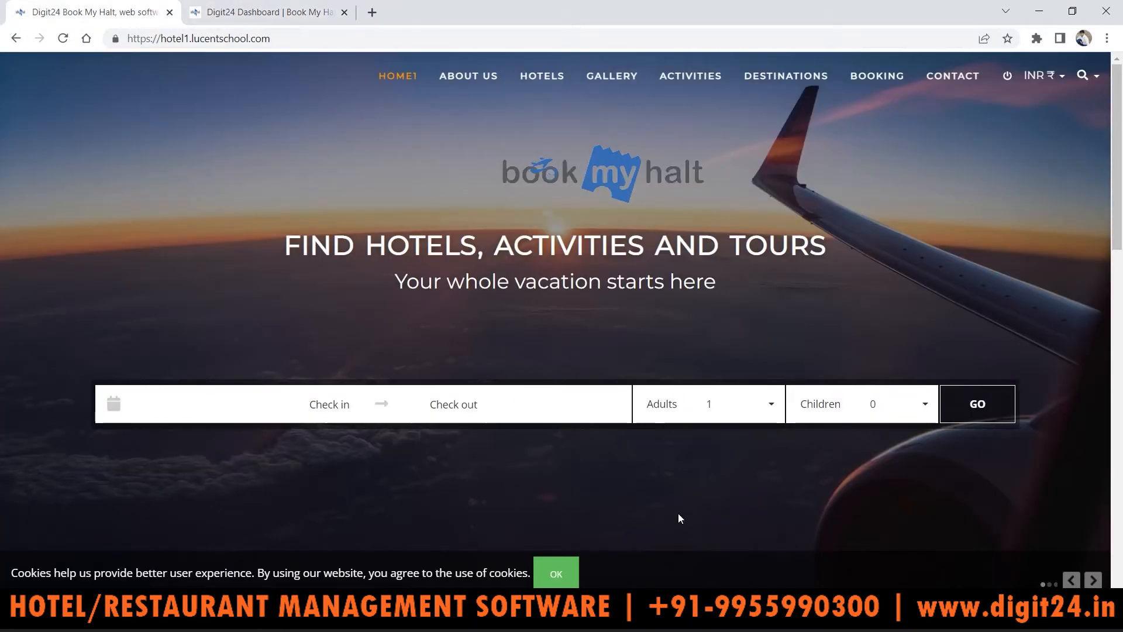
{"action": "key", "text": "alt+Tab"}
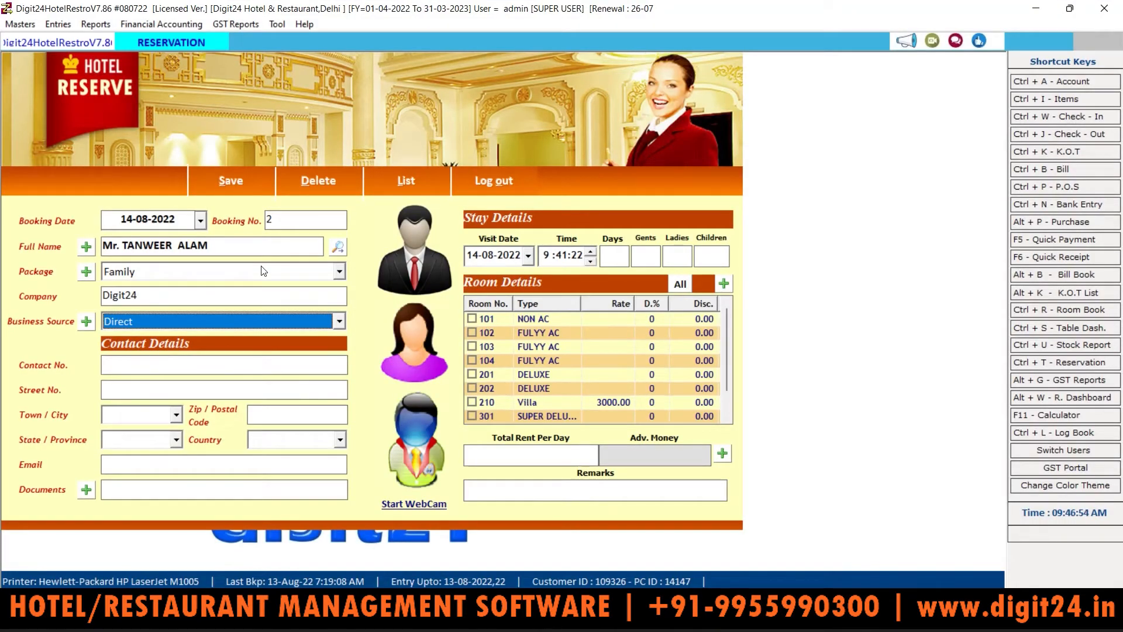
Step: Keep Direct as business source and enter the guest's contact number and street number
{"action": "left_click", "coordinate": [142, 321]}
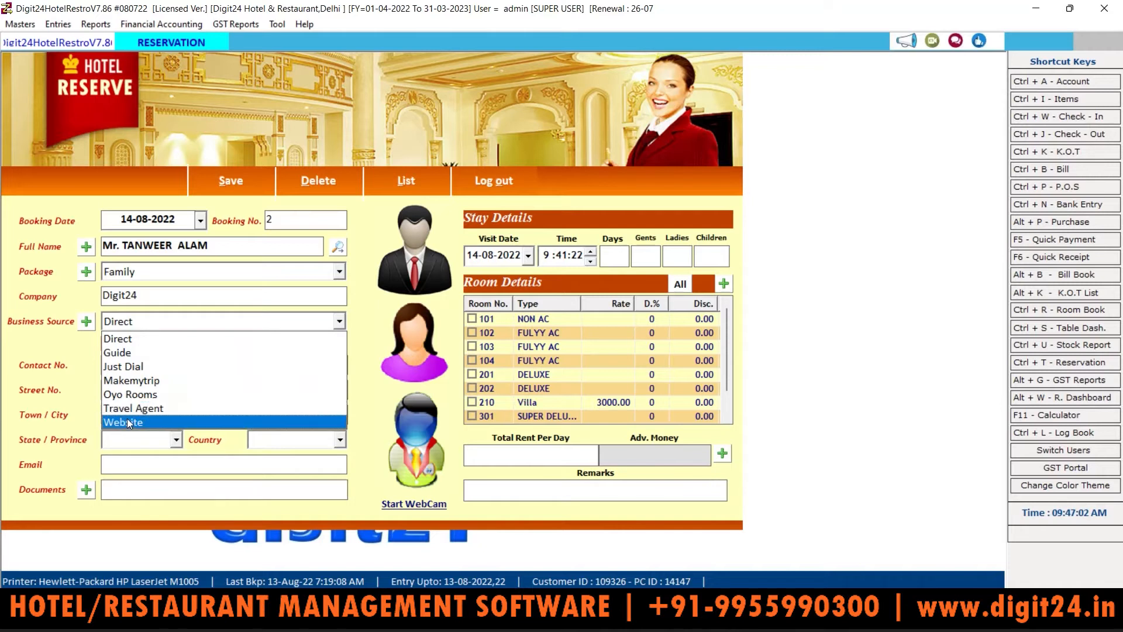
{"action": "left_click", "coordinate": [127, 338]}
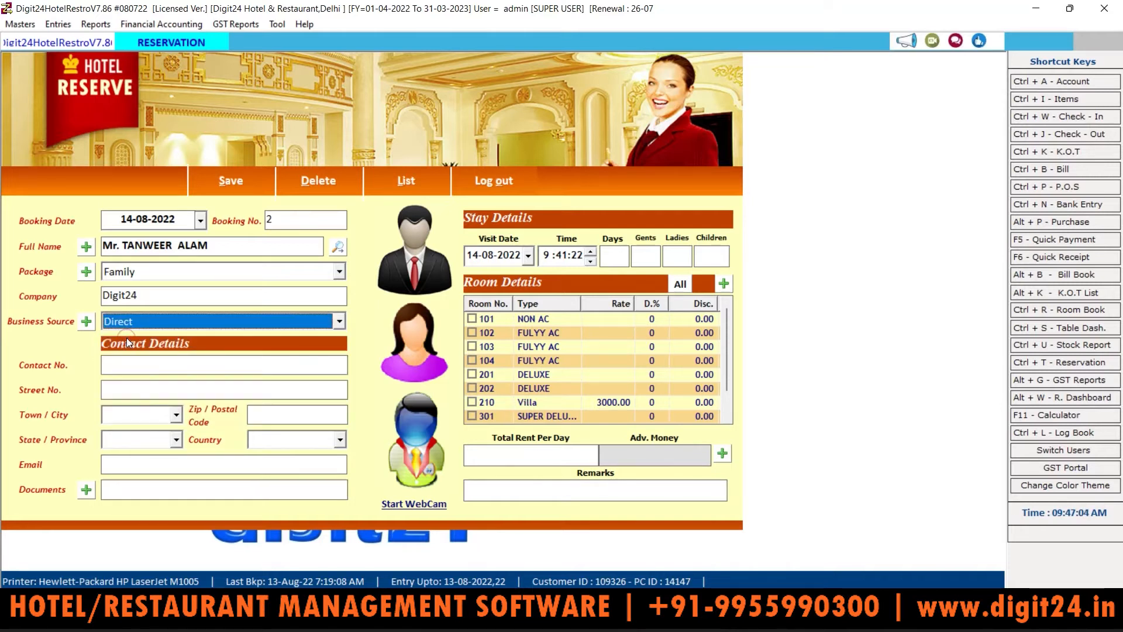
{"action": "key", "text": "Return"}
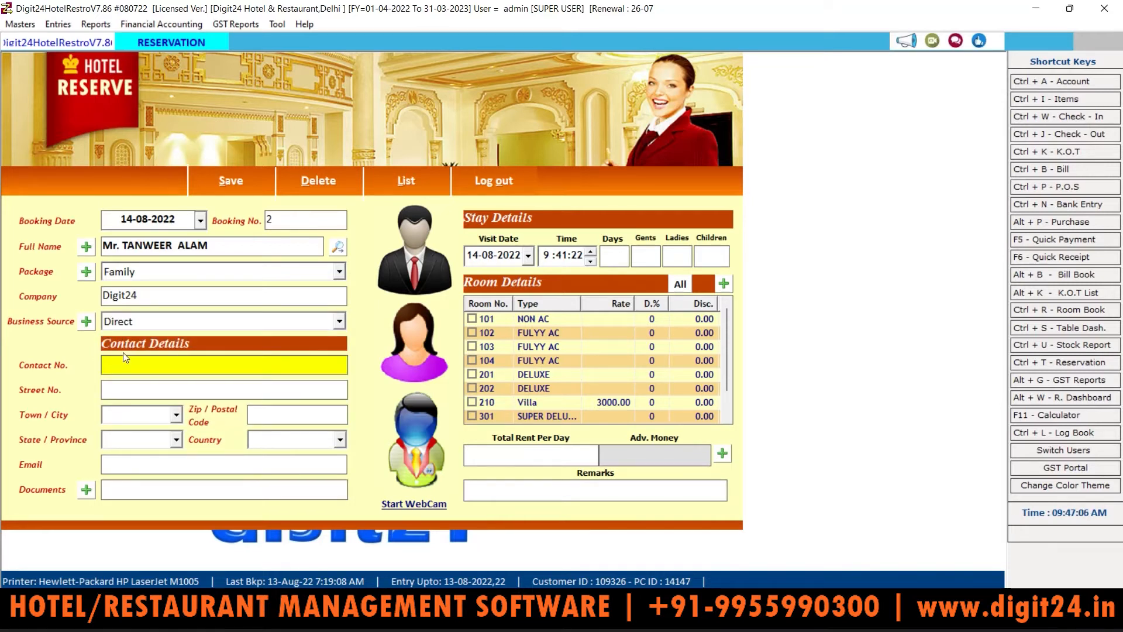
{"action": "key", "text": "Return"}
{"action": "type", "text": "504"}
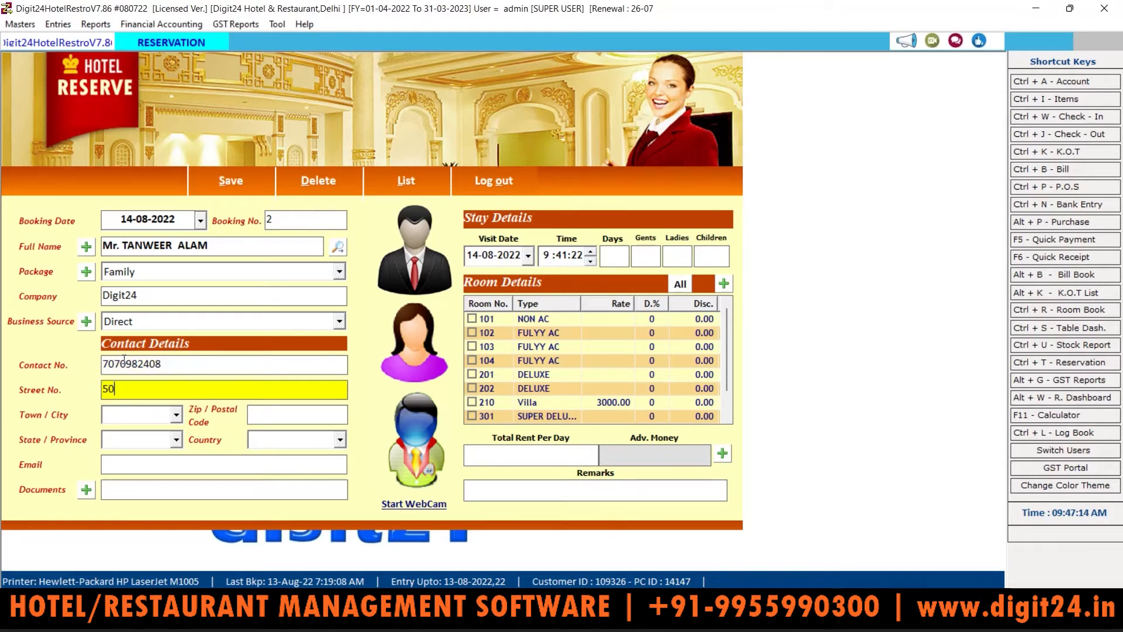
{"action": "key", "text": "Return"}
Step: Fill in town Delhi, the postal code, state delhi and country Indian
{"action": "key", "text": "Down"}
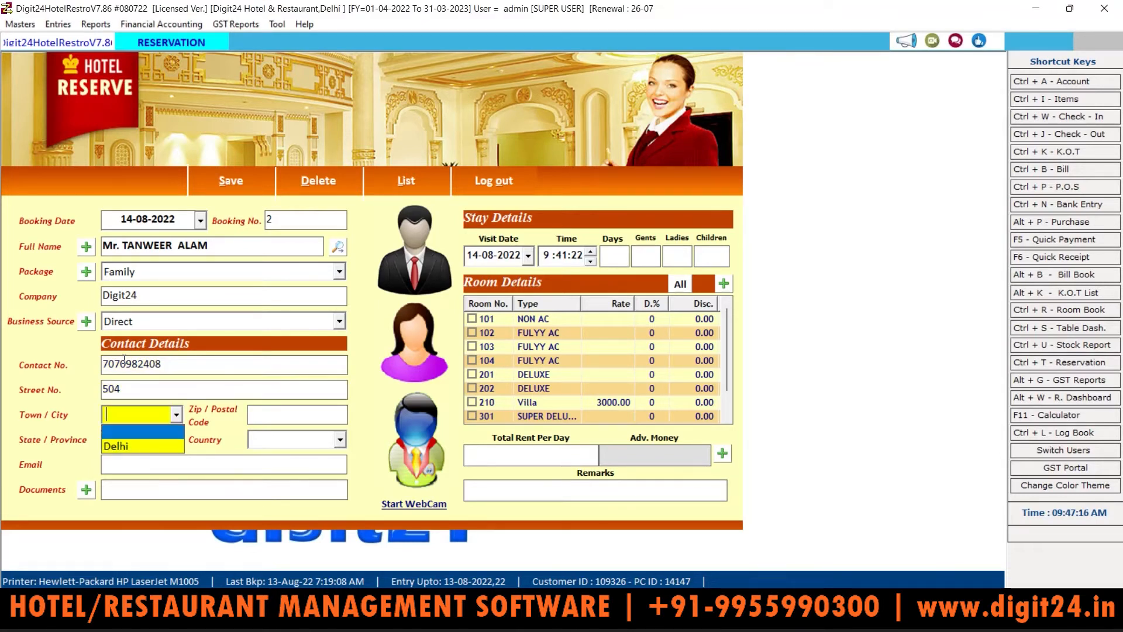
{"action": "key", "text": "Return"}
{"action": "type", "text": "8"}
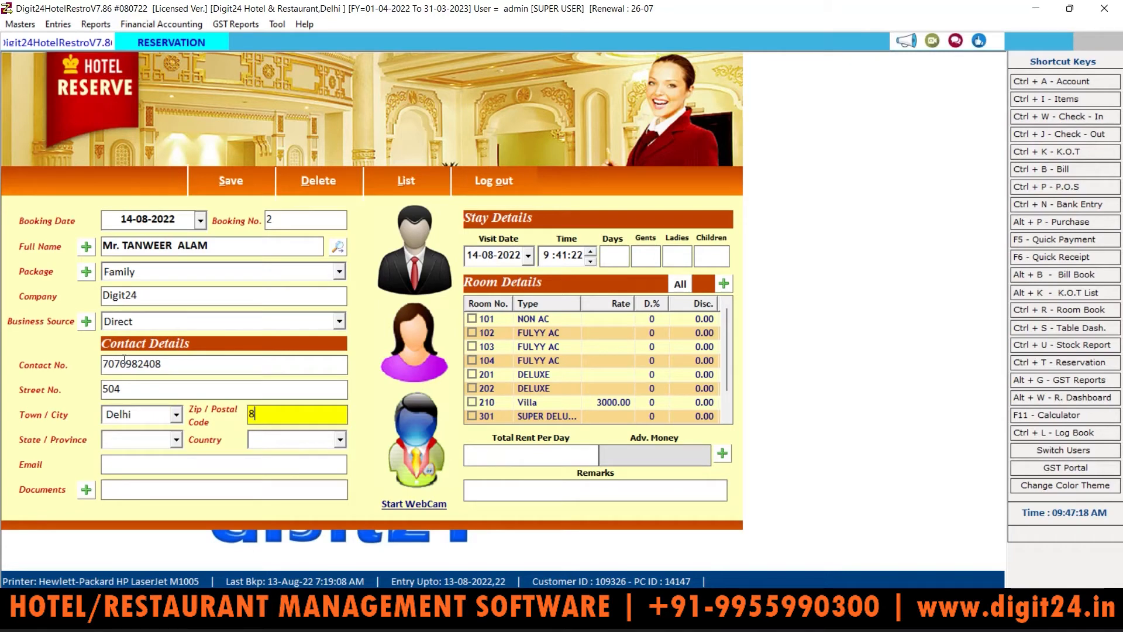
{"action": "type", "text": "01111"}
{"action": "key", "text": "Return"}
{"action": "type", "text": "delhi"}
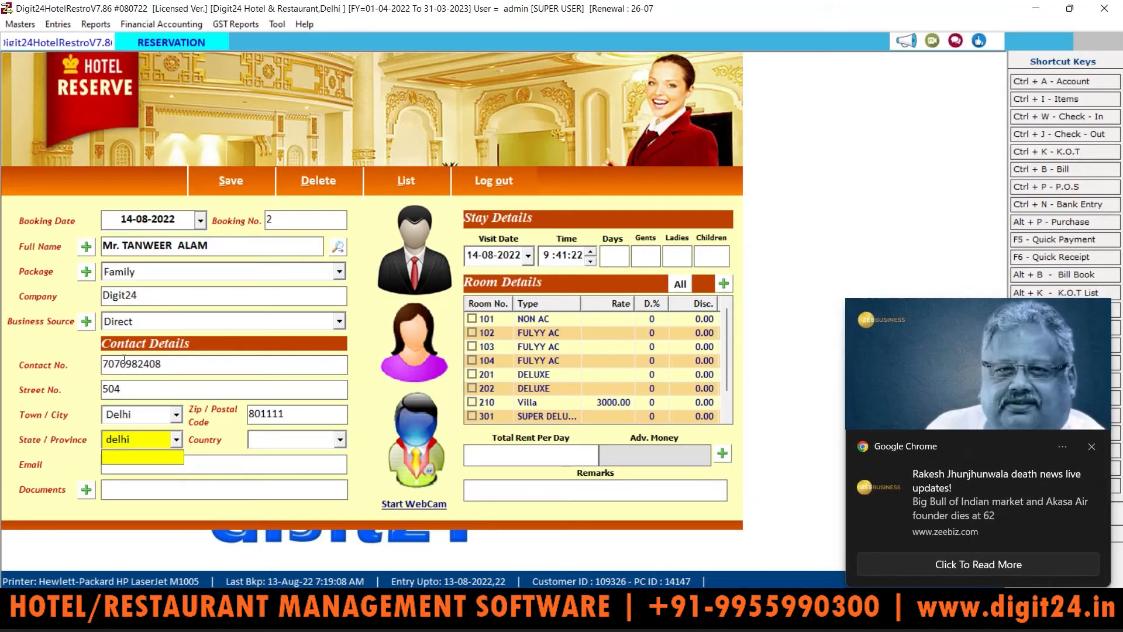
{"action": "key", "text": "Return"}
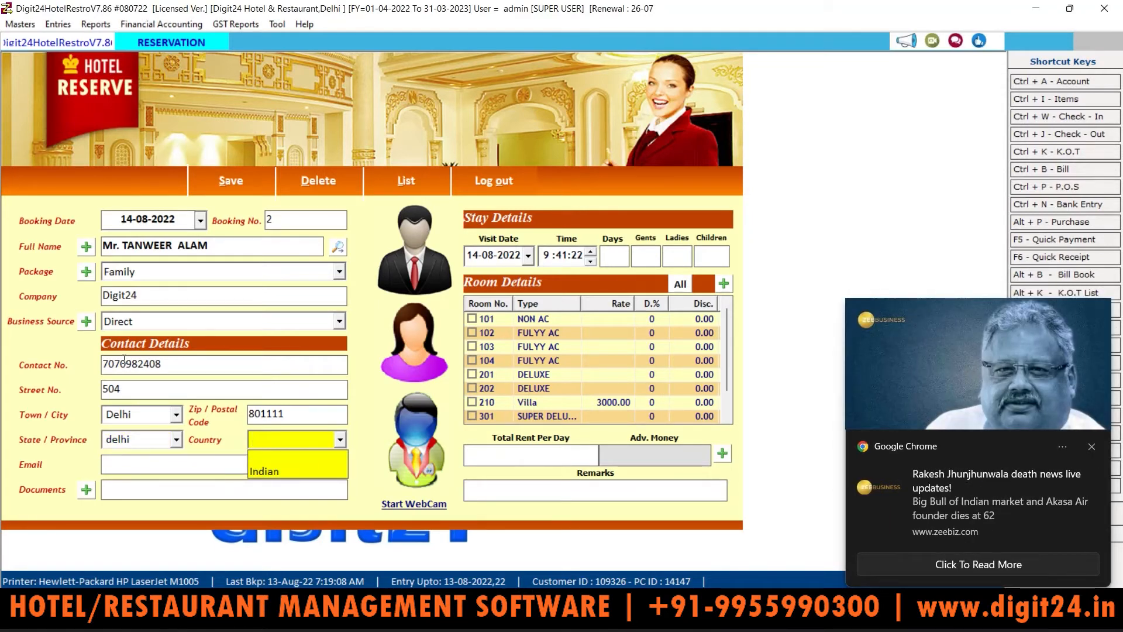
{"action": "key", "text": "Down"}
{"action": "key", "text": "Return"}
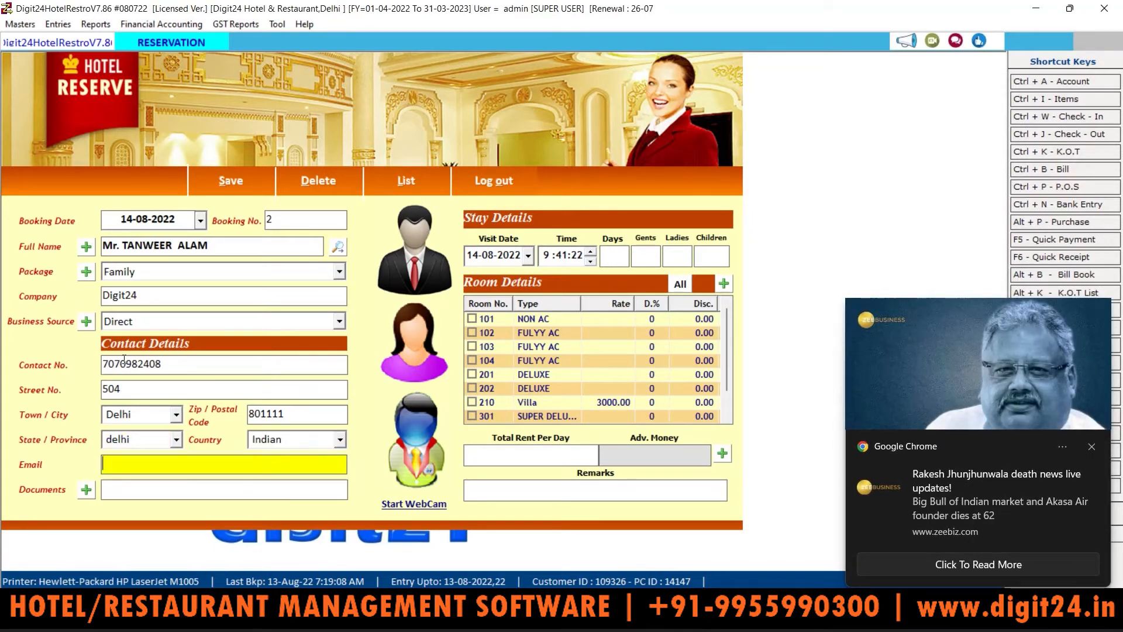
Step: Enter the guest's e-mail address and open the identity-document entry
{"action": "left_click", "coordinate": [1093, 448]}
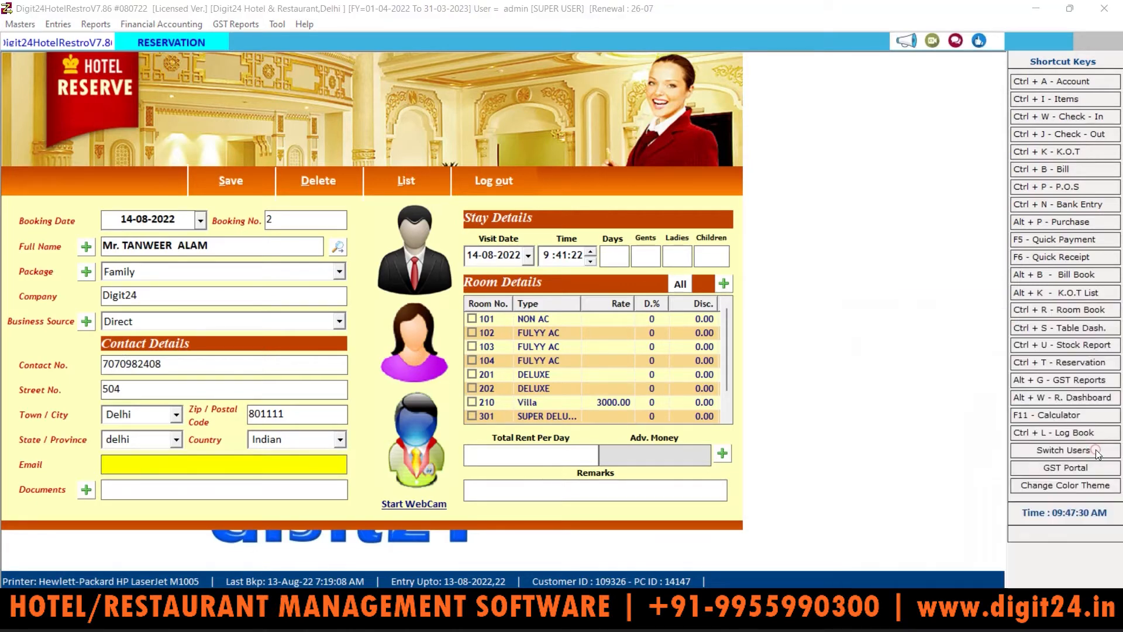
{"action": "left_click", "coordinate": [300, 440]}
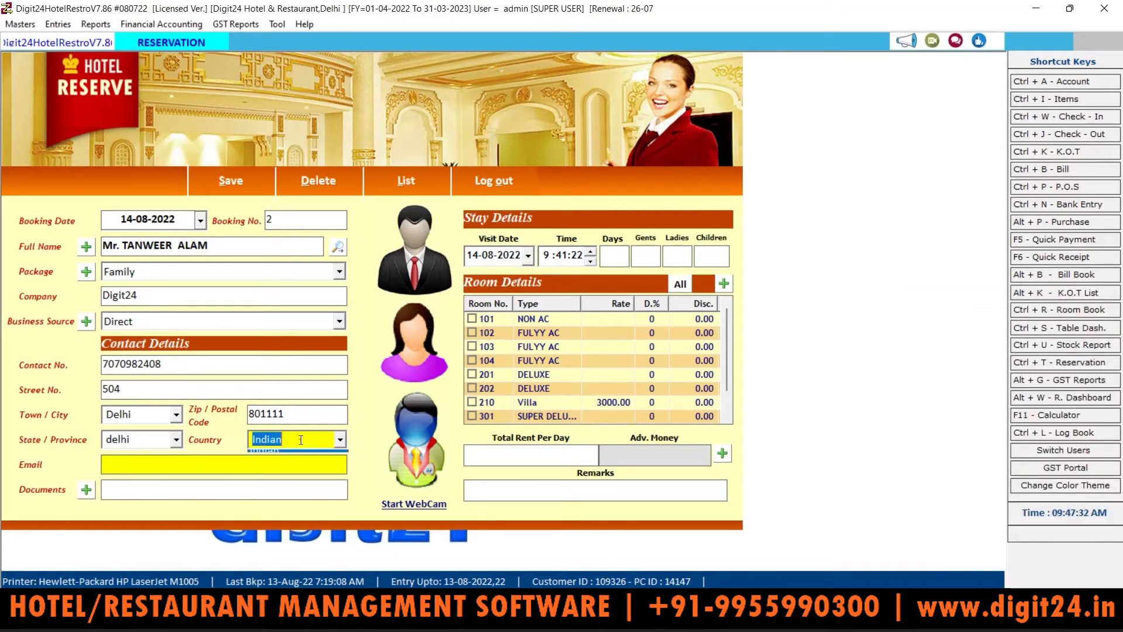
{"action": "left_click", "coordinate": [160, 469]}
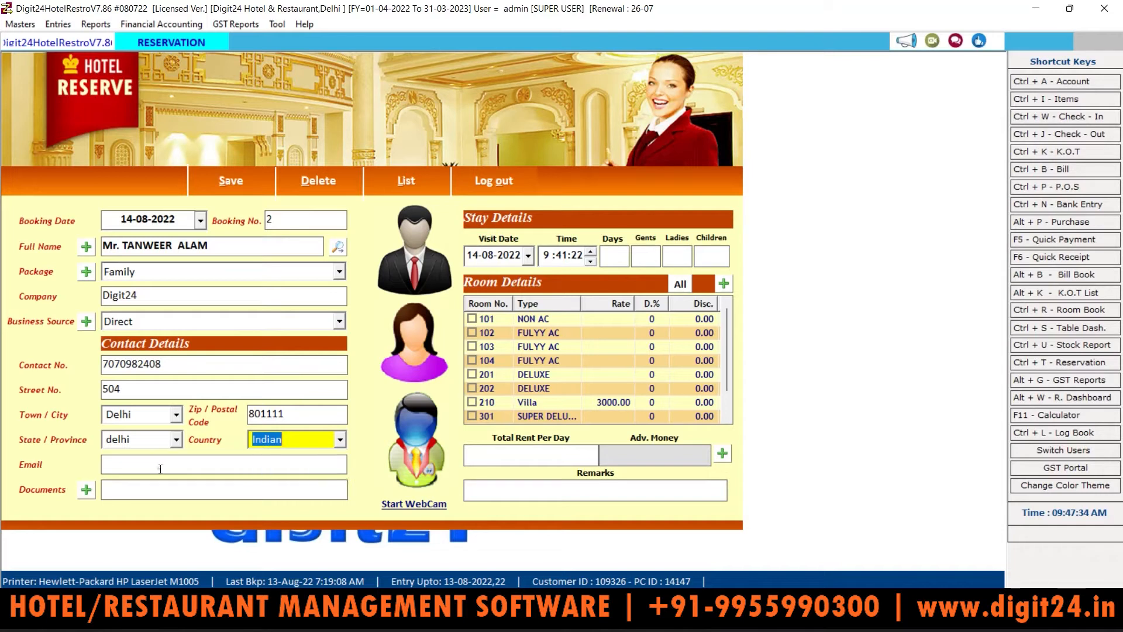
{"action": "left_click", "coordinate": [161, 469]}
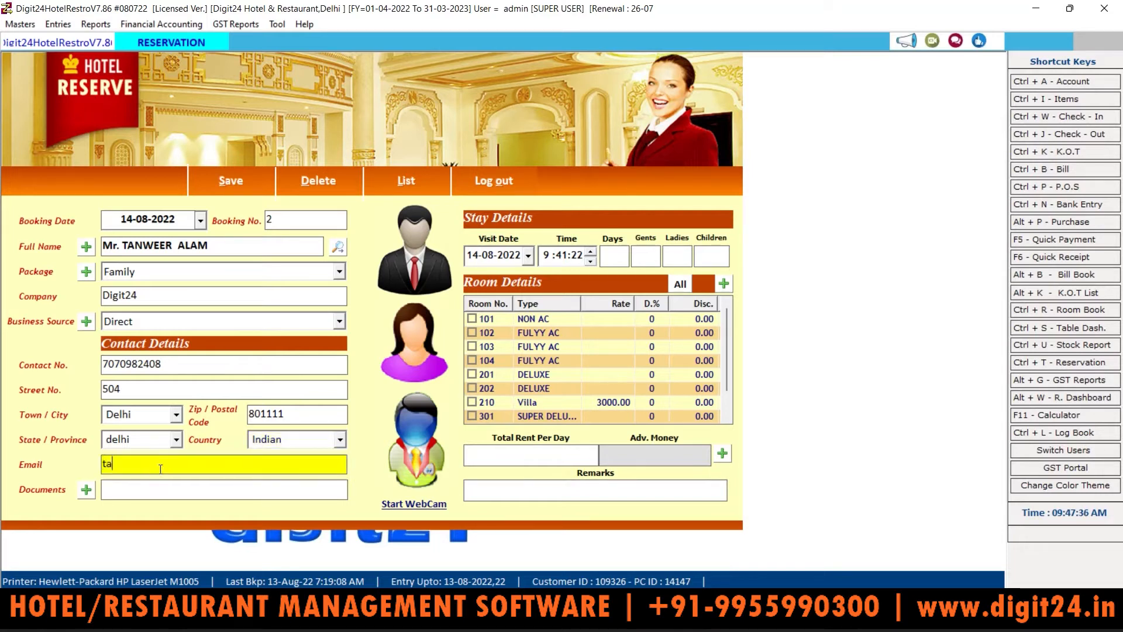
{"action": "key", "text": "Tab"}
{"action": "key", "text": "Return"}
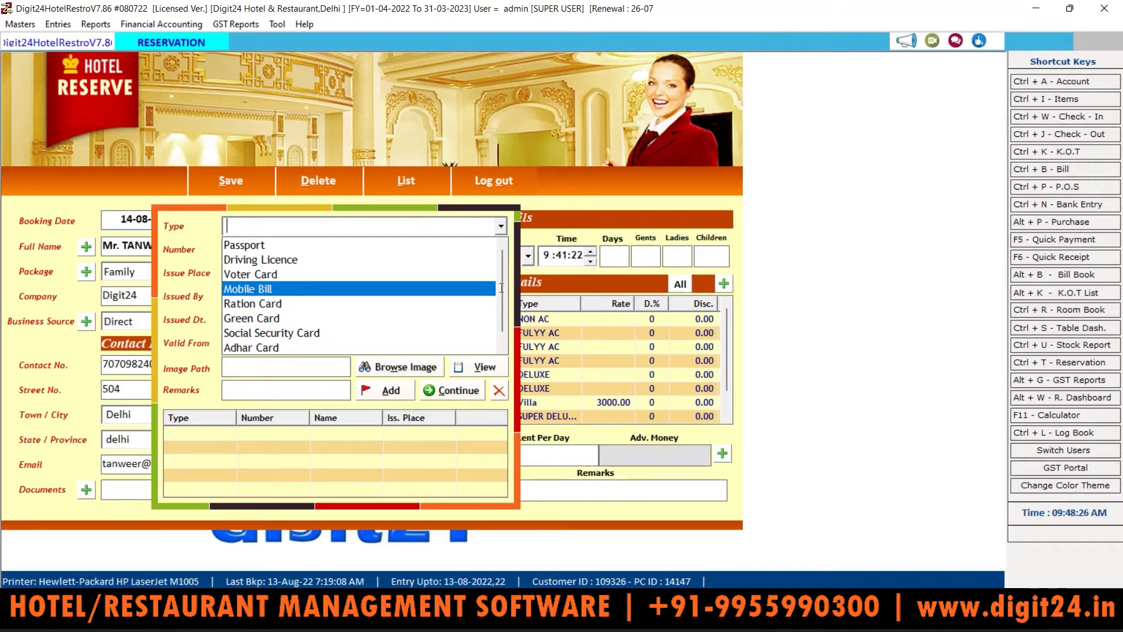
Step: Choose Adhar Card, enter card number, holder's name, issue place DELHI, country INDIAN
{"action": "key", "text": "Down"}
{"action": "key", "text": "Down"}
{"action": "key", "text": "Down"}
{"action": "key", "text": "Down"}
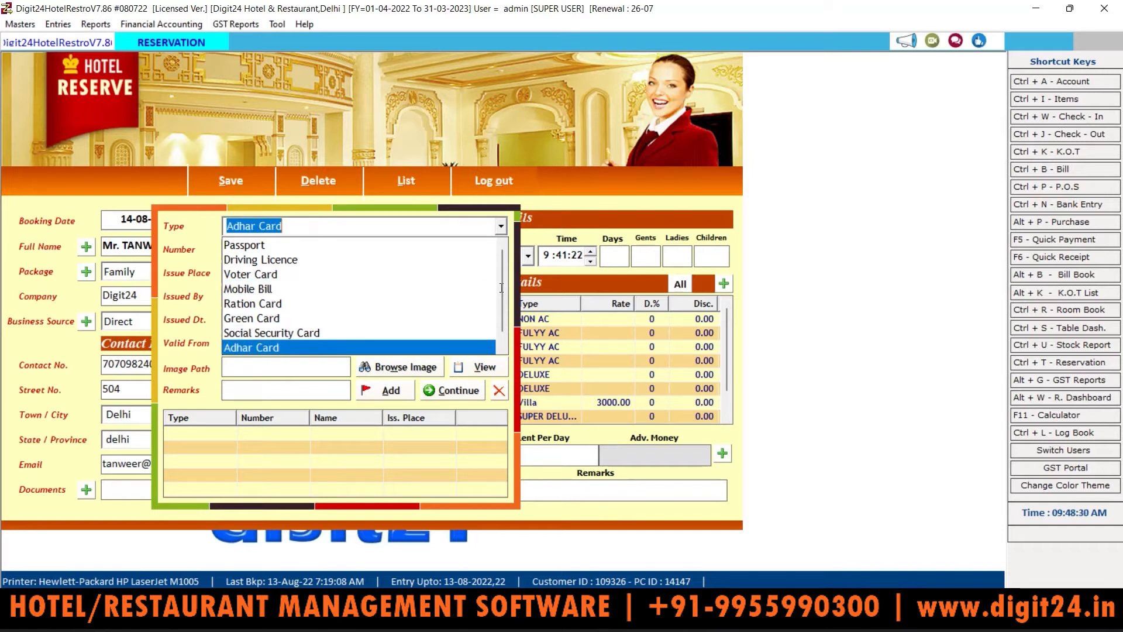
{"action": "key", "text": "Return"}
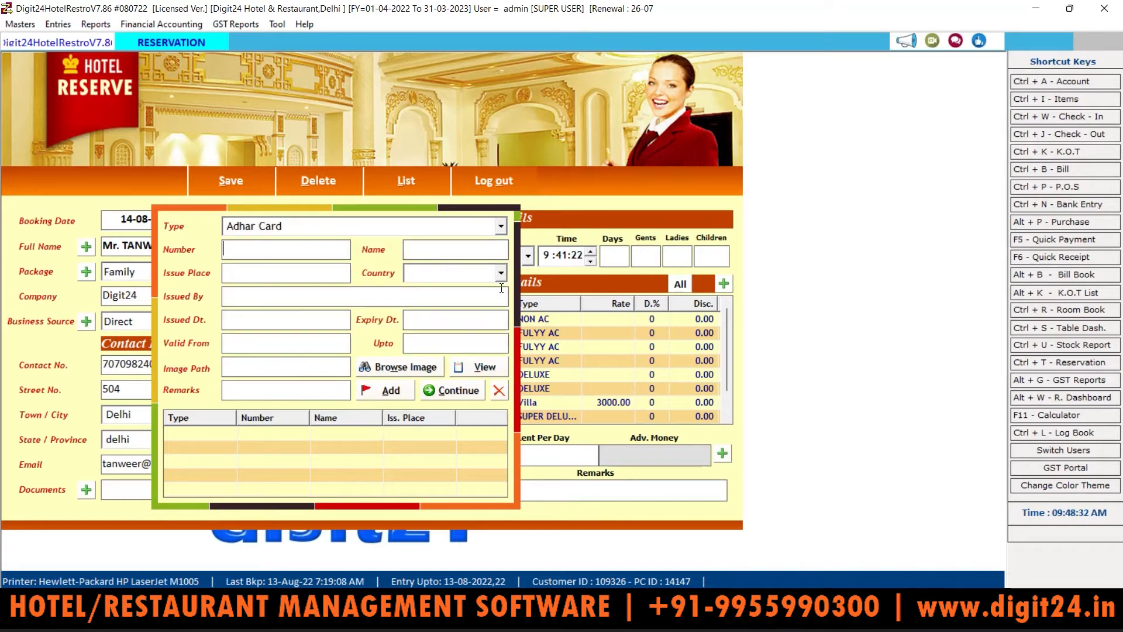
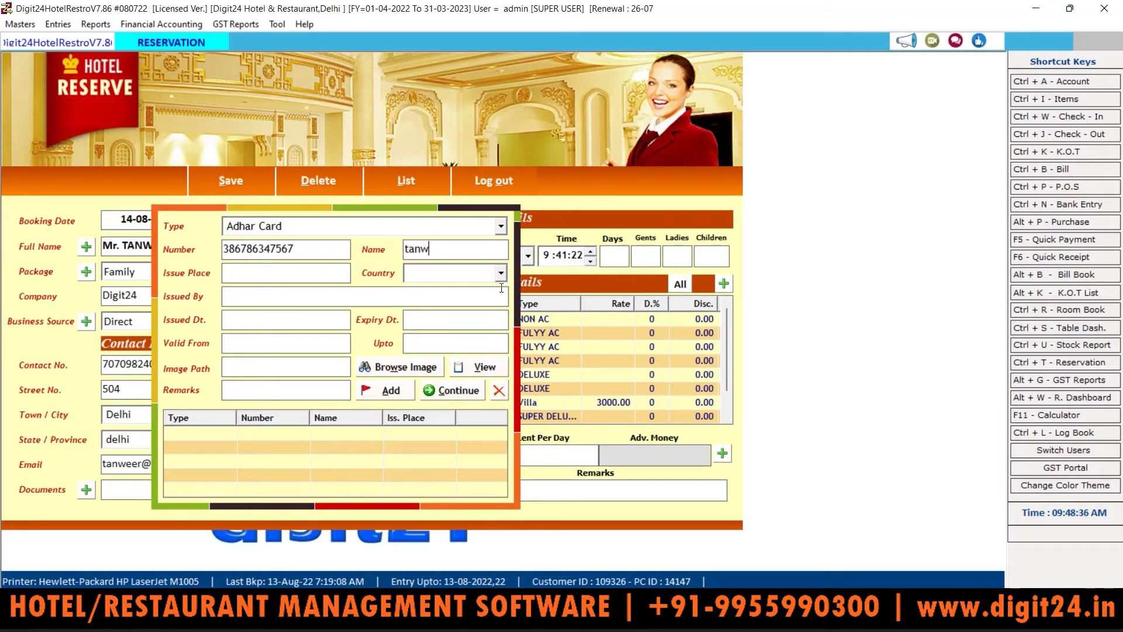
{"action": "type", "text": "DELHI"}
{"action": "key", "text": "Tab"}
{"action": "type", "text": "INDIAN"}
{"action": "key", "text": "Tab"}
{"action": "key", "text": "Tab"}
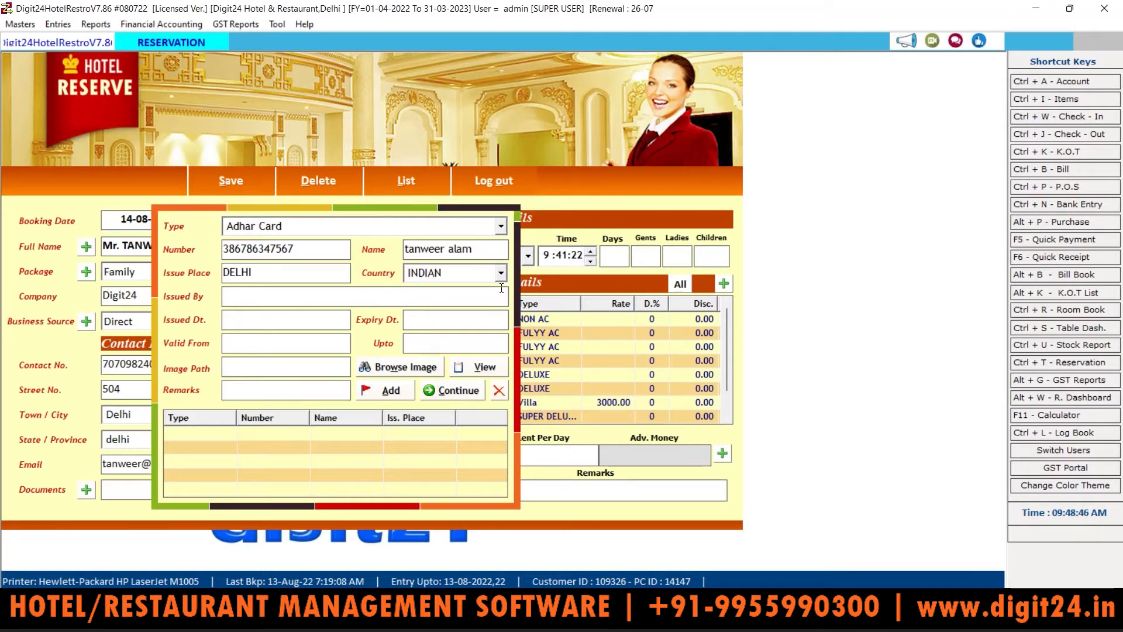
{"action": "key", "text": "Tab"}
{"action": "key", "text": "Tab"}
{"action": "key", "text": "Tab"}
{"action": "key", "text": "Return"}
{"action": "key", "text": "Return"}
{"action": "key", "text": "Return"}
Step: Skip attaching an image and finish the document so Documents reads 'Adhar Card :'
{"action": "left_click", "coordinate": [411, 370]}
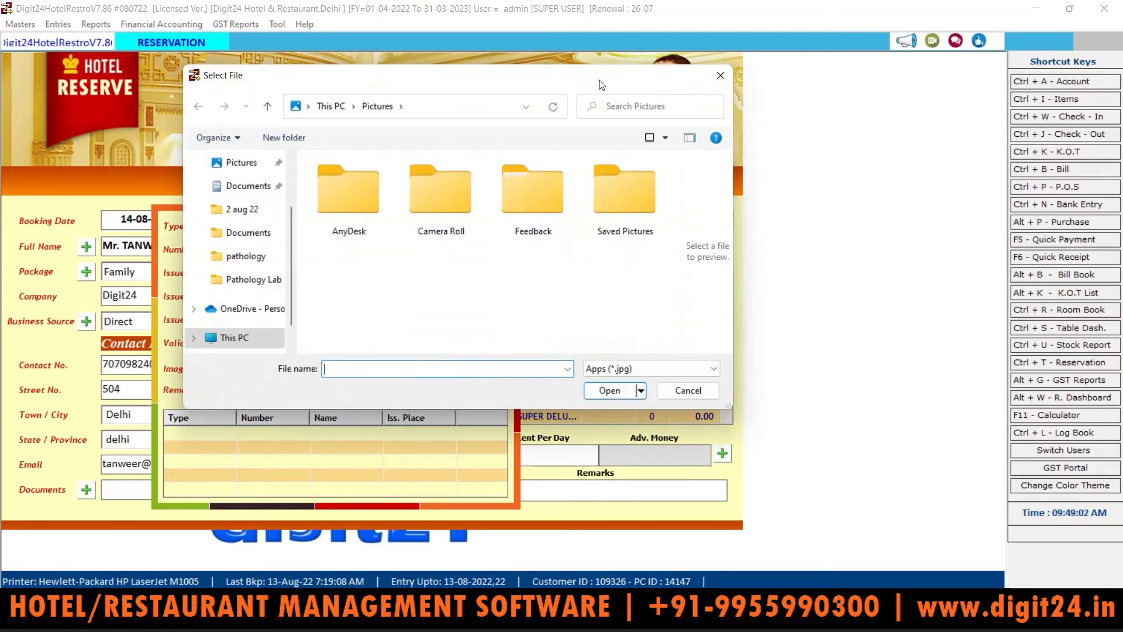
{"action": "left_click", "coordinate": [721, 76]}
{"action": "left_click", "coordinate": [459, 390]}
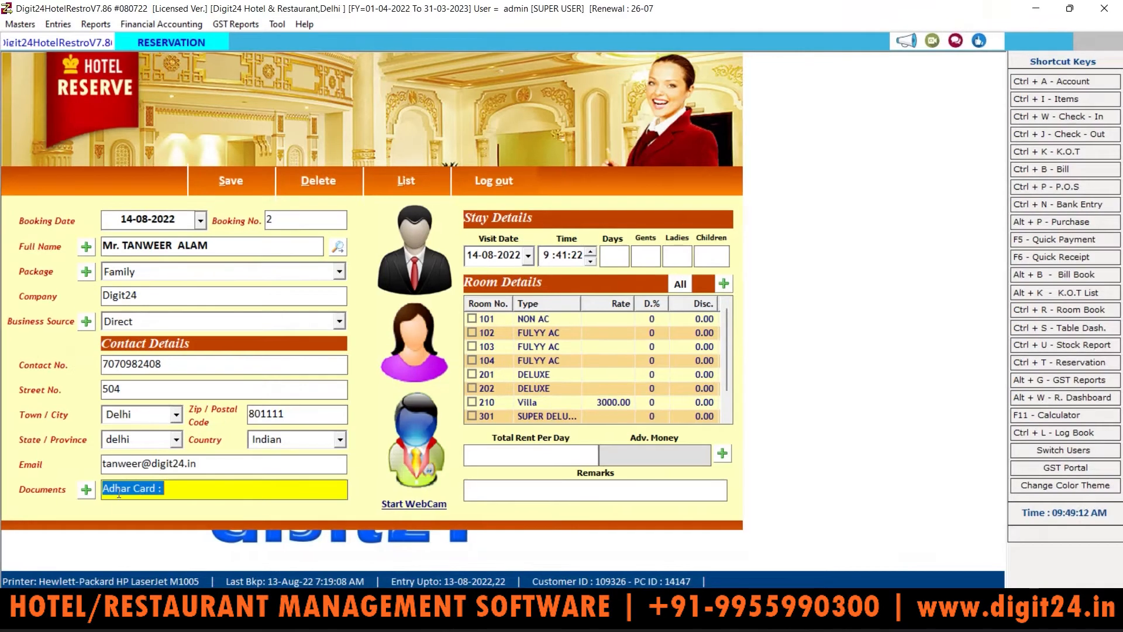
{"action": "left_click", "coordinate": [198, 483]}
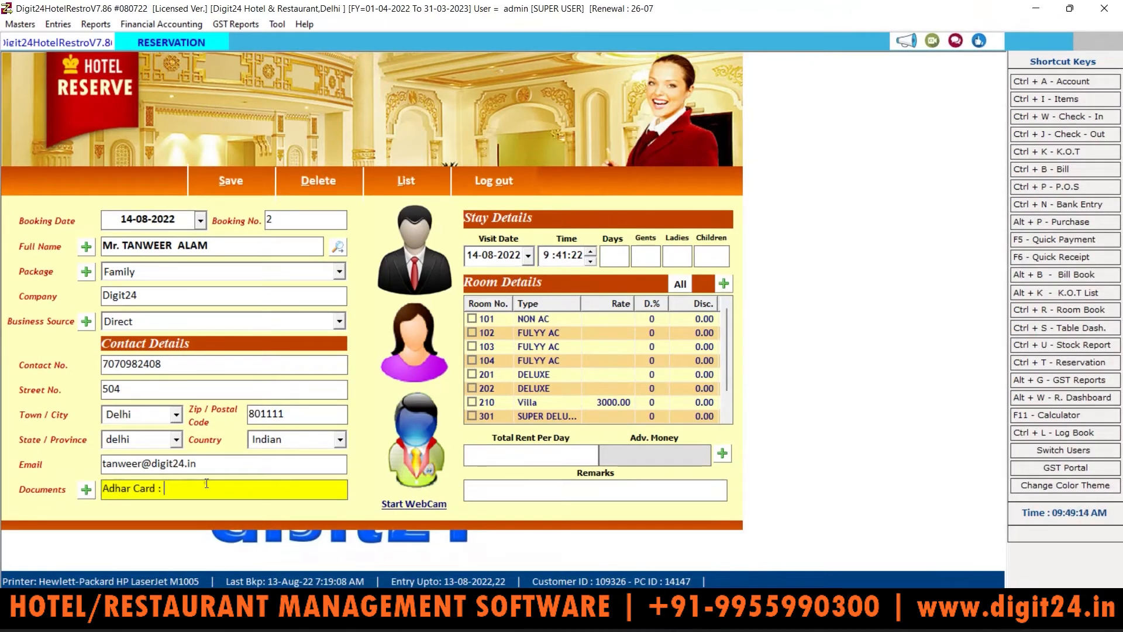
{"action": "key", "text": "Tab"}
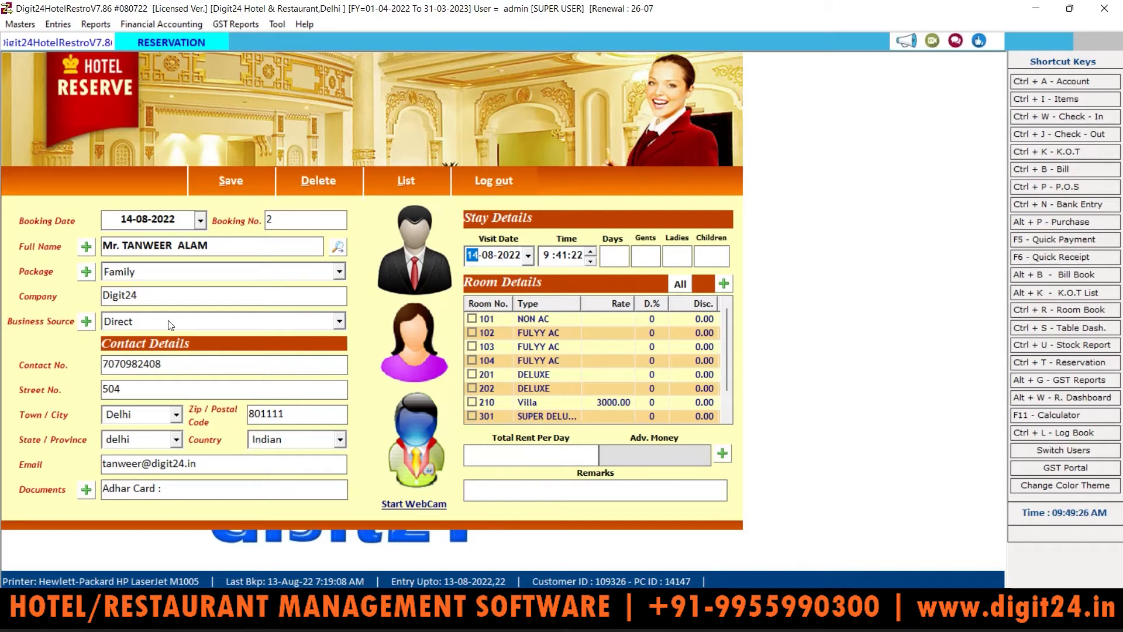
Step: Set the visit date to 17-08-2022 and the visit time to 10:00
{"action": "type", "text": "17"}
{"action": "left_click", "coordinate": [574, 255]}
{"action": "type", "text": "00"}
{"action": "left_click", "coordinate": [549, 255]}
{"action": "type", "text": "10"}
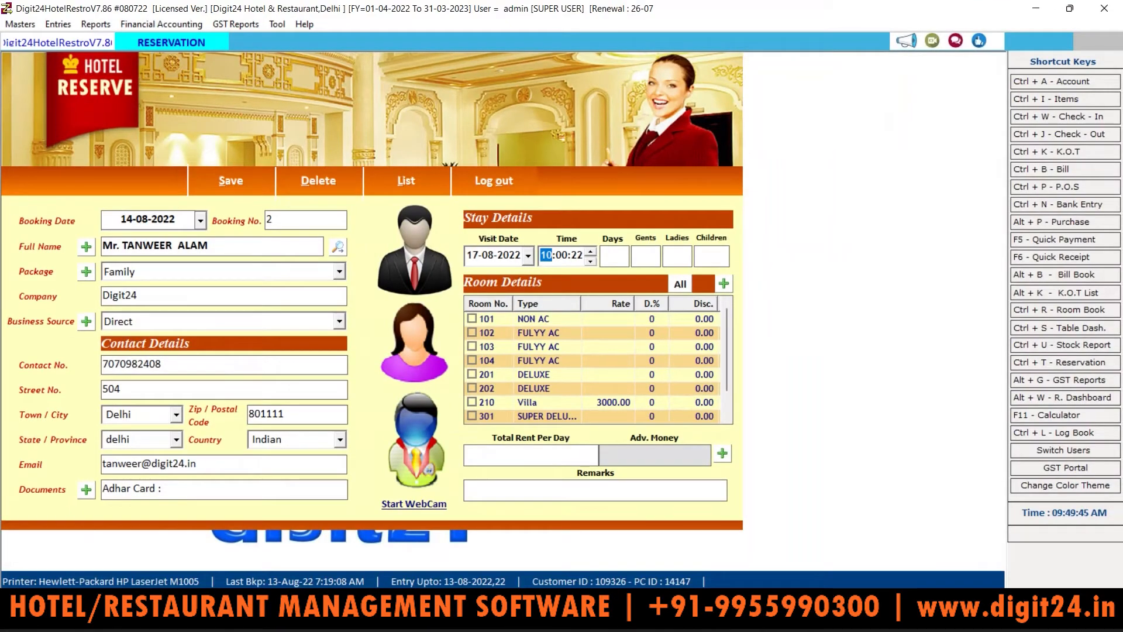
Step: Enter a 3-day stay with 2 gents, 0 ladies and 0 children
{"action": "key", "text": "Tab"}
{"action": "type", "text": "3"}
{"action": "key", "text": "Tab"}
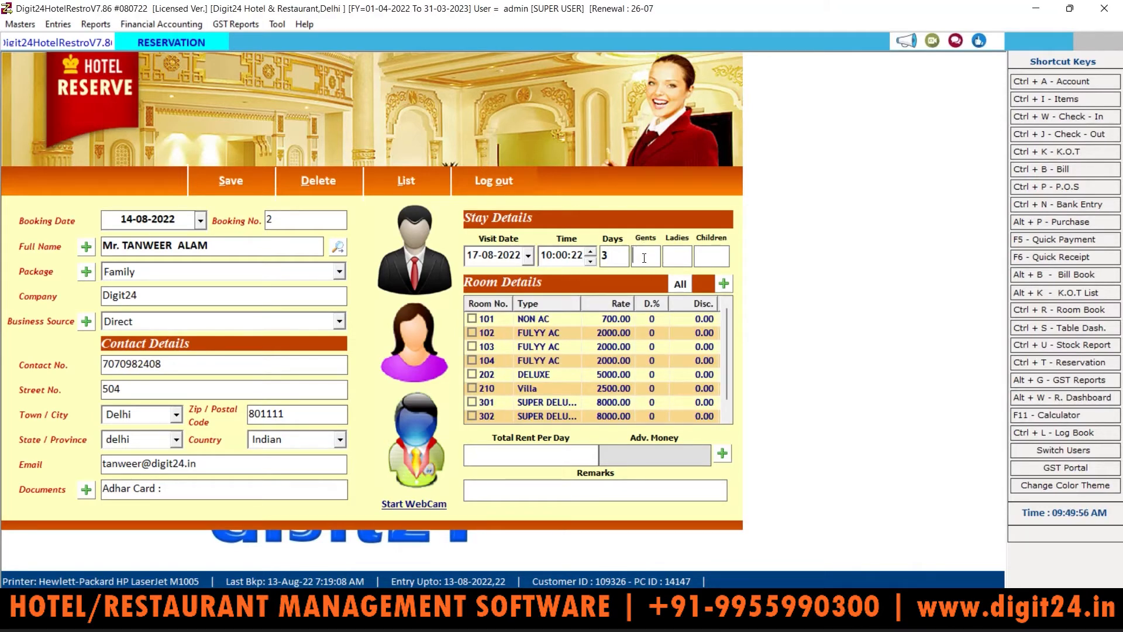
{"action": "type", "text": "2"}
{"action": "key", "text": "Tab"}
{"action": "type", "text": "0"}
{"action": "key", "text": "Tab"}
{"action": "type", "text": "0"}
{"action": "key", "text": "Tab"}
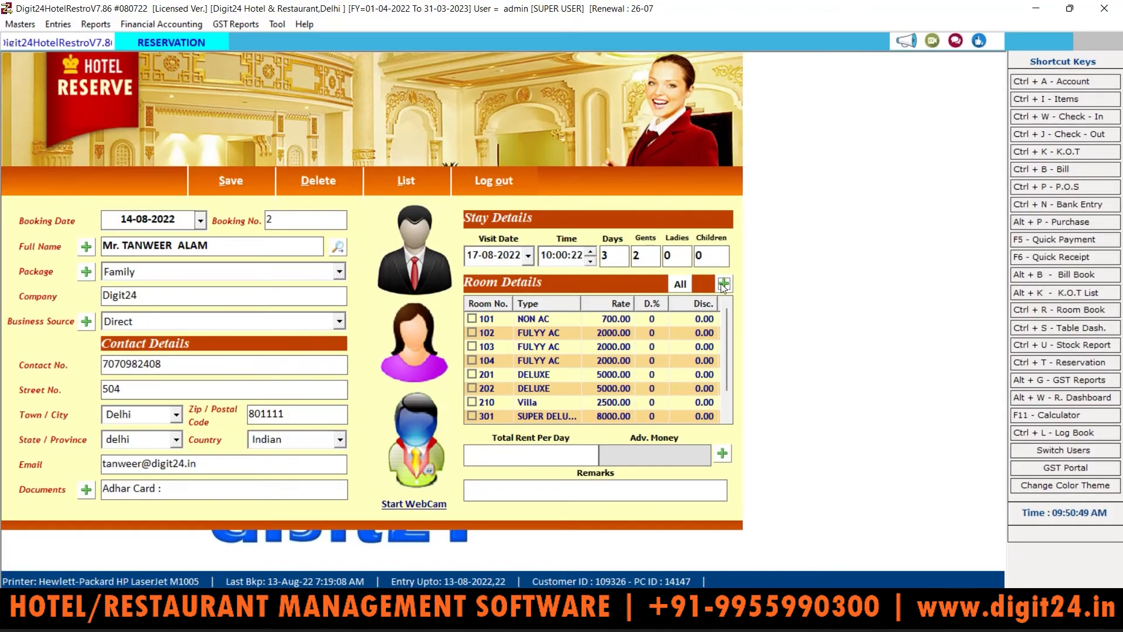
{"action": "left_click", "coordinate": [724, 284]}
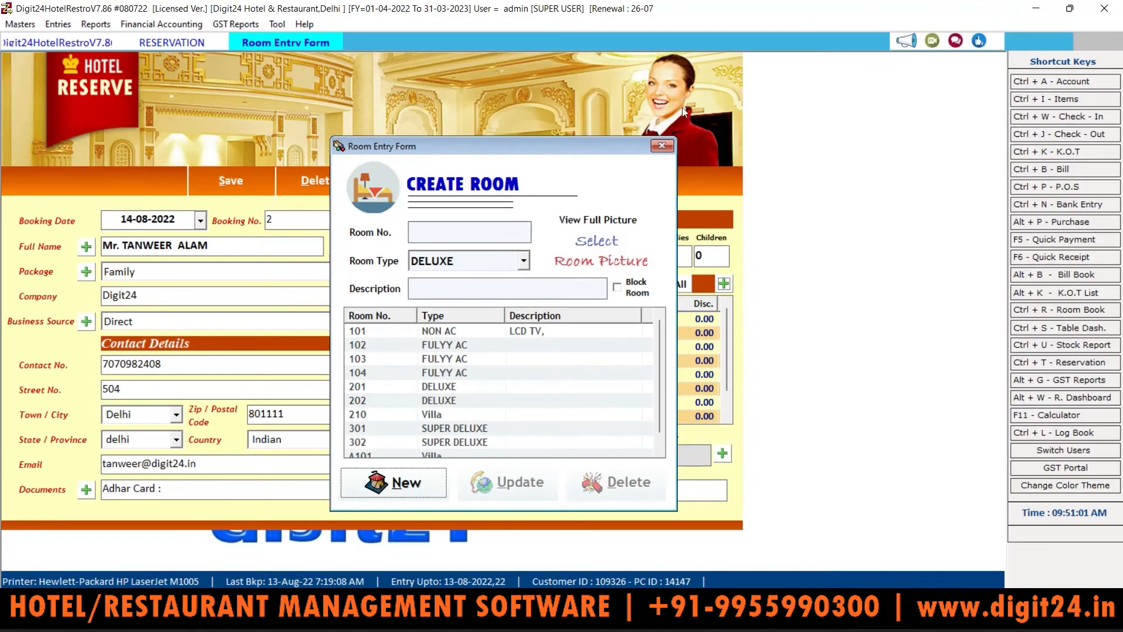
{"action": "left_click", "coordinate": [662, 146]}
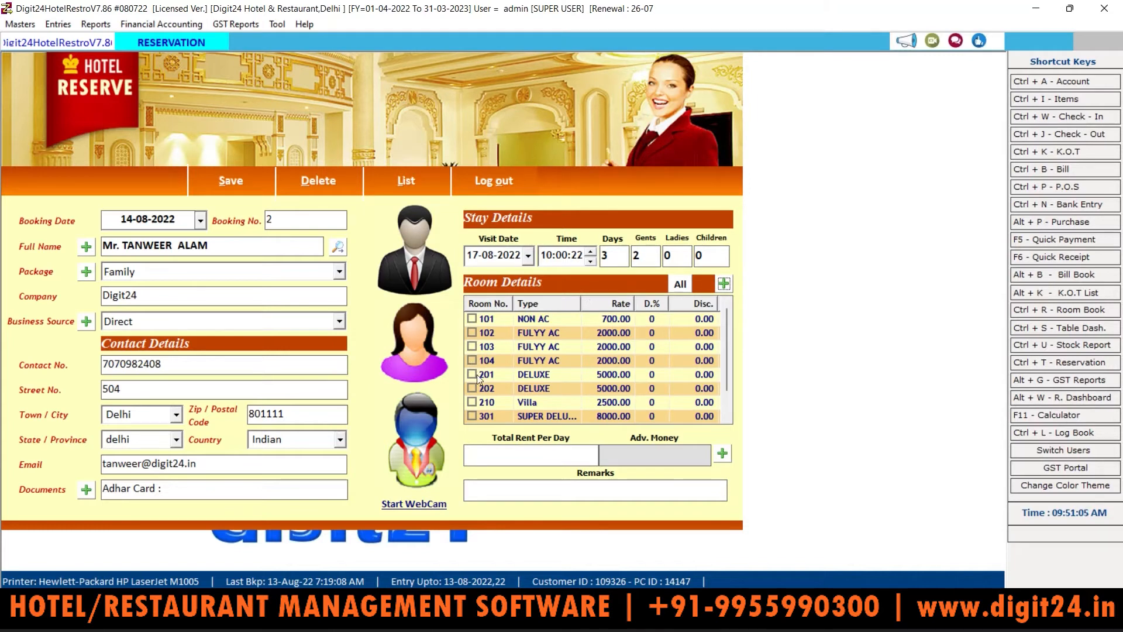
Step: Tick room 301 SUPER DELUXE, bringing Total Rent Per Day to 8000.00
{"action": "left_click", "coordinate": [472, 415]}
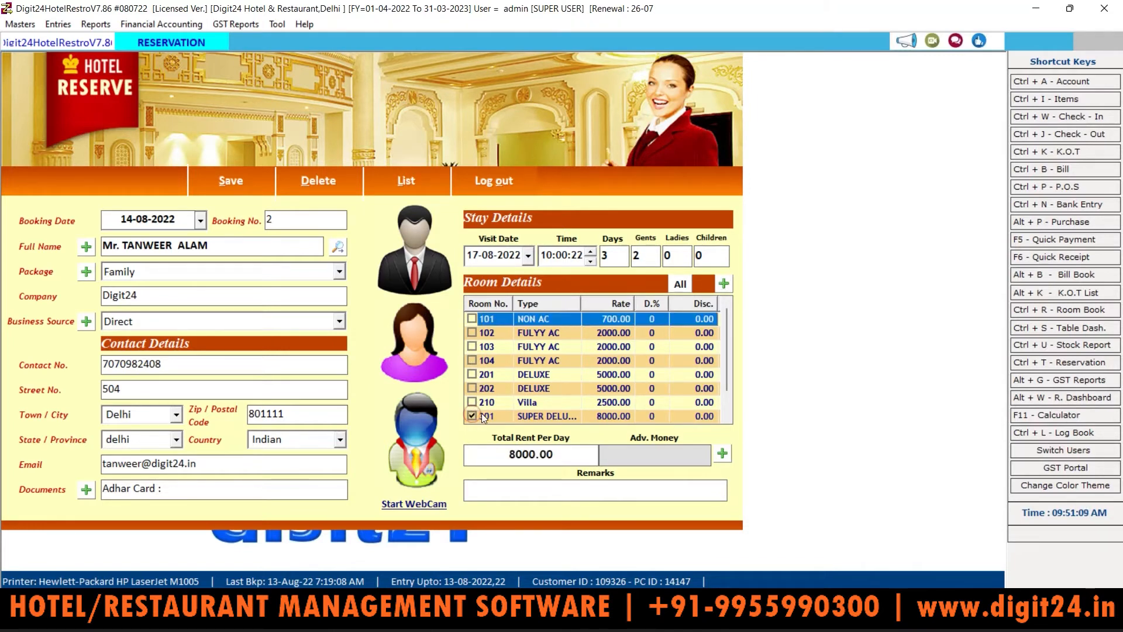
{"action": "left_click_drag", "start_coordinate": [574, 456], "coordinate": [498, 458]}
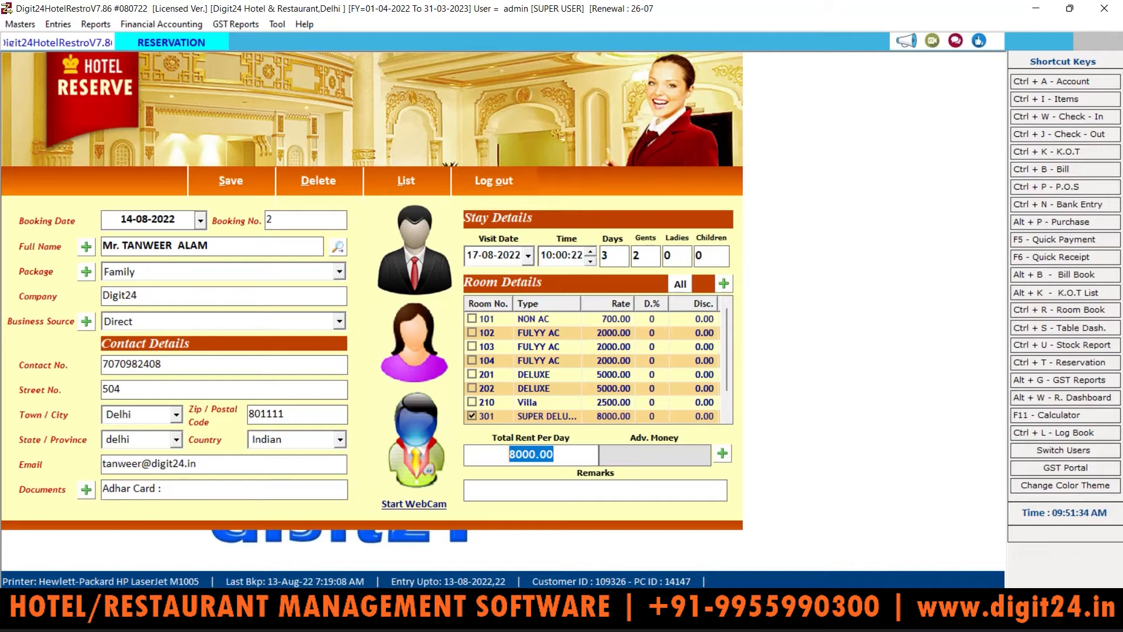
Step: Record a 1000 cash advance in Payment Options, shown as Adv. Money 1000.00
{"action": "key", "text": "Tab"}
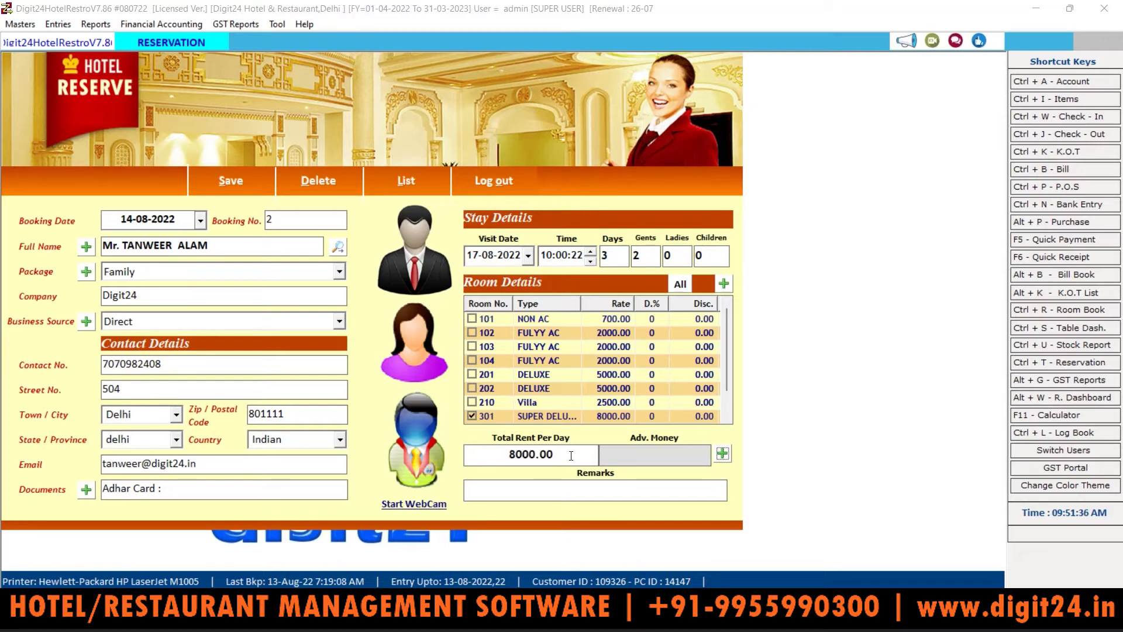
{"action": "key", "text": "Return"}
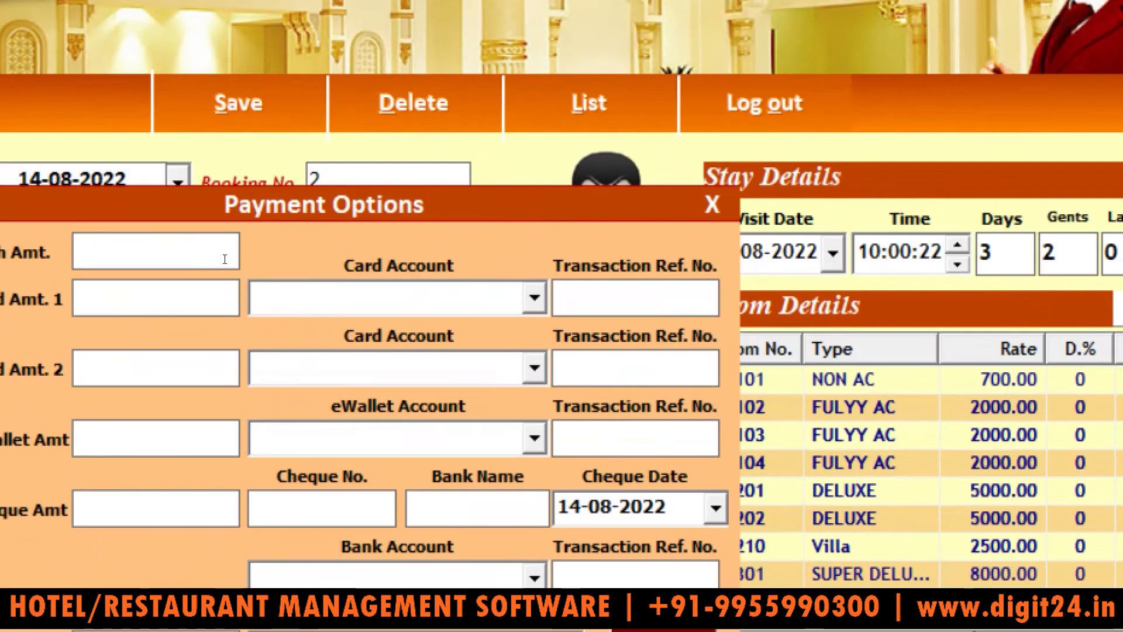
{"action": "type", "text": "1000"}
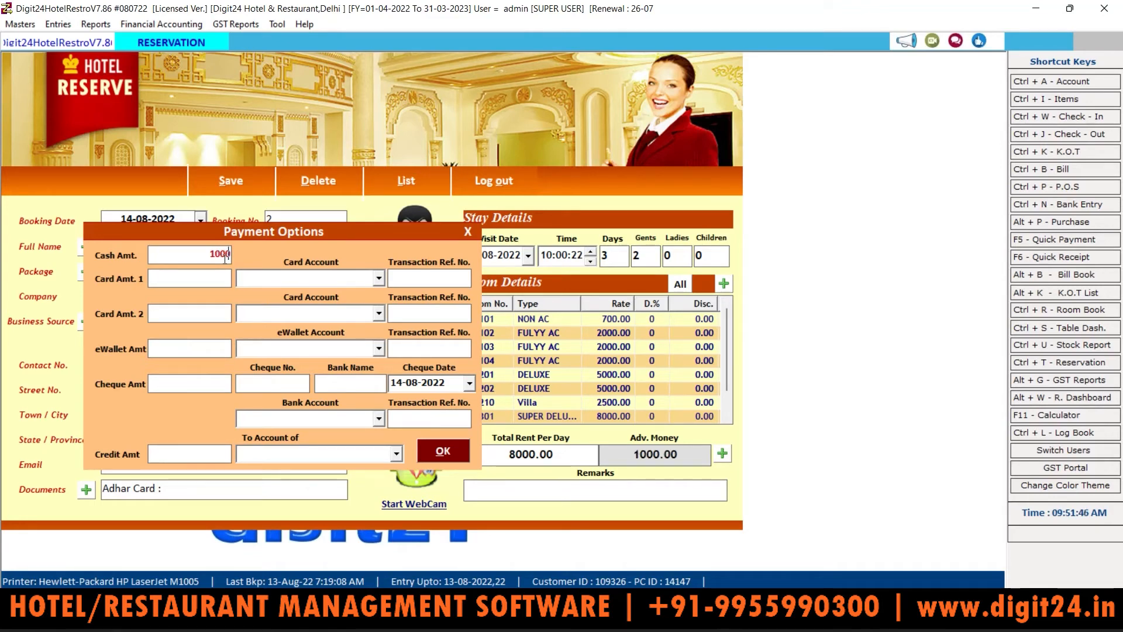
{"action": "key", "text": "Return"}
{"action": "key", "text": "Return"}
{"action": "key", "text": "Return"}
{"action": "key", "text": "Return"}
{"action": "key", "text": "Return"}
{"action": "key", "text": "Return"}
{"action": "key", "text": "Return"}
{"action": "key", "text": "Return"}
{"action": "key", "text": "Return"}
{"action": "key", "text": "Return"}
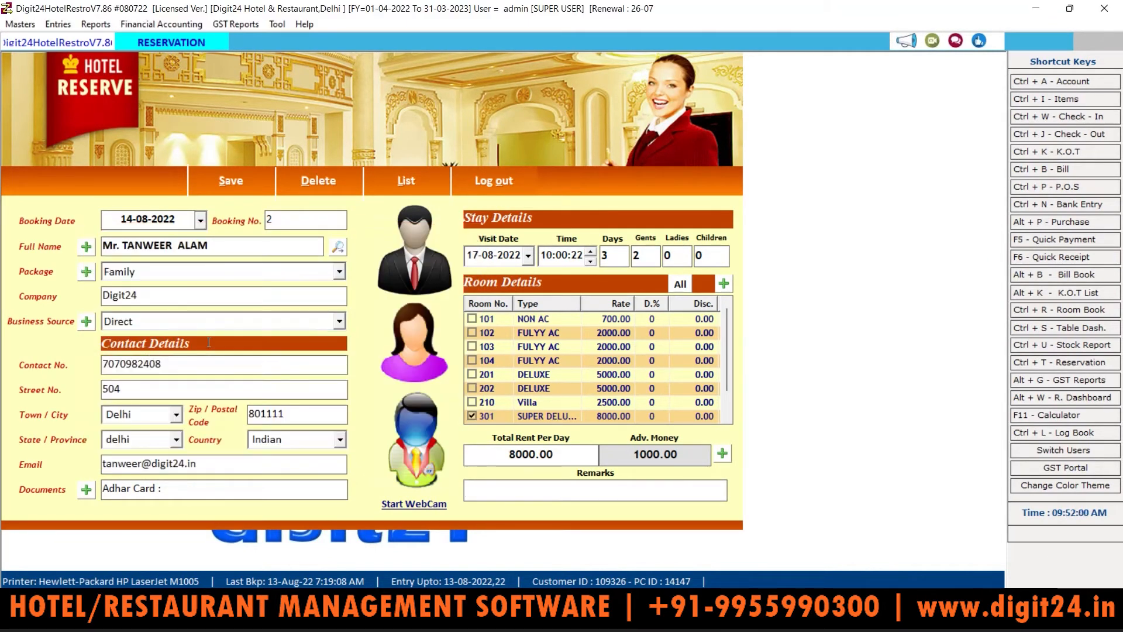
{"action": "key", "text": "Return"}
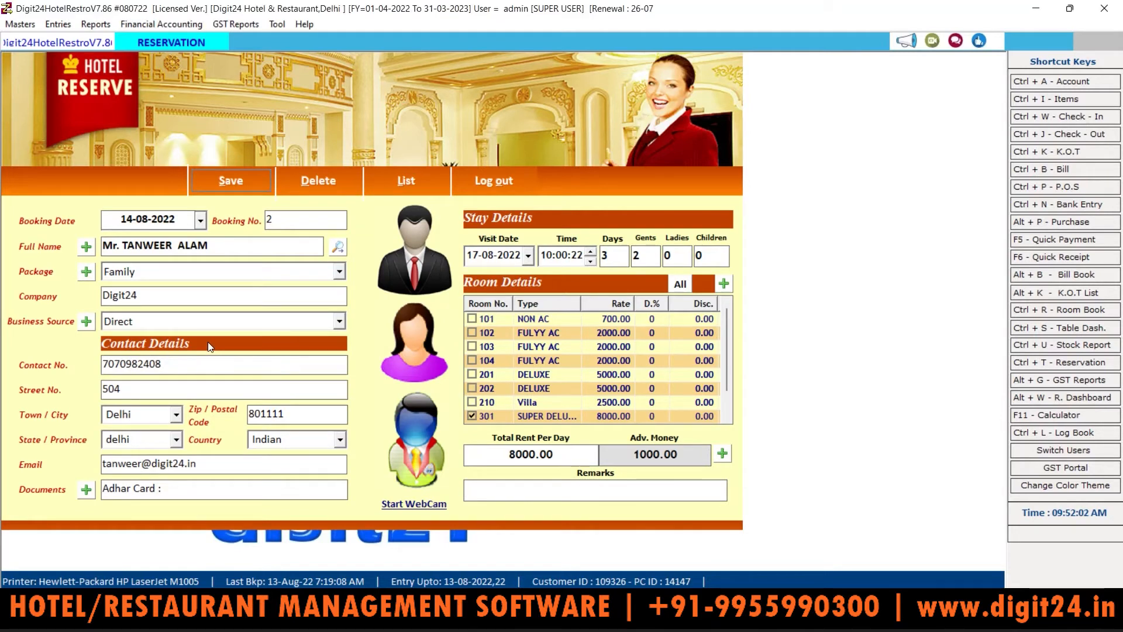
Step: Enter the remark NORMAL and leave the guest photo unset
{"action": "left_click", "coordinate": [502, 490]}
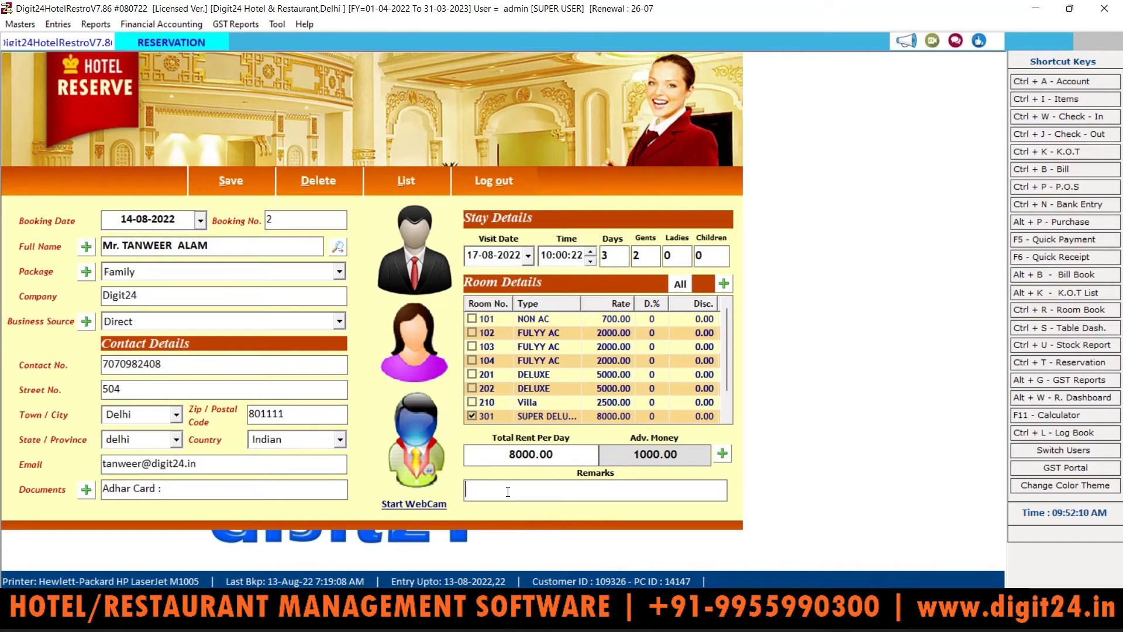
{"action": "type", "text": "NORMAL"}
{"action": "left_click", "coordinate": [413, 255]}
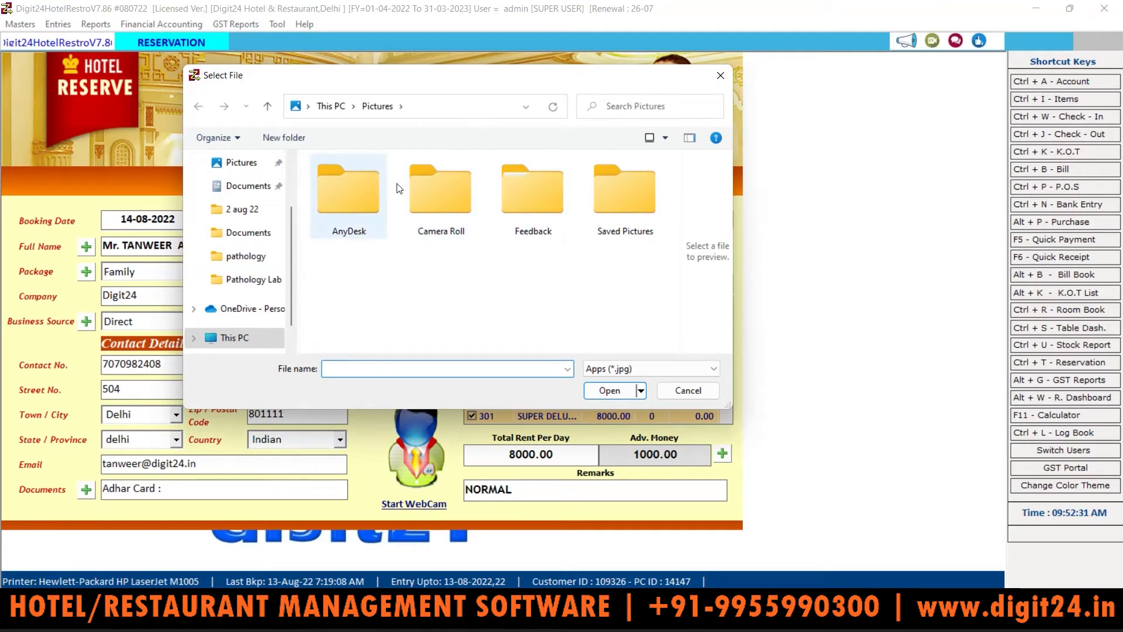
{"action": "left_click", "coordinate": [720, 74]}
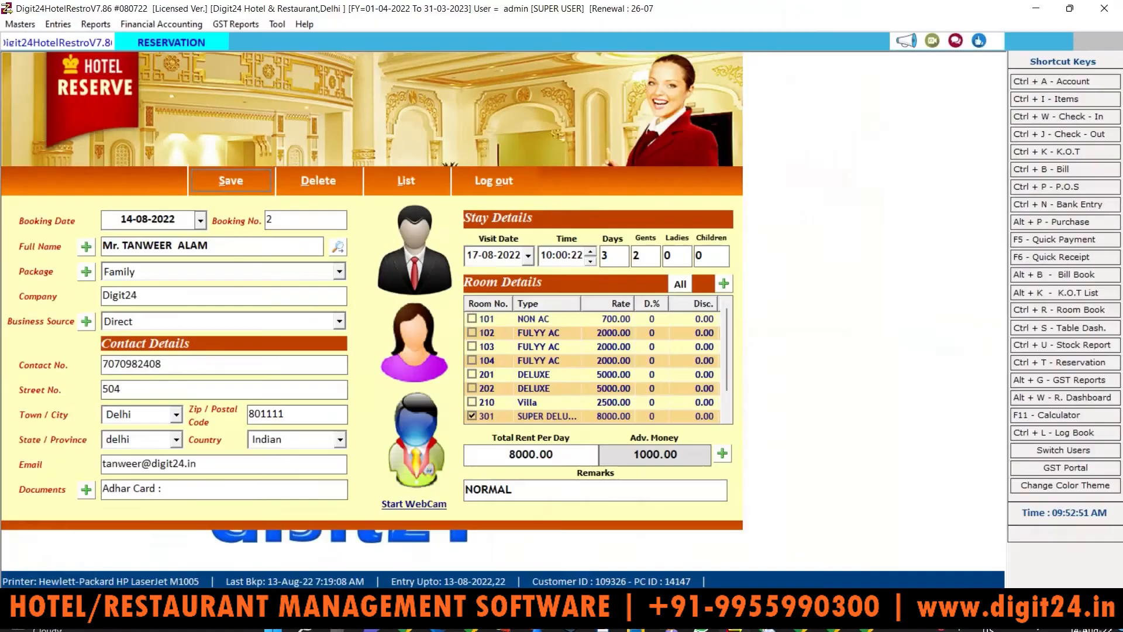
Step: Save the reservation and print advance Receipt No. 2 for 1000.00 on room 301
{"action": "left_click", "coordinate": [239, 179]}
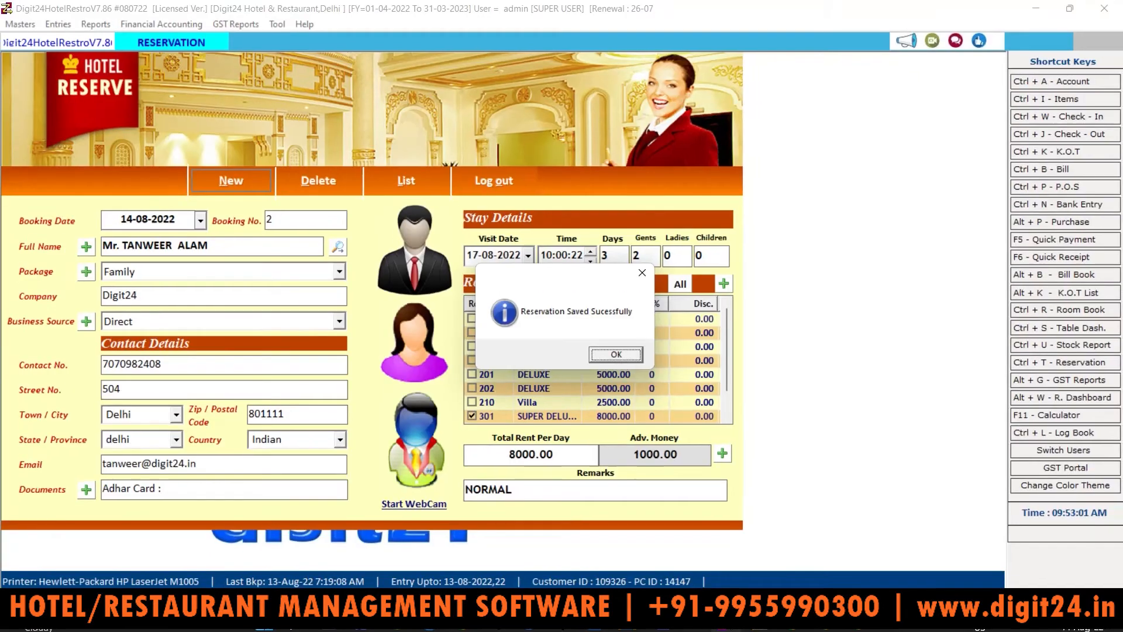
{"action": "left_click", "coordinate": [616, 355]}
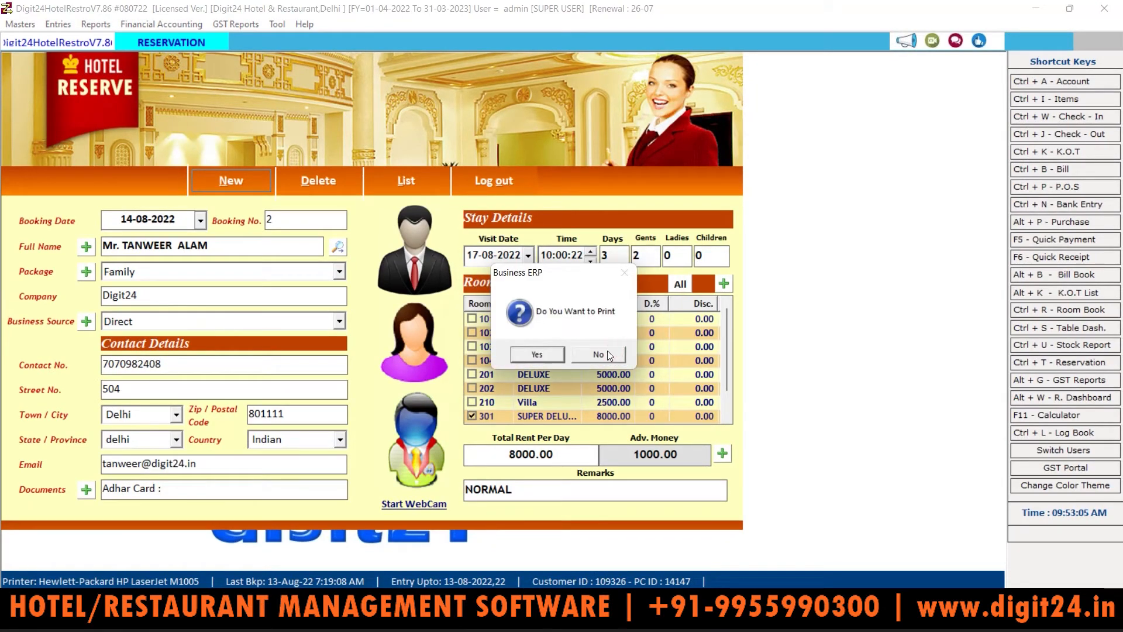
{"action": "left_click", "coordinate": [537, 355]}
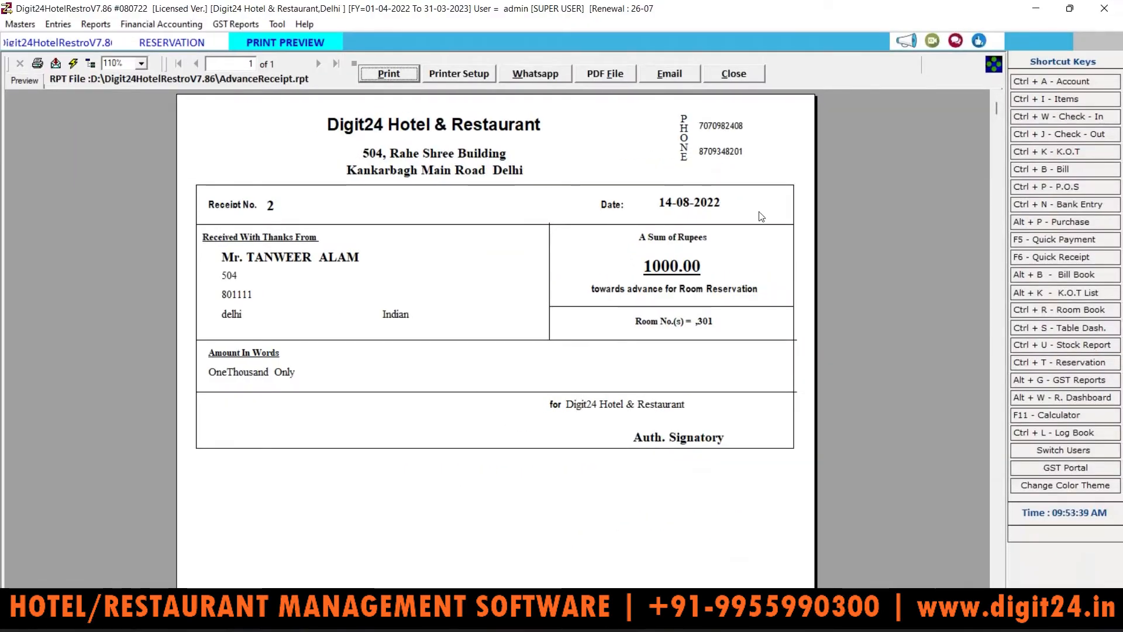
Step: Close the receipt preview and reservation form, then open the Reservations List from Entries
{"action": "left_click", "coordinate": [737, 73]}
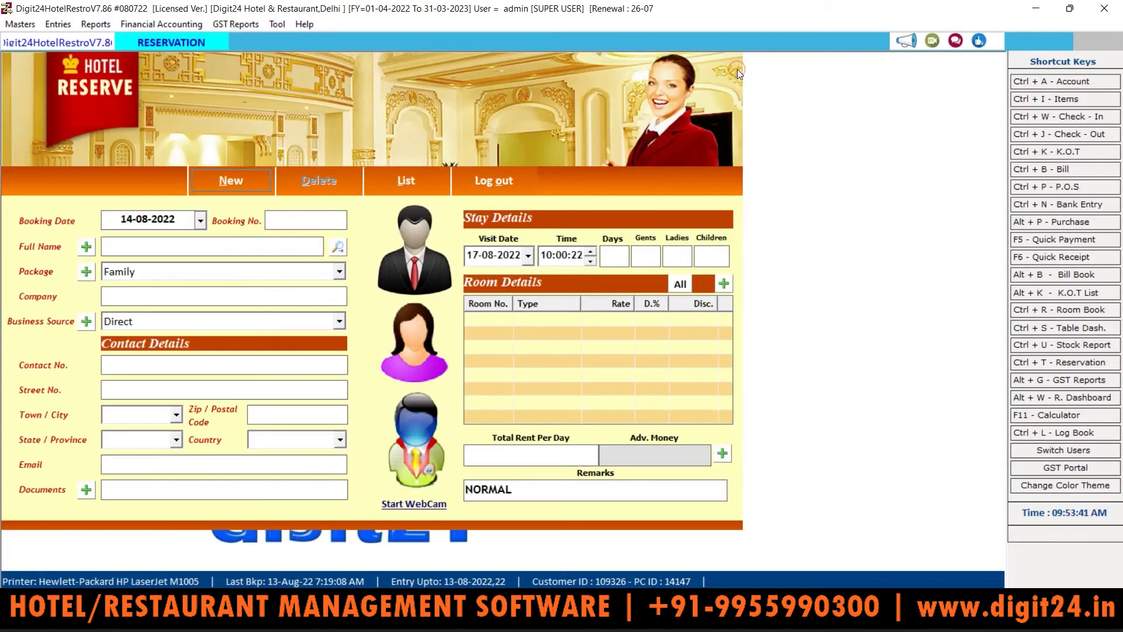
{"action": "left_click", "coordinate": [493, 188]}
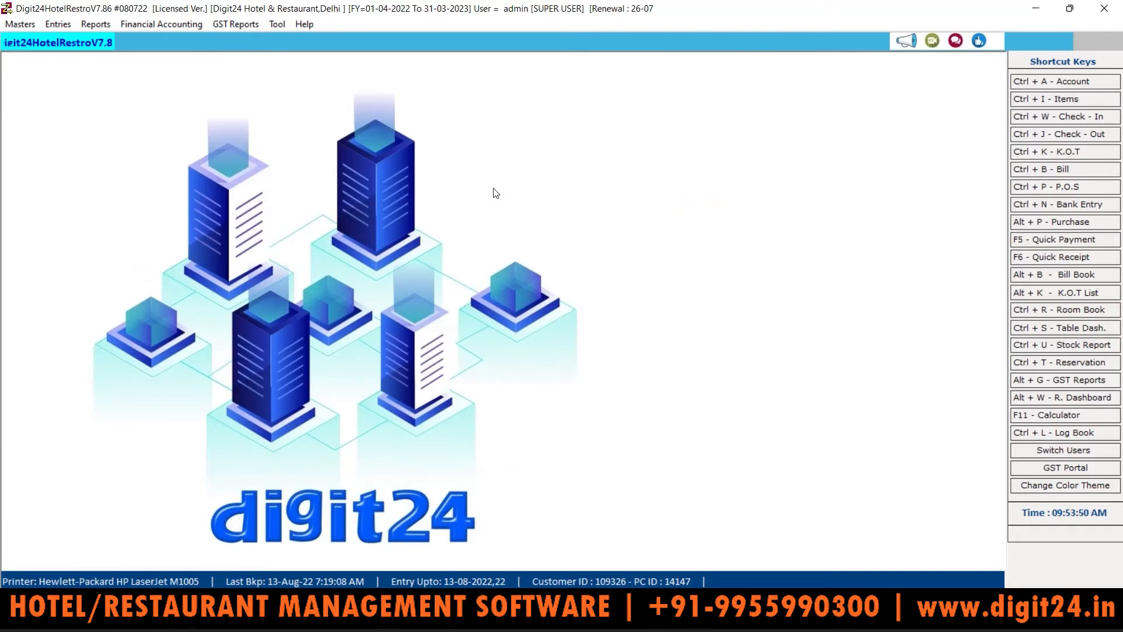
{"action": "left_click", "coordinate": [57, 26]}
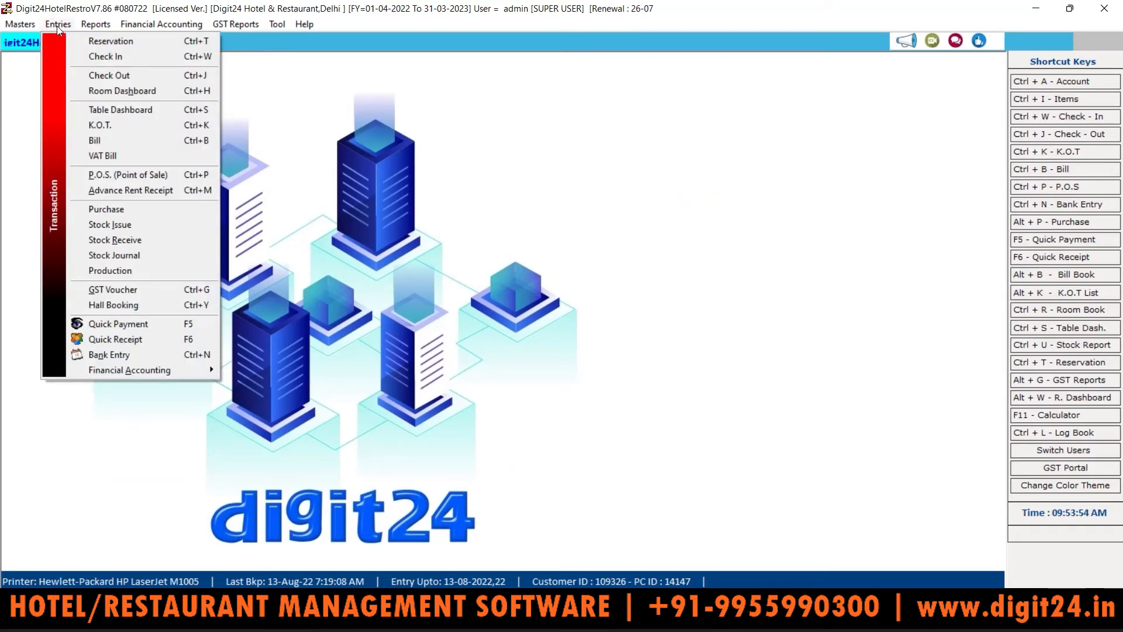
{"action": "left_click", "coordinate": [136, 41]}
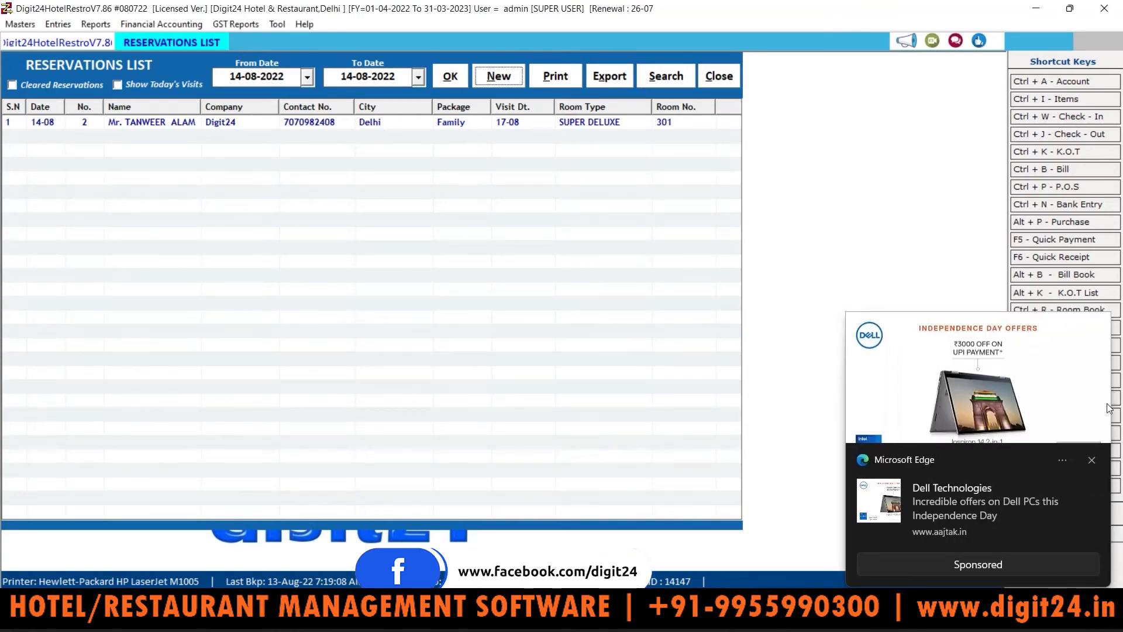
{"action": "left_click", "coordinate": [1091, 460]}
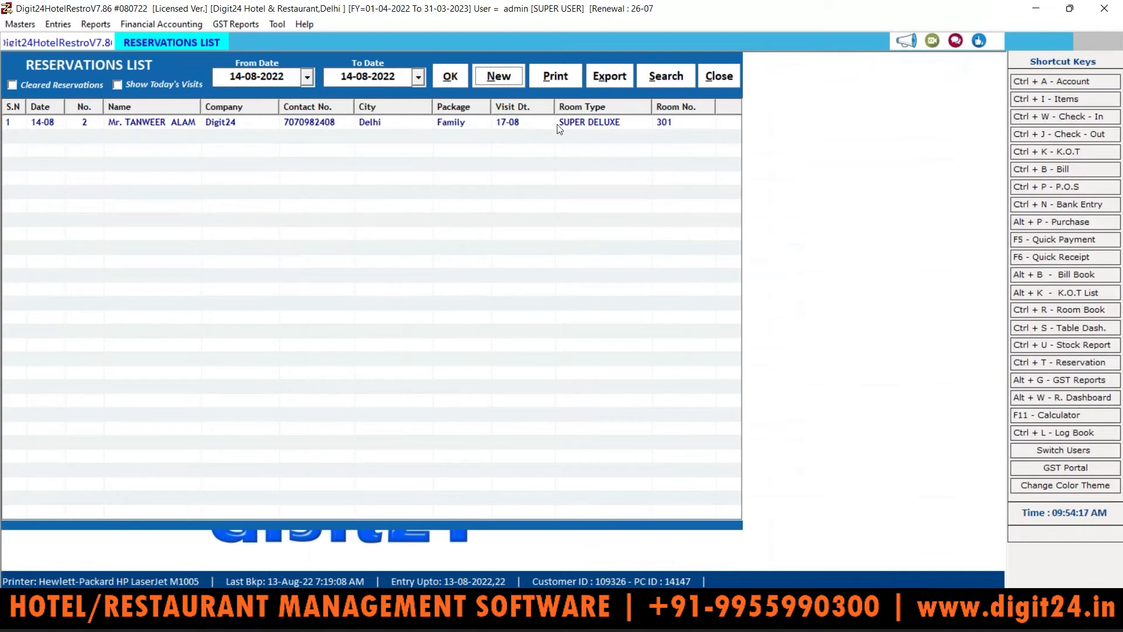
{"action": "left_click", "coordinate": [665, 130]}
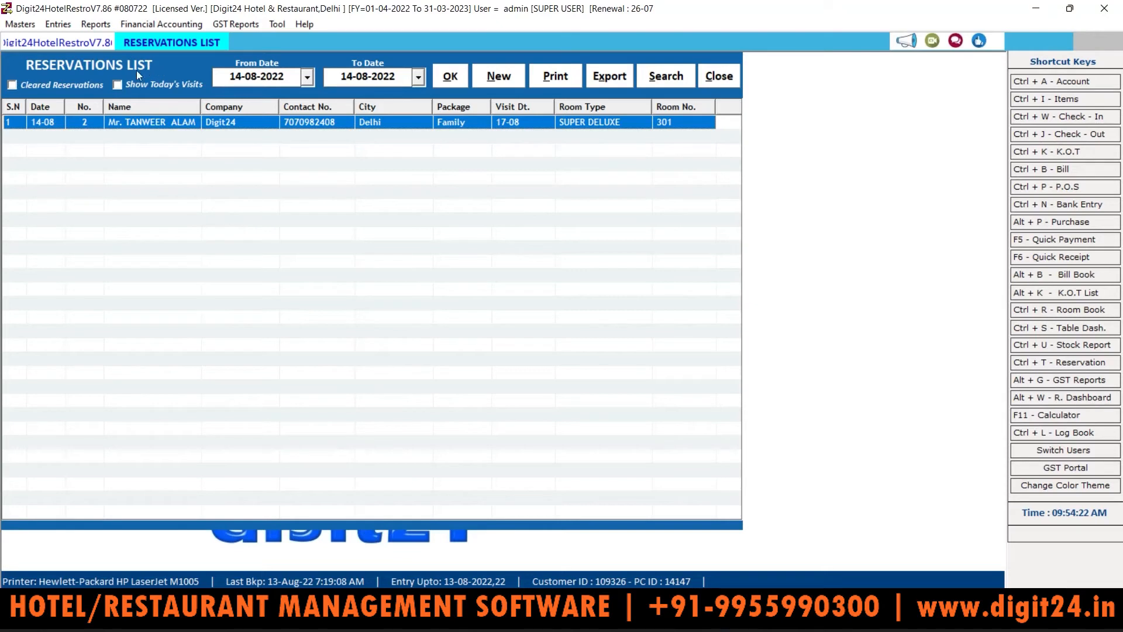
{"action": "left_click", "coordinate": [15, 86]}
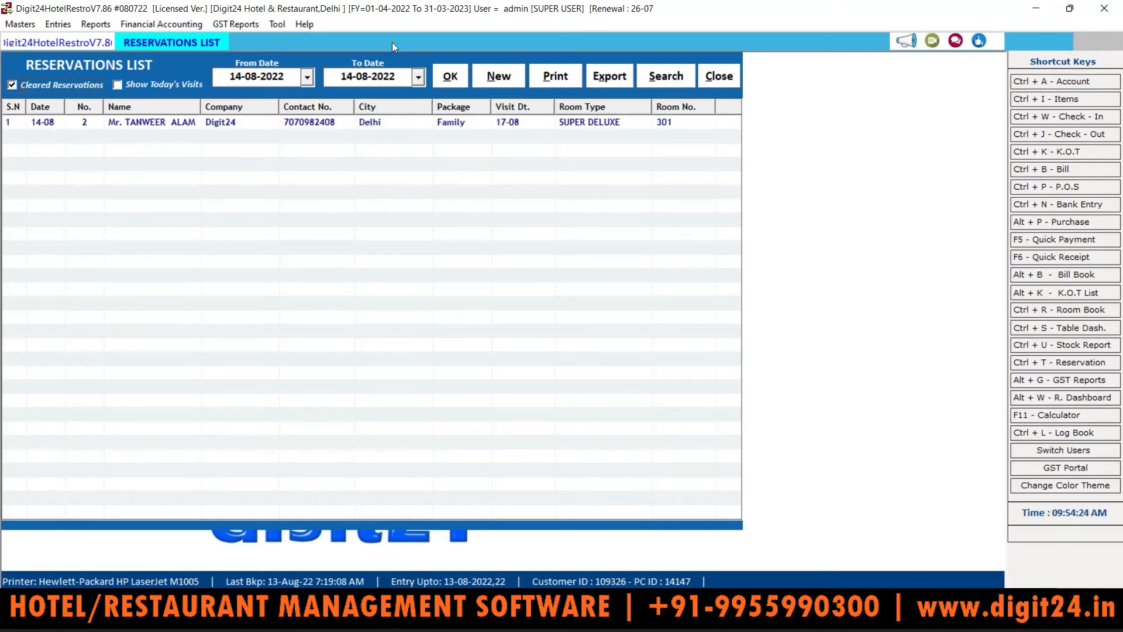
{"action": "left_click", "coordinate": [449, 75]}
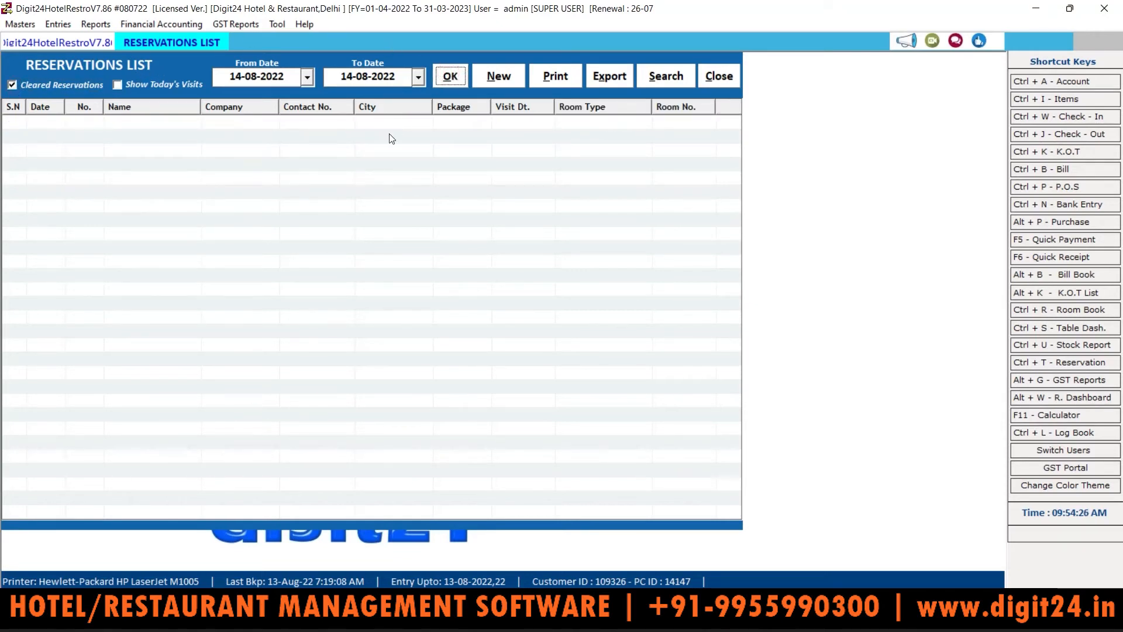
{"action": "left_click", "coordinate": [13, 84]}
{"action": "left_click", "coordinate": [465, 74]}
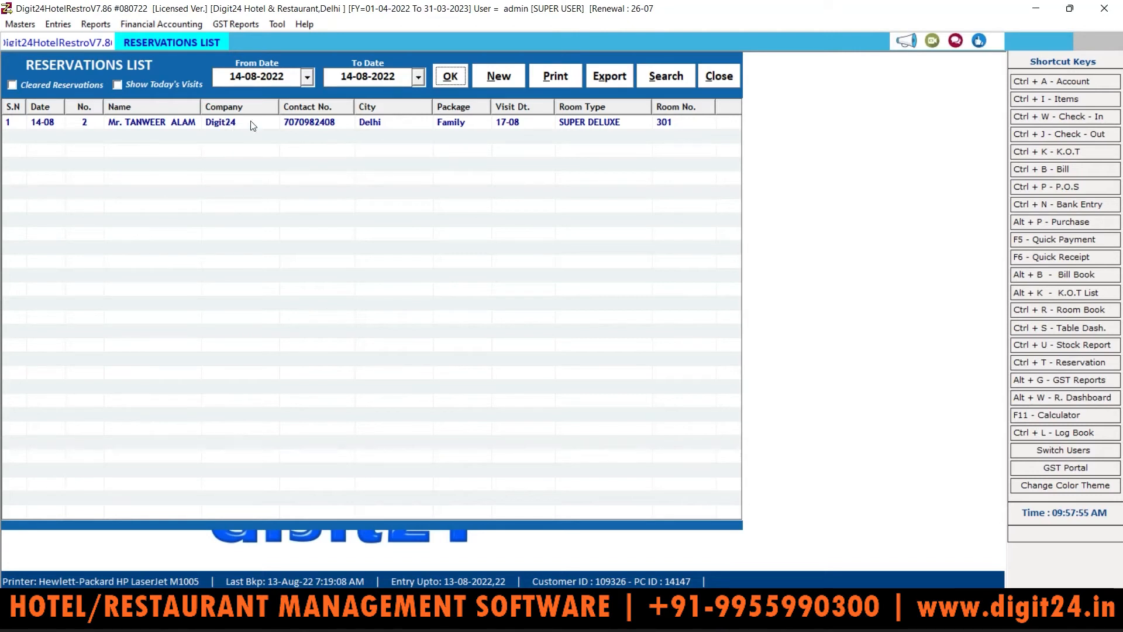
{"action": "left_click", "coordinate": [148, 121]}
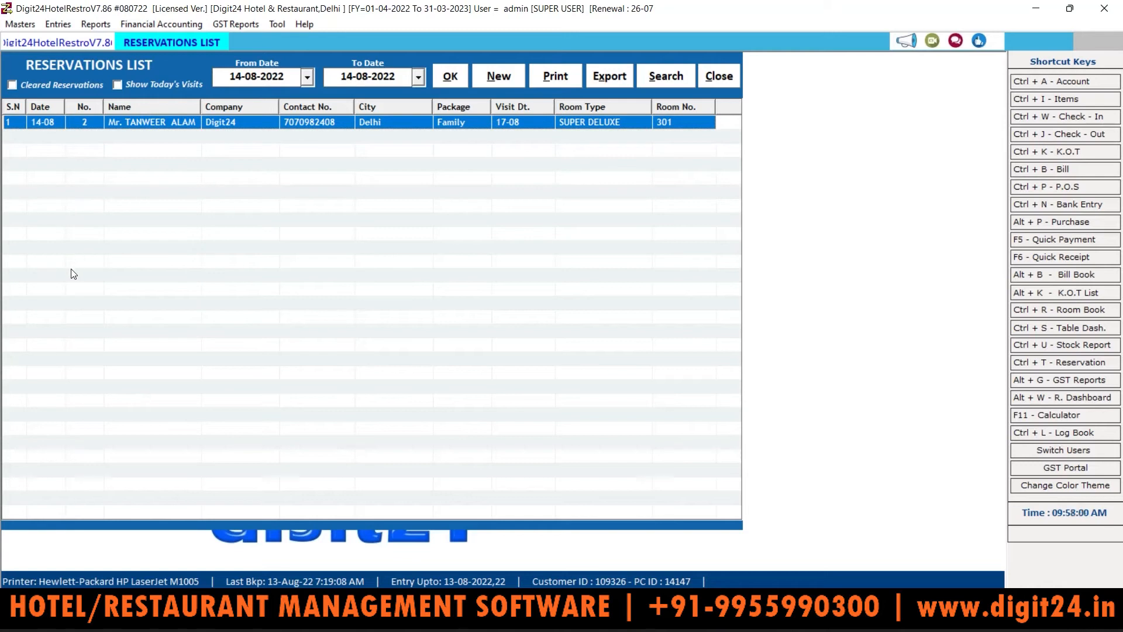
{"action": "left_click", "coordinate": [306, 78]}
Step: Widen the Reservations List to start 01-04-2022, revealing room 210's booking, then close it
{"action": "left_click", "coordinate": [351, 57]}
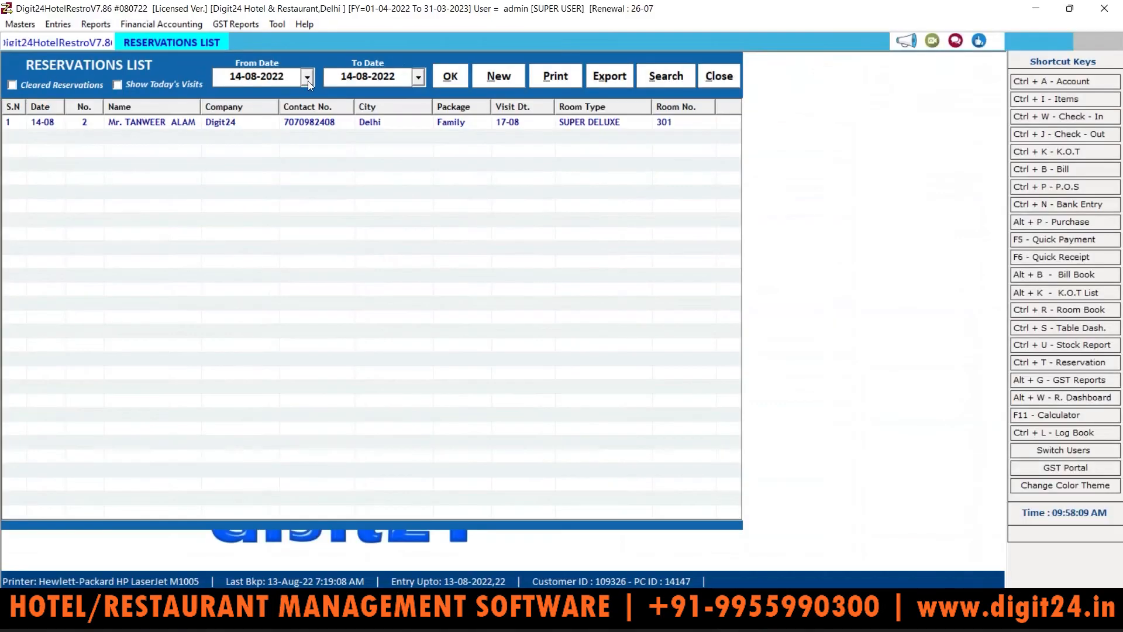
{"action": "left_click", "coordinate": [304, 75]}
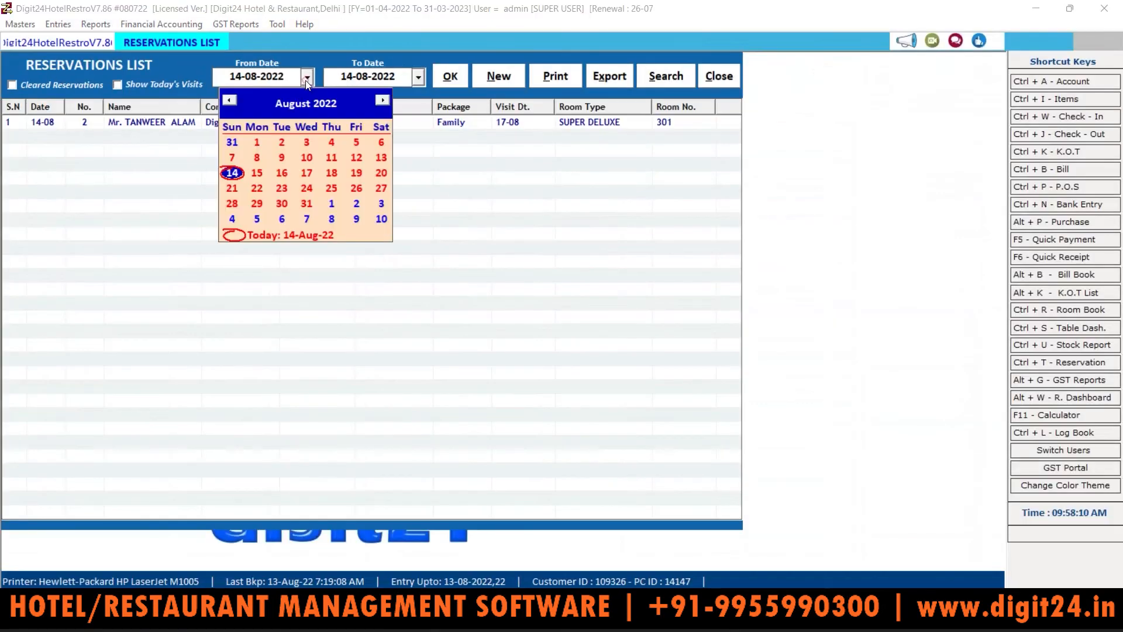
{"action": "left_click", "coordinate": [229, 101]}
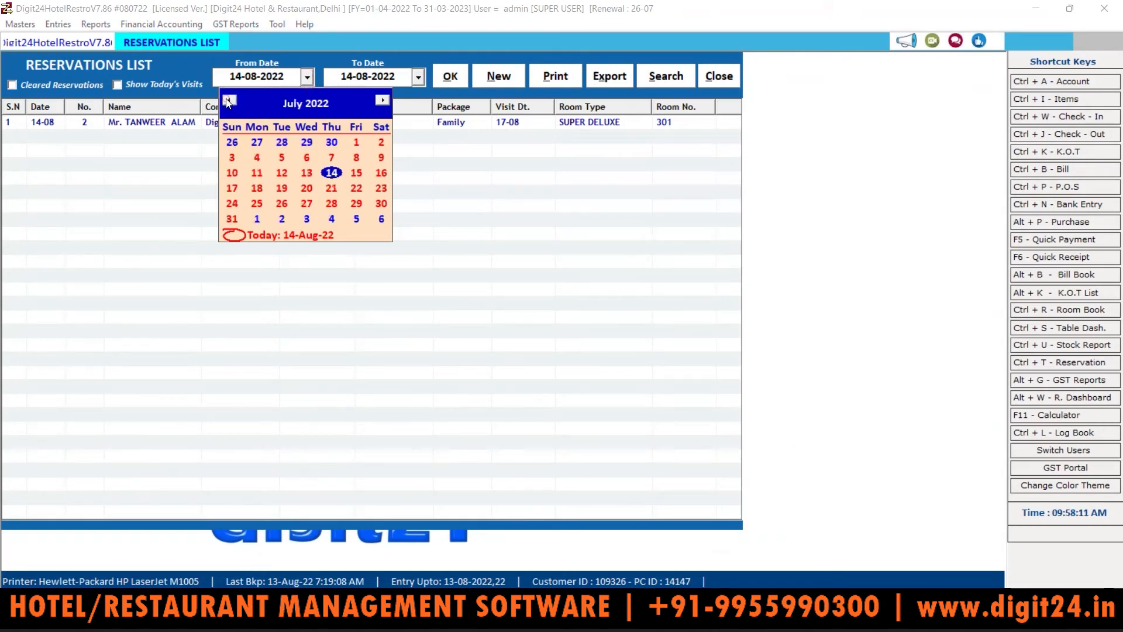
{"action": "left_click", "coordinate": [229, 100]}
{"action": "left_click", "coordinate": [229, 100]}
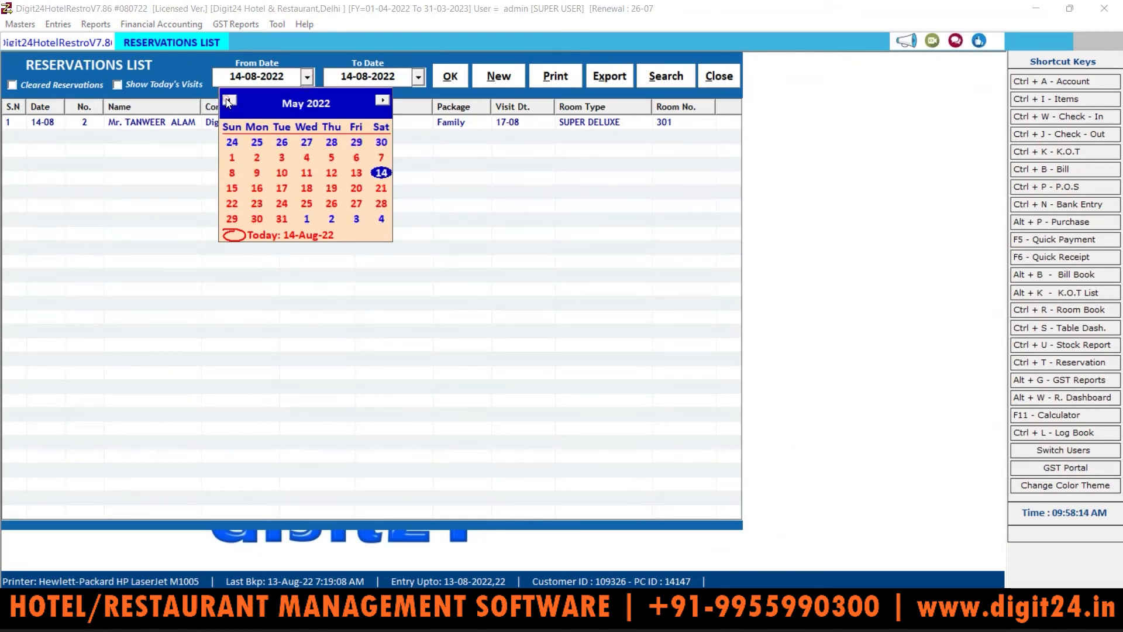
{"action": "left_click", "coordinate": [229, 100]}
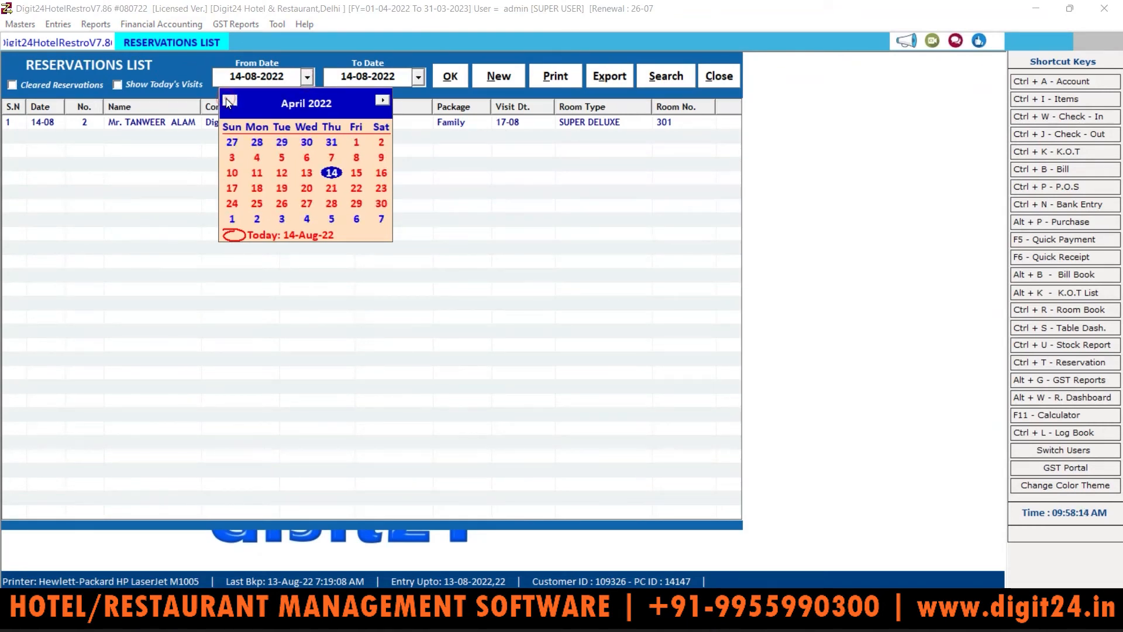
{"action": "left_click", "coordinate": [356, 143]}
{"action": "left_click", "coordinate": [444, 82]}
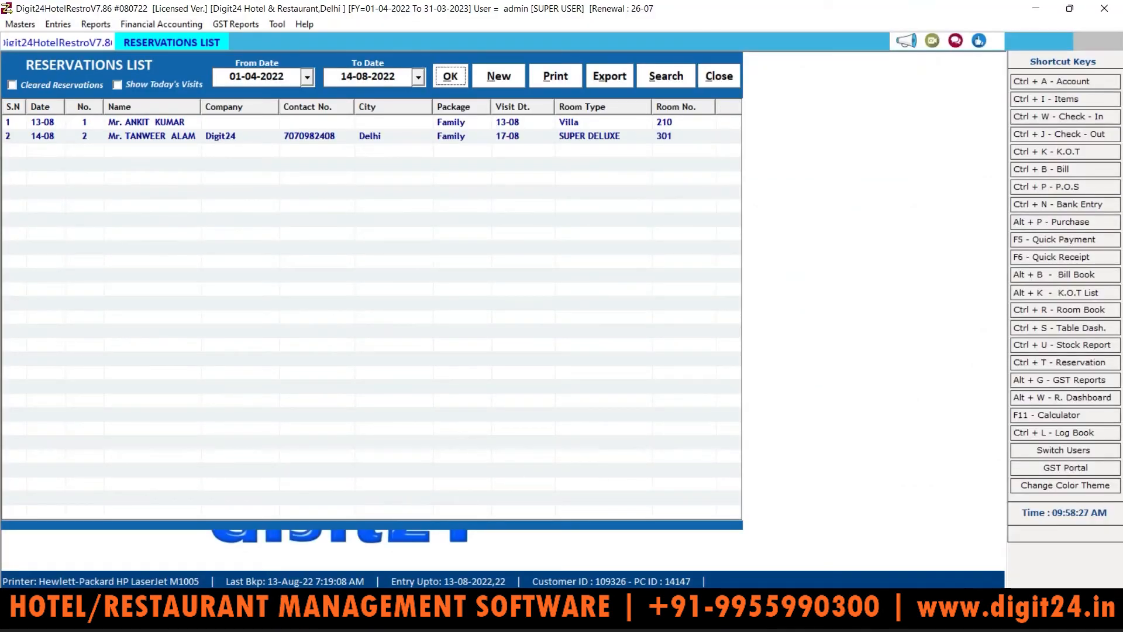
{"action": "left_click", "coordinate": [720, 77]}
{"action": "left_click", "coordinate": [56, 30]}
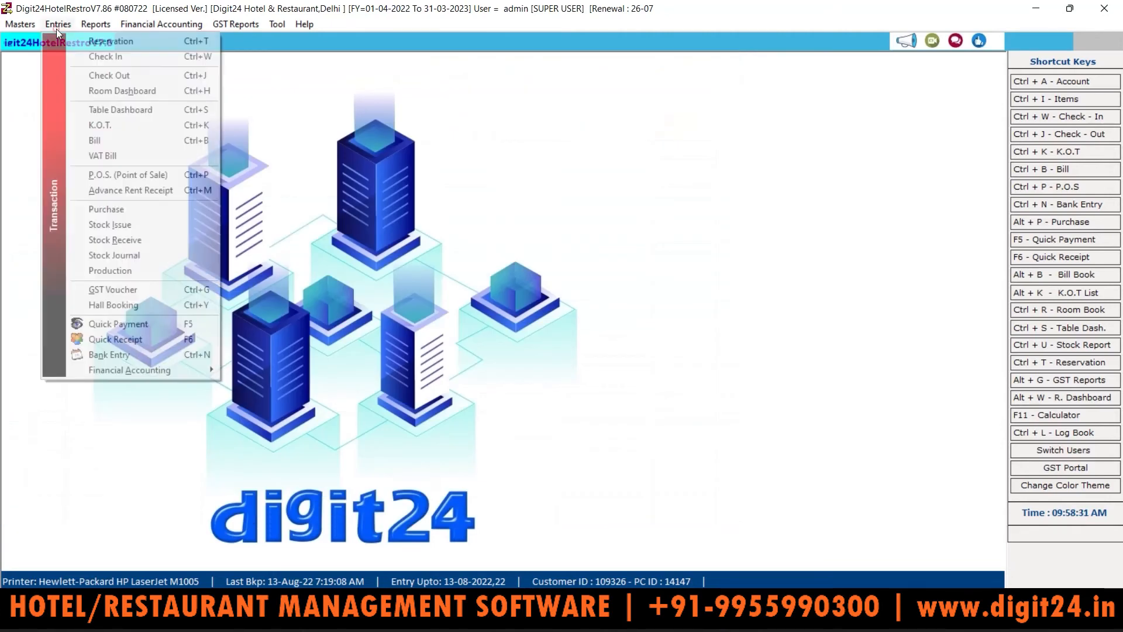
Step: Open the room dashboard, check 16–20 August, then settle on 14-08-2022
{"action": "left_click", "coordinate": [119, 91]}
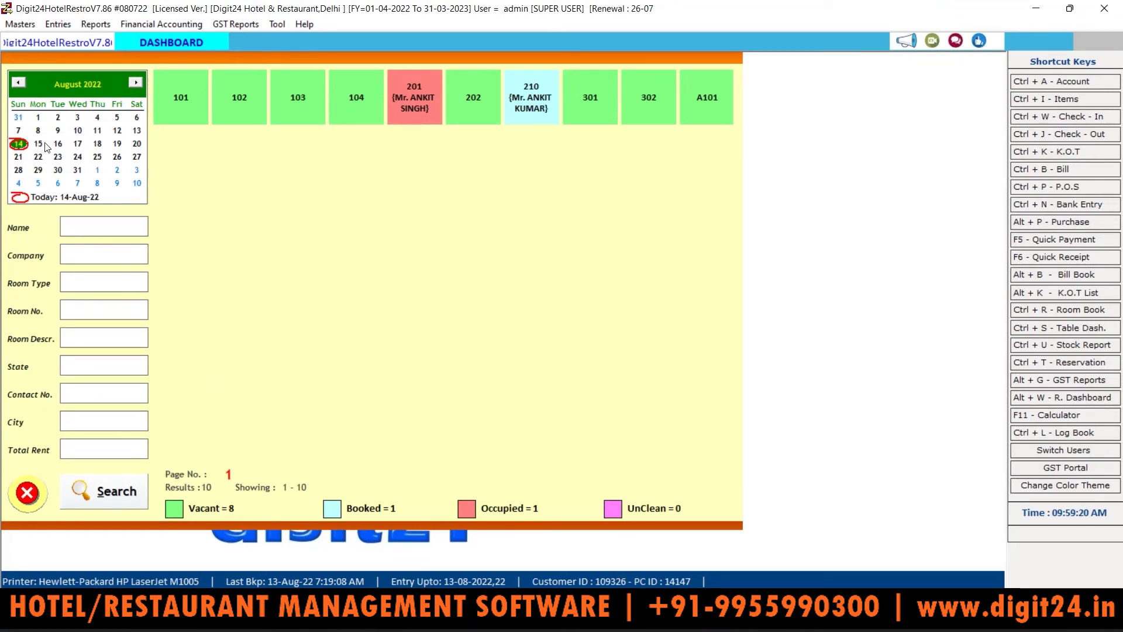
{"action": "left_click", "coordinate": [78, 144]}
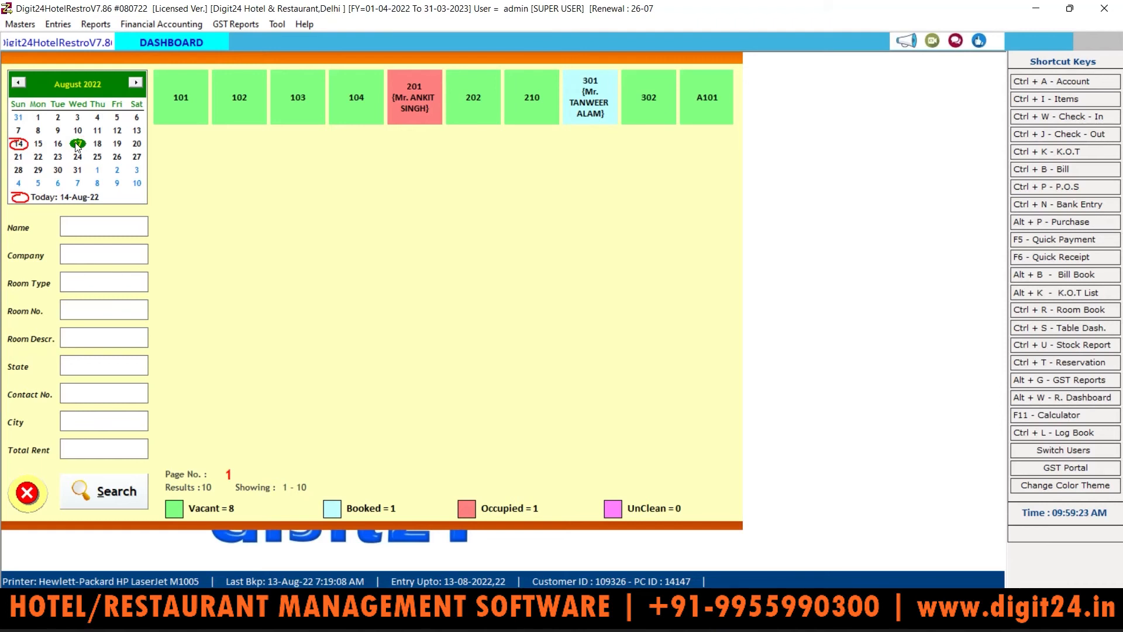
{"action": "left_click", "coordinate": [57, 144]}
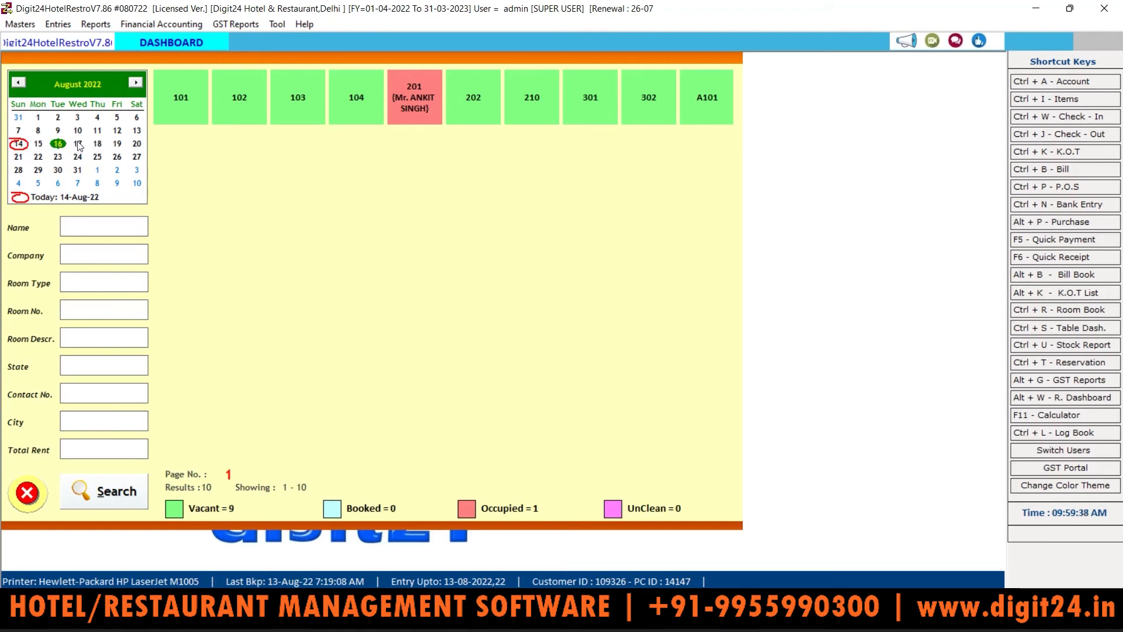
{"action": "left_click", "coordinate": [78, 143]}
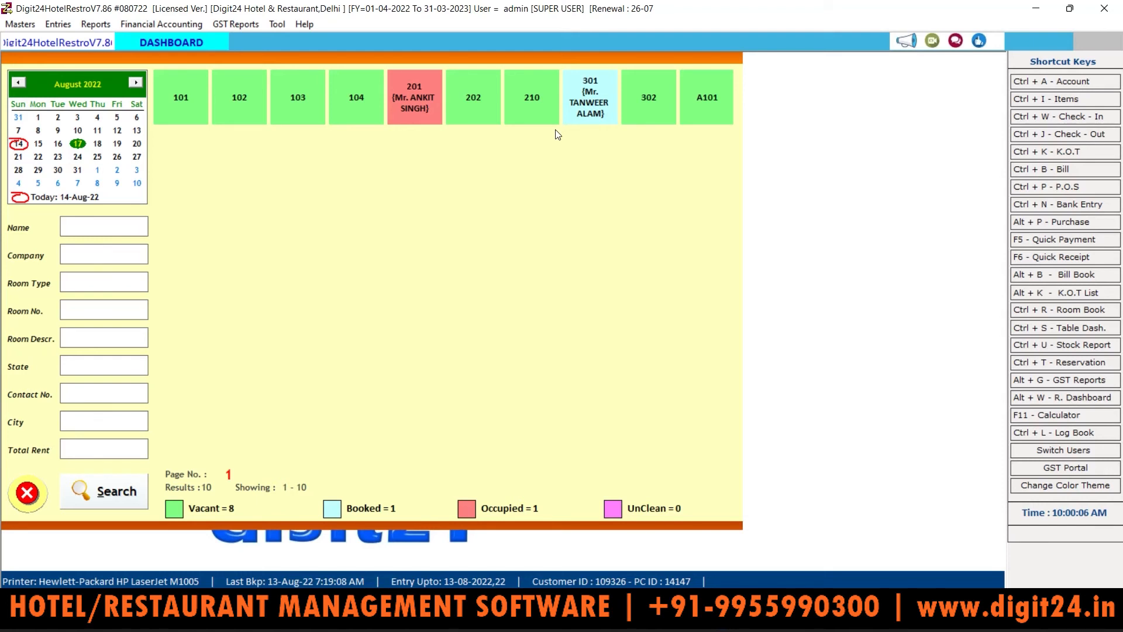
{"action": "left_click", "coordinate": [98, 144]}
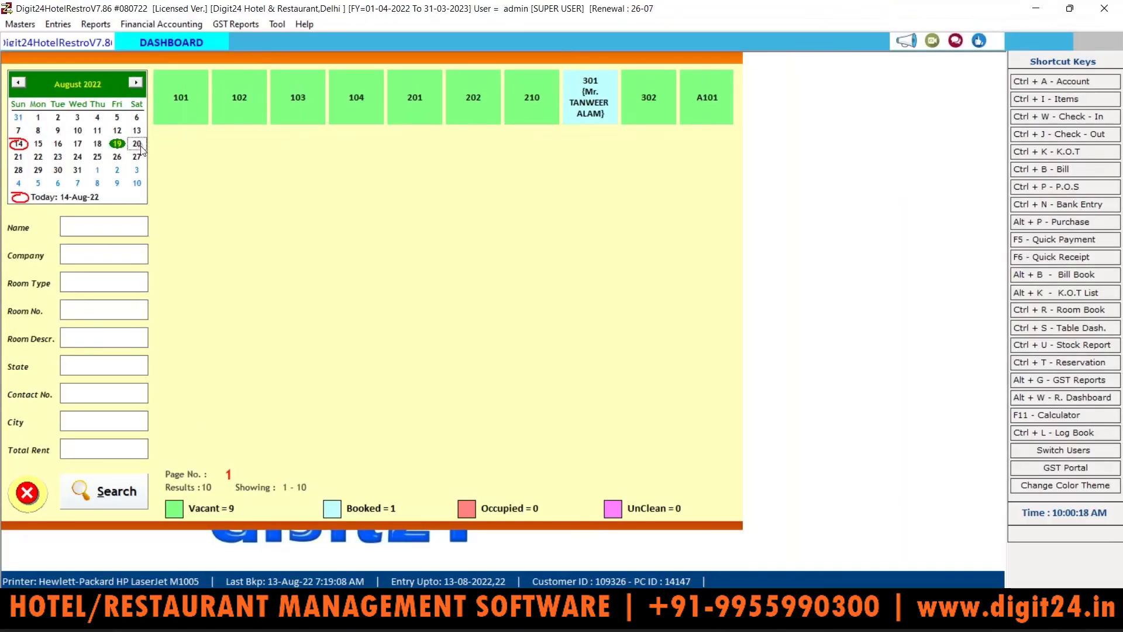
{"action": "left_click", "coordinate": [141, 148]}
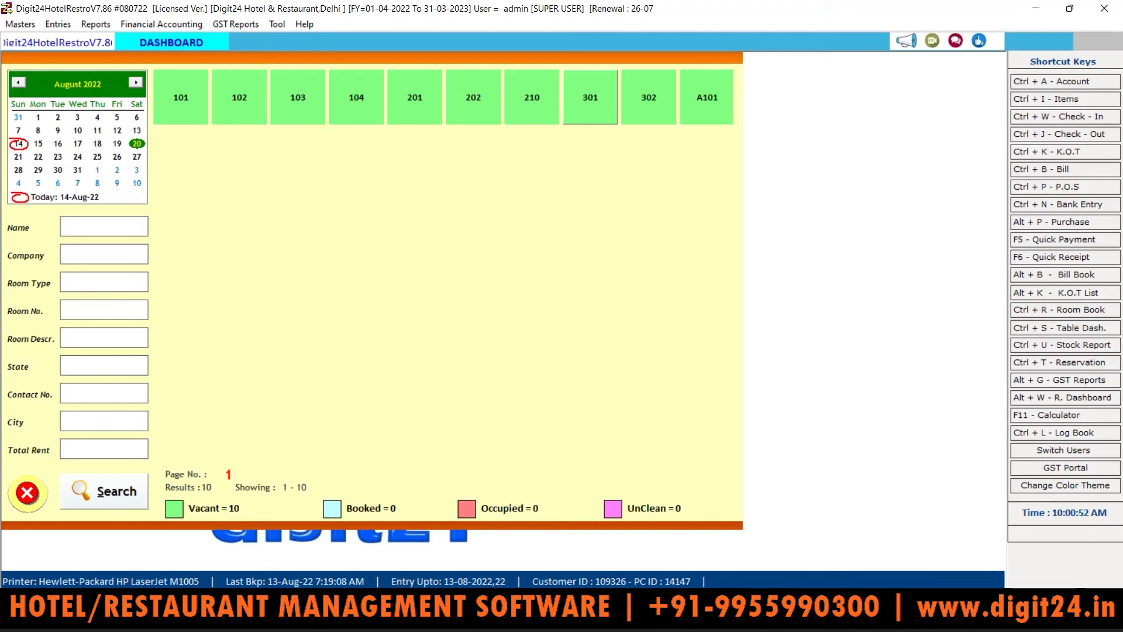
{"action": "left_click", "coordinate": [18, 144]}
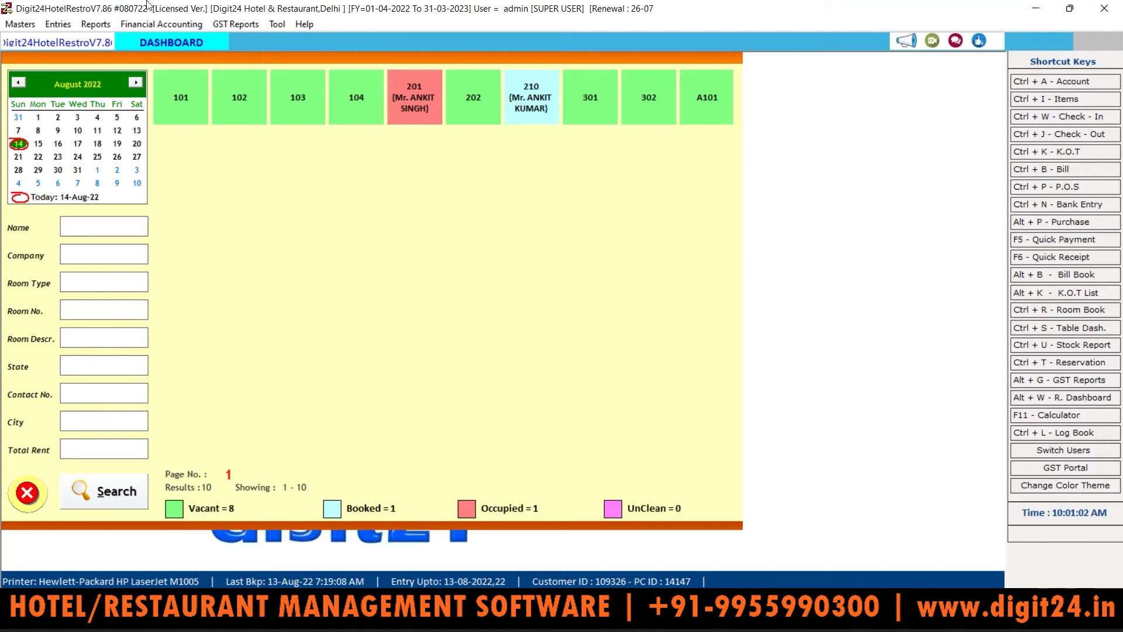
Step: Open the Table Dashboard from Entries and select table 102 with its 225.00 bill
{"action": "left_click", "coordinate": [57, 25]}
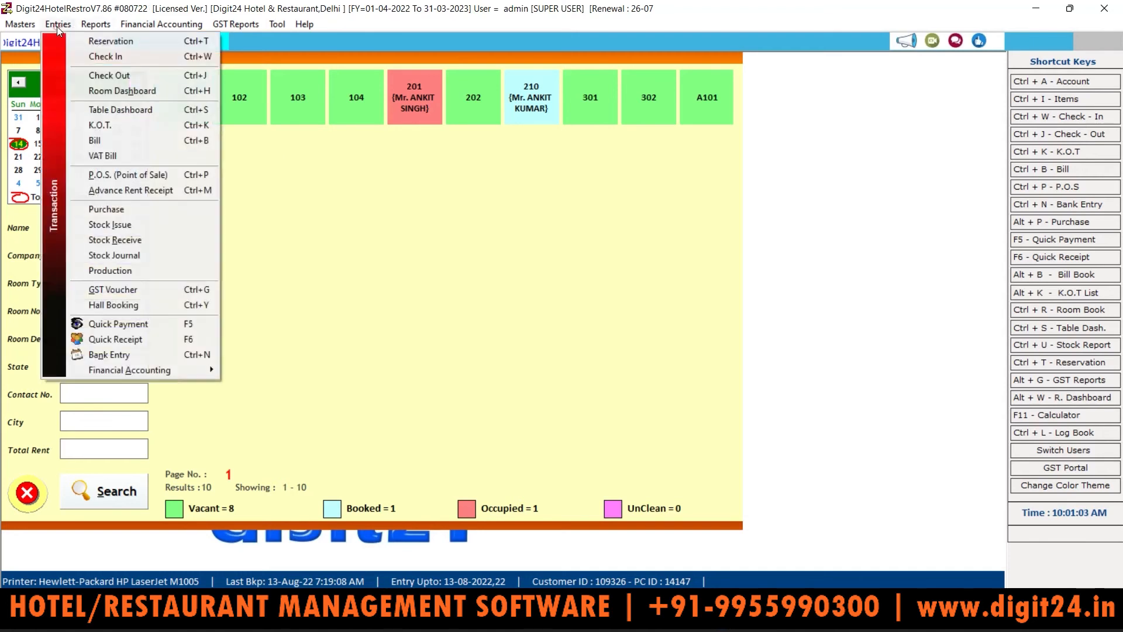
{"action": "left_click", "coordinate": [97, 110]}
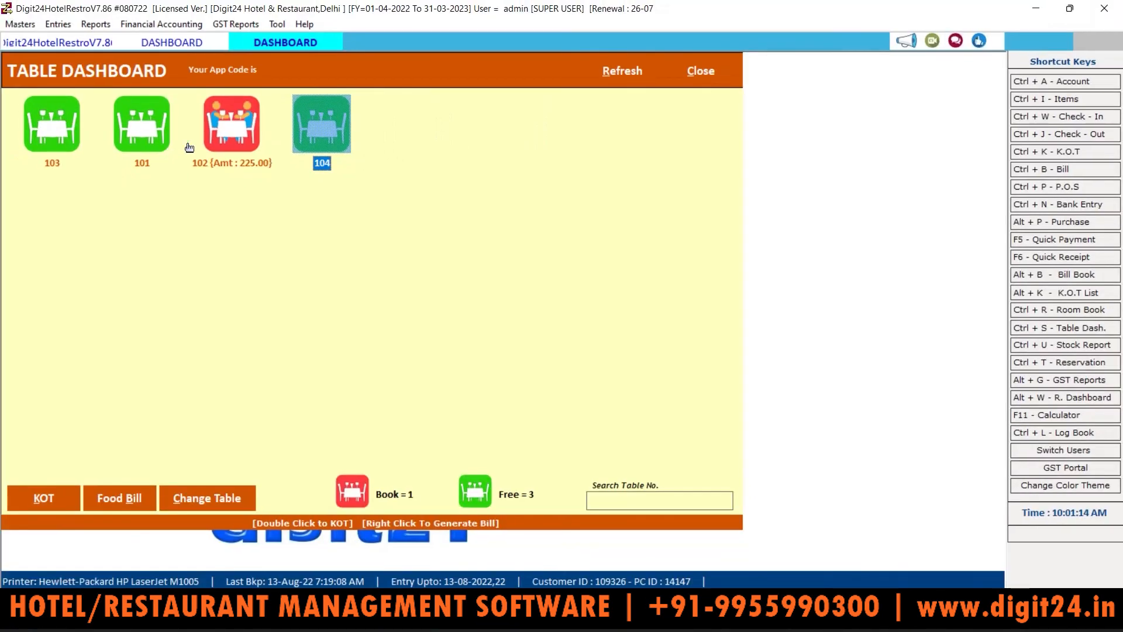
{"action": "left_click", "coordinate": [247, 137]}
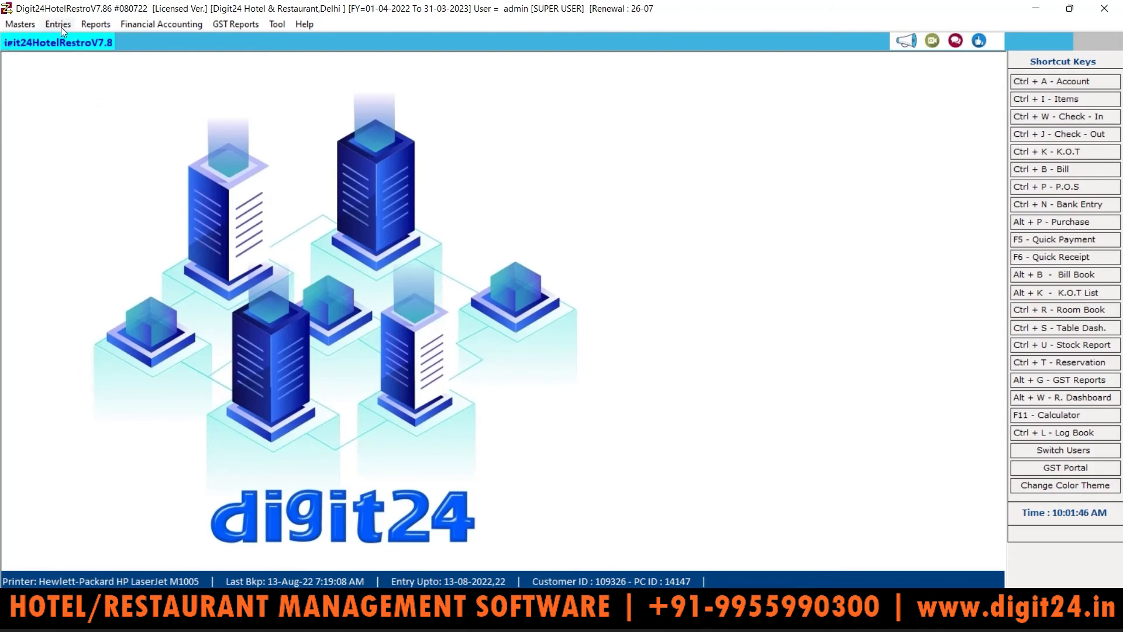
Step: Open the Check In Walk-In List and start a new entry dated 14-08-2022
{"action": "left_click", "coordinate": [60, 26]}
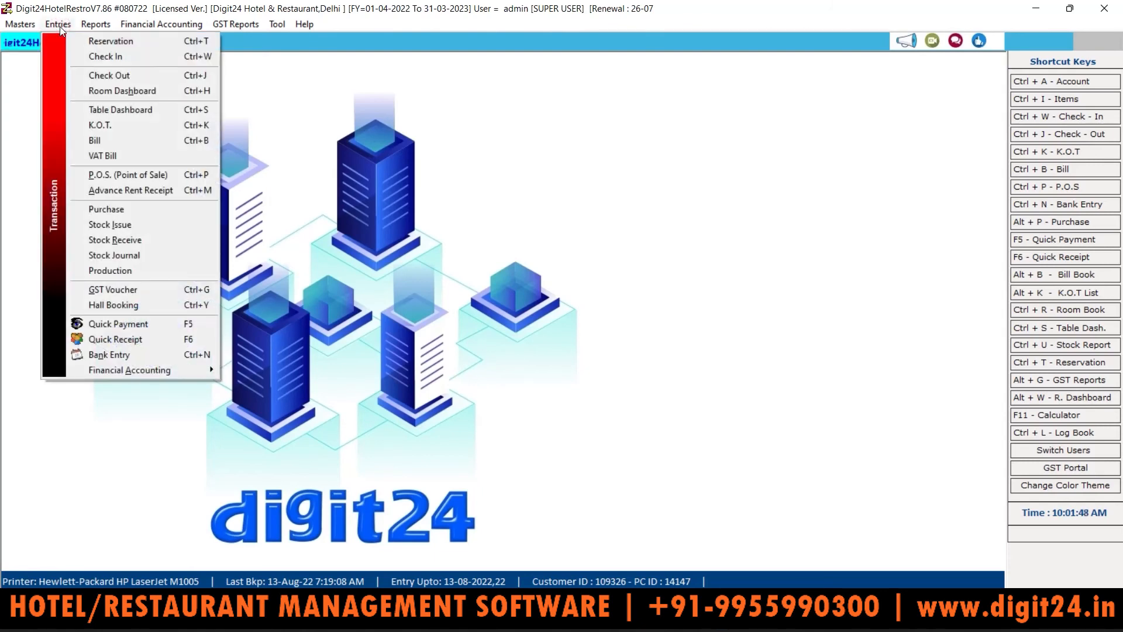
{"action": "left_click", "coordinate": [94, 56]}
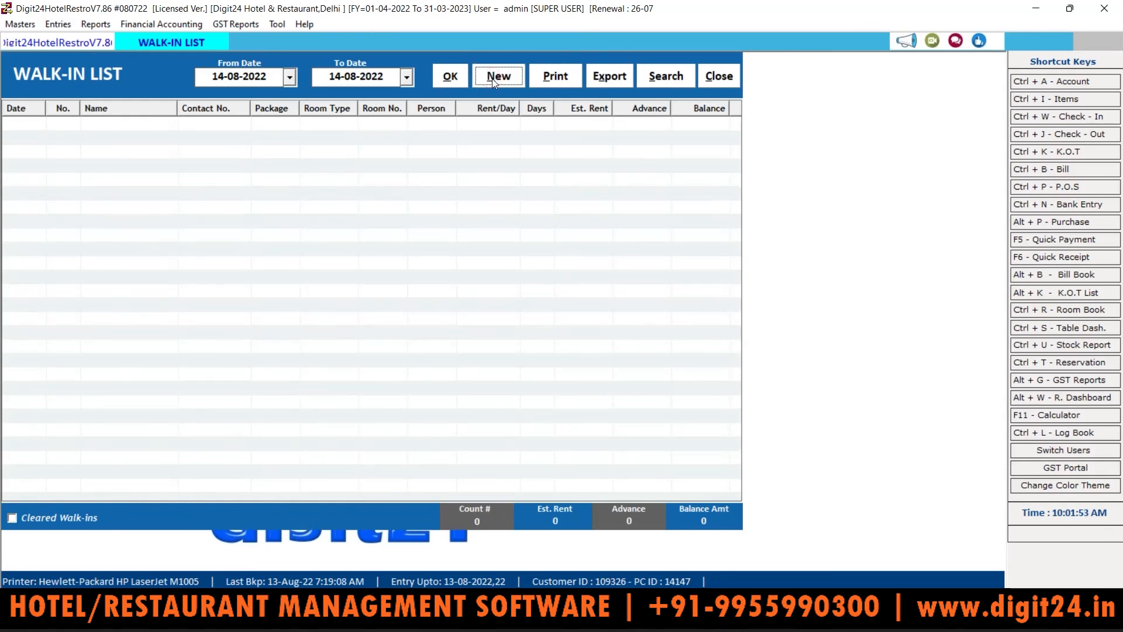
{"action": "left_click", "coordinate": [492, 78]}
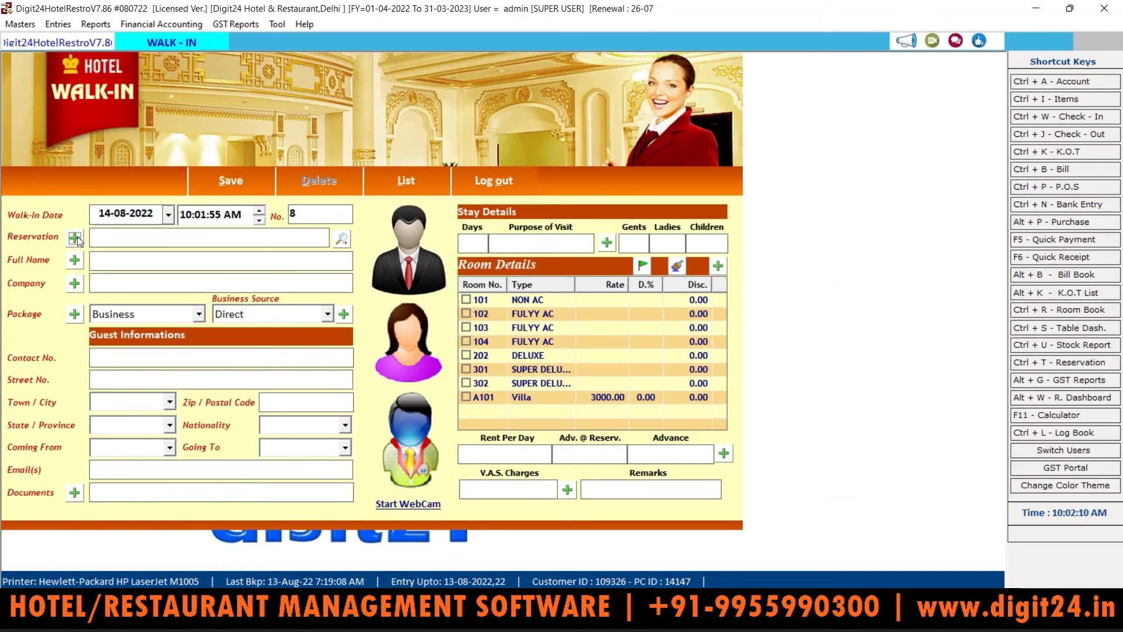
Step: Fill the walk-in from the guest's Delhi record (Digit24, Business package, Adhar Card) and list their reservations
{"action": "left_click", "coordinate": [344, 240]}
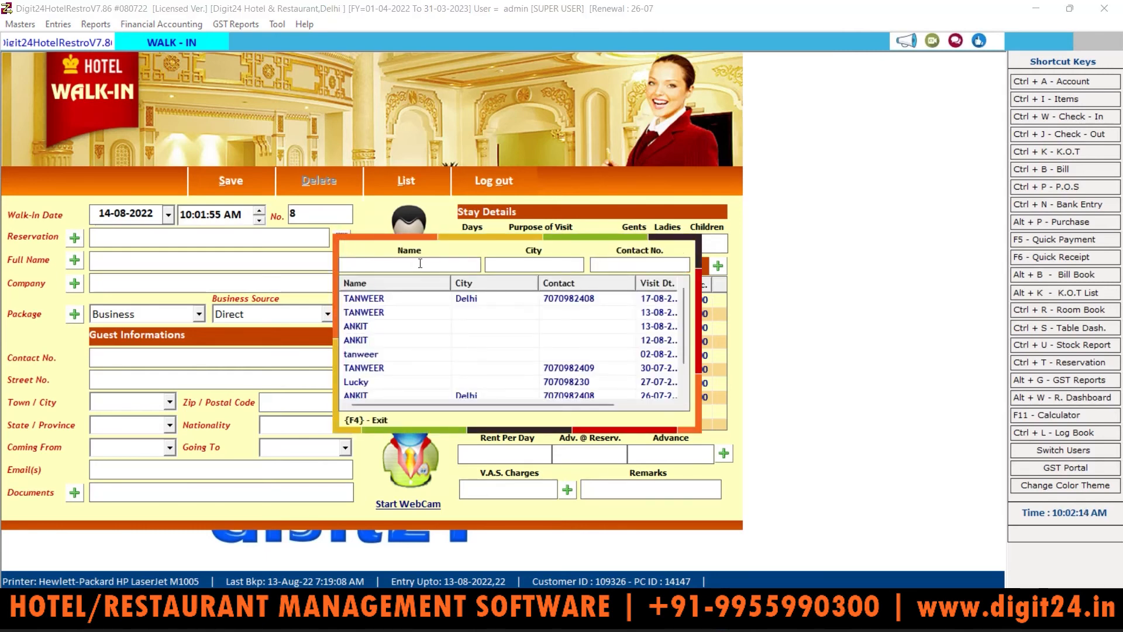
{"action": "left_click", "coordinate": [379, 300]}
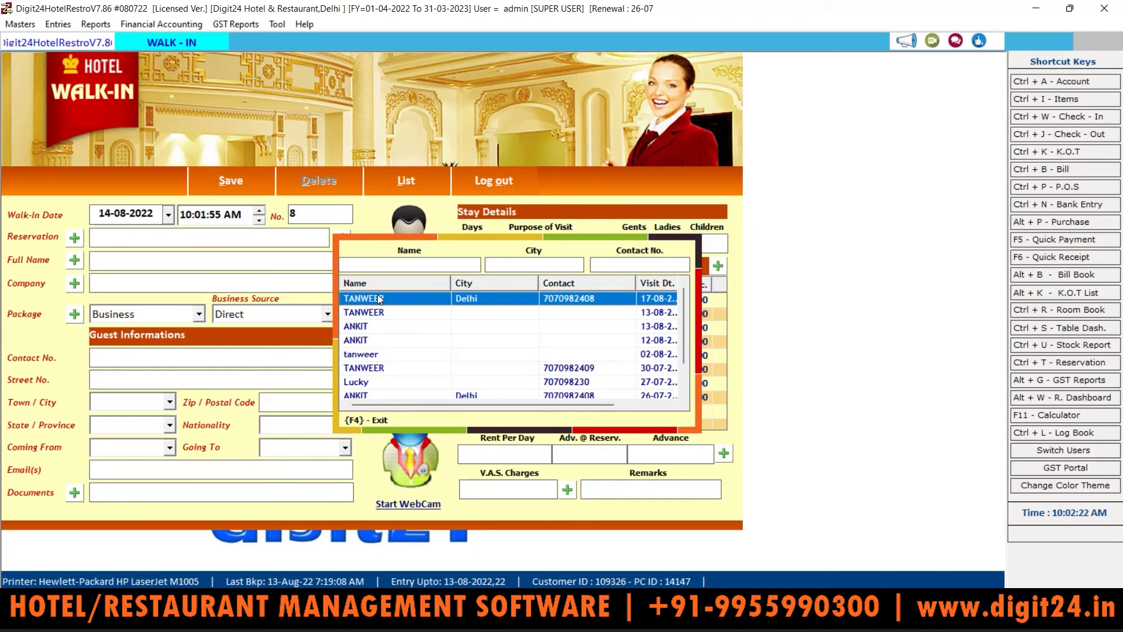
{"action": "double_click", "coordinate": [425, 303]}
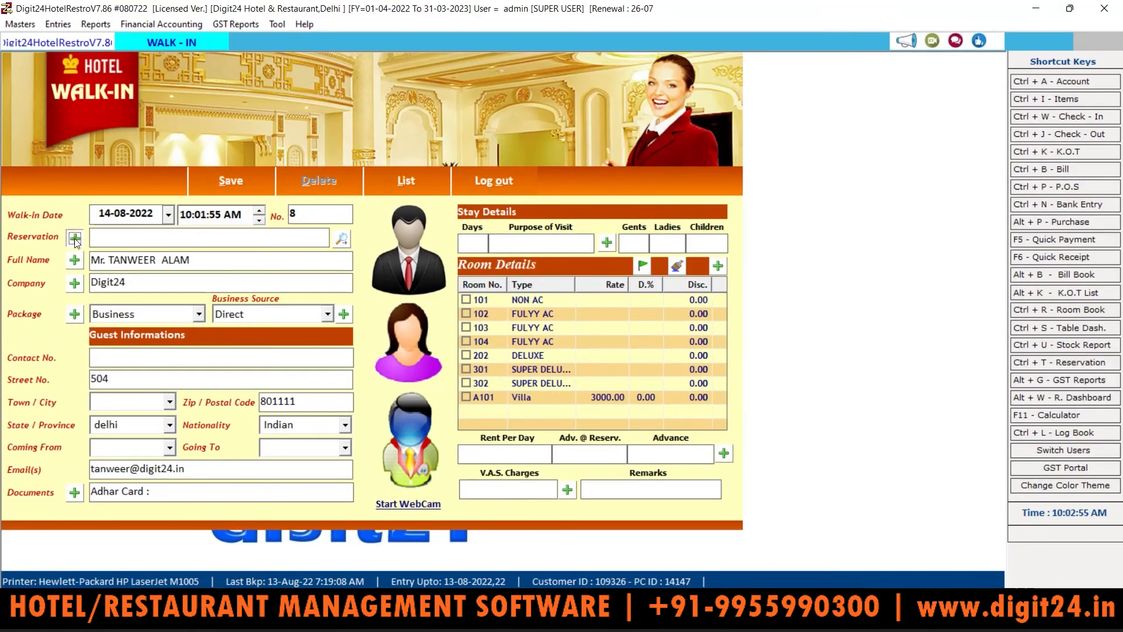
{"action": "left_click", "coordinate": [74, 238]}
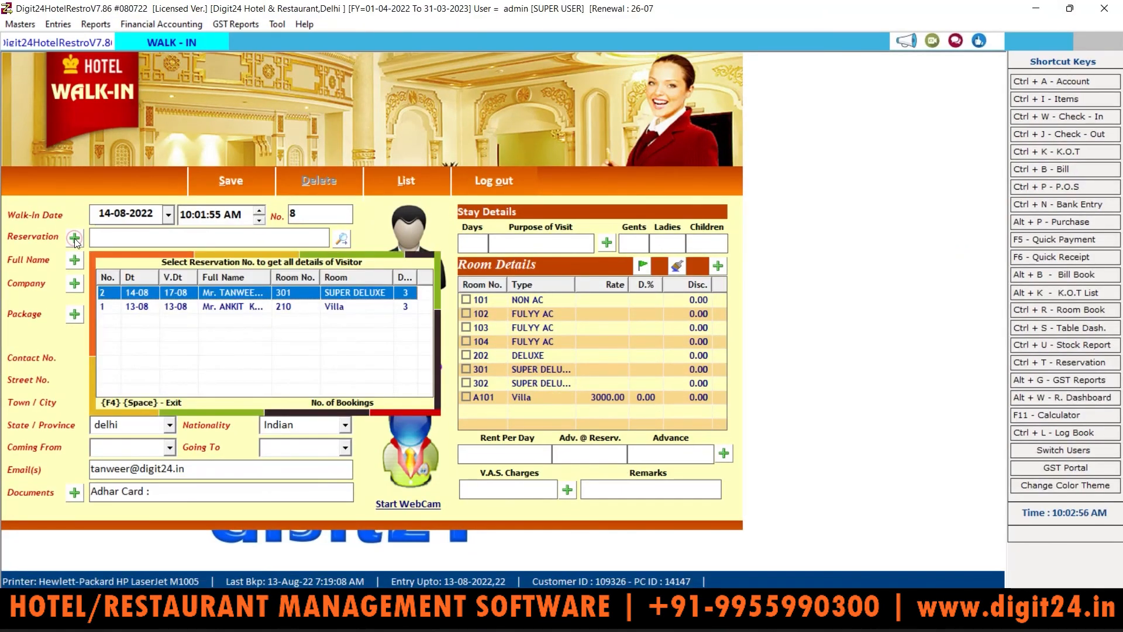
Step: Load the room 301 reservation (8000 per day, 1000 advance) into the walk-in form, then close it
{"action": "left_click", "coordinate": [132, 313]}
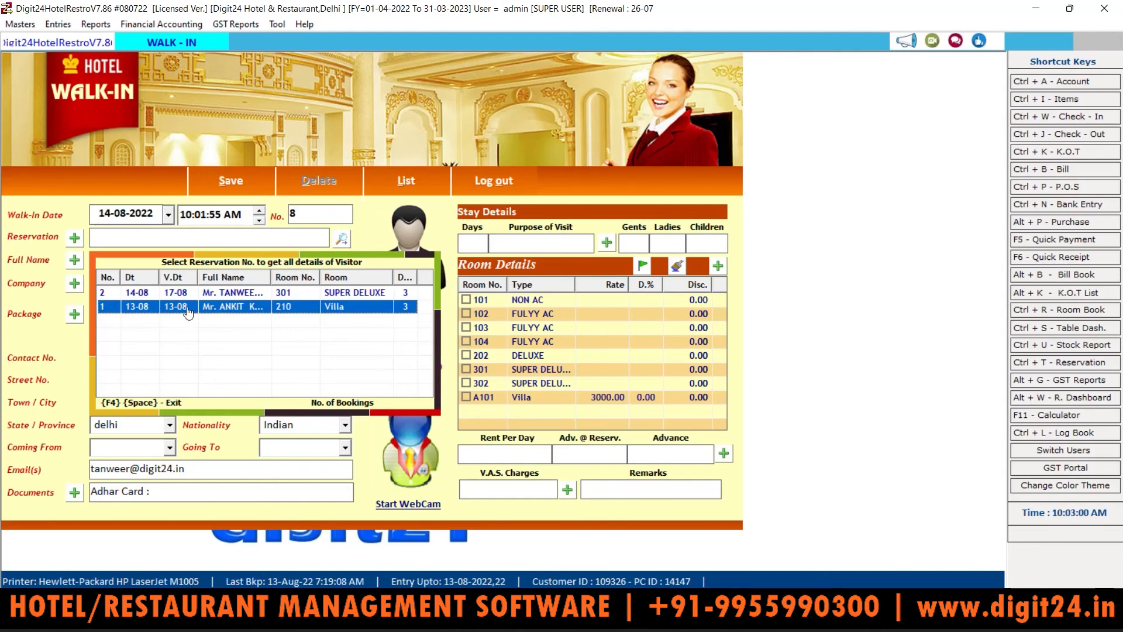
{"action": "left_click", "coordinate": [253, 297]}
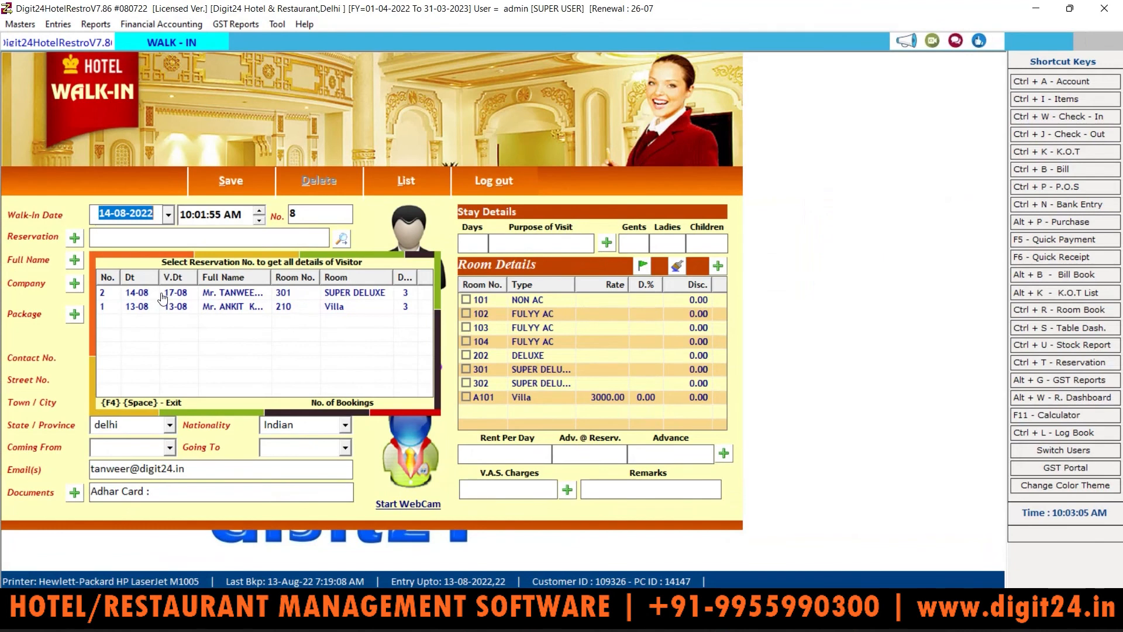
{"action": "left_click", "coordinate": [162, 295]}
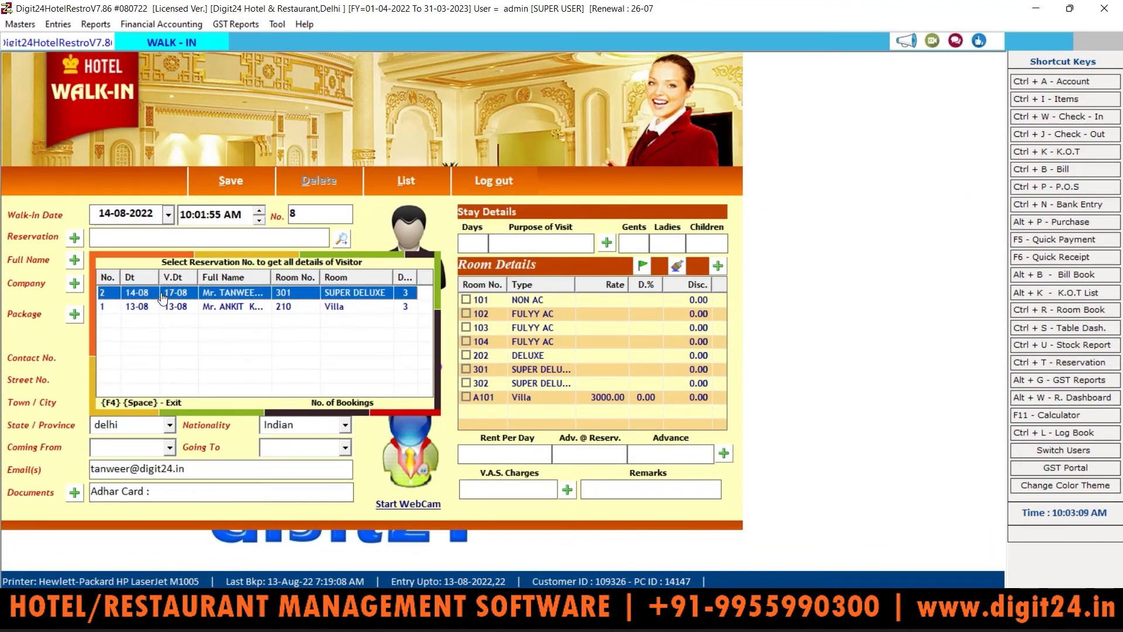
{"action": "double_click", "coordinate": [288, 296]}
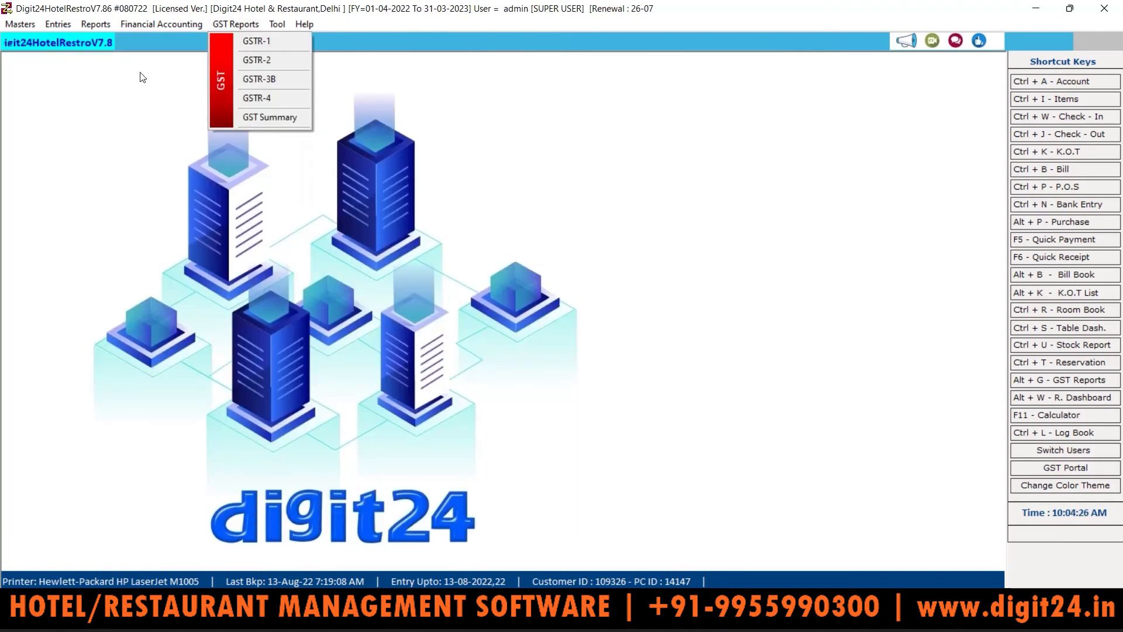
{"action": "left_click", "coordinate": [133, 78]}
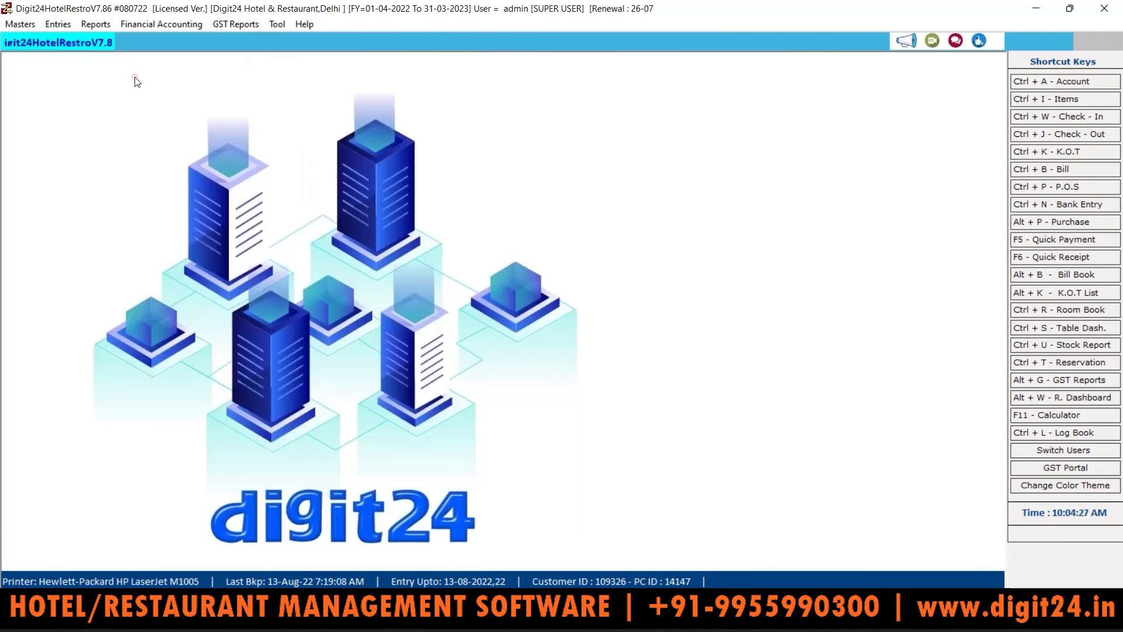
Step: Verify booking No. 2 for room 301 in the Reservations List, browse the report menus, then close it
{"action": "left_click", "coordinate": [58, 25]}
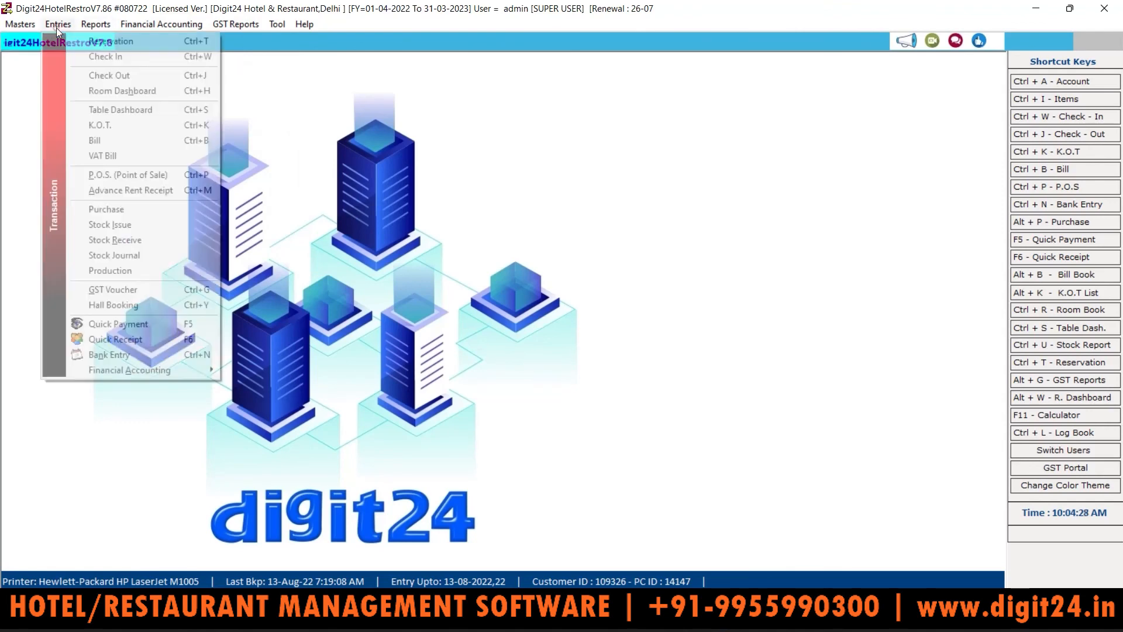
{"action": "left_click", "coordinate": [113, 41]}
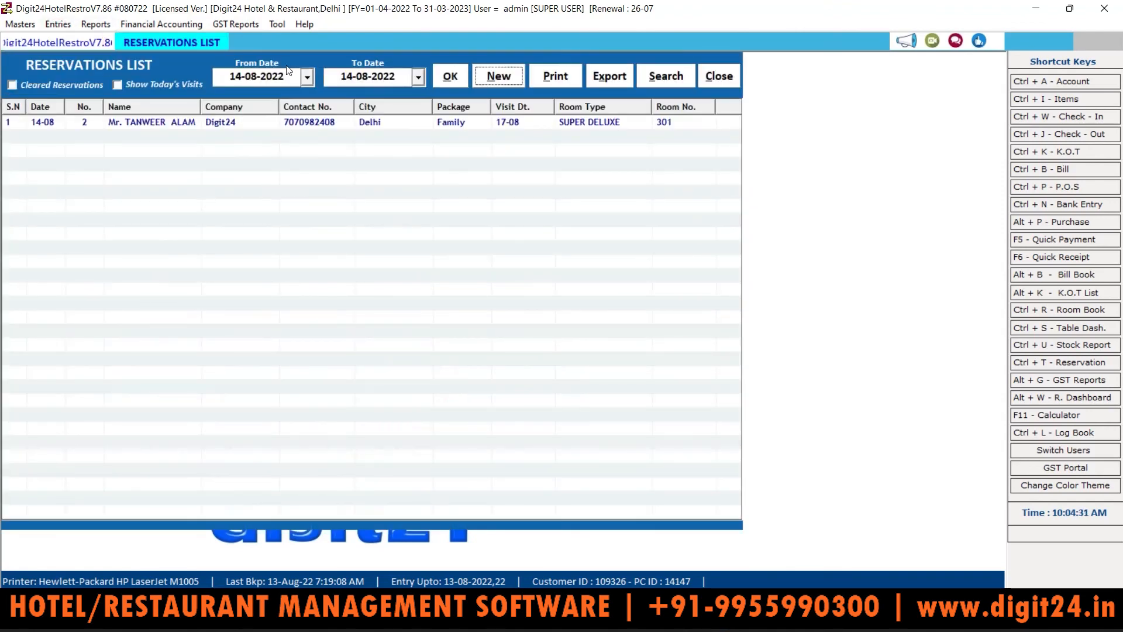
{"action": "left_click", "coordinate": [97, 26]}
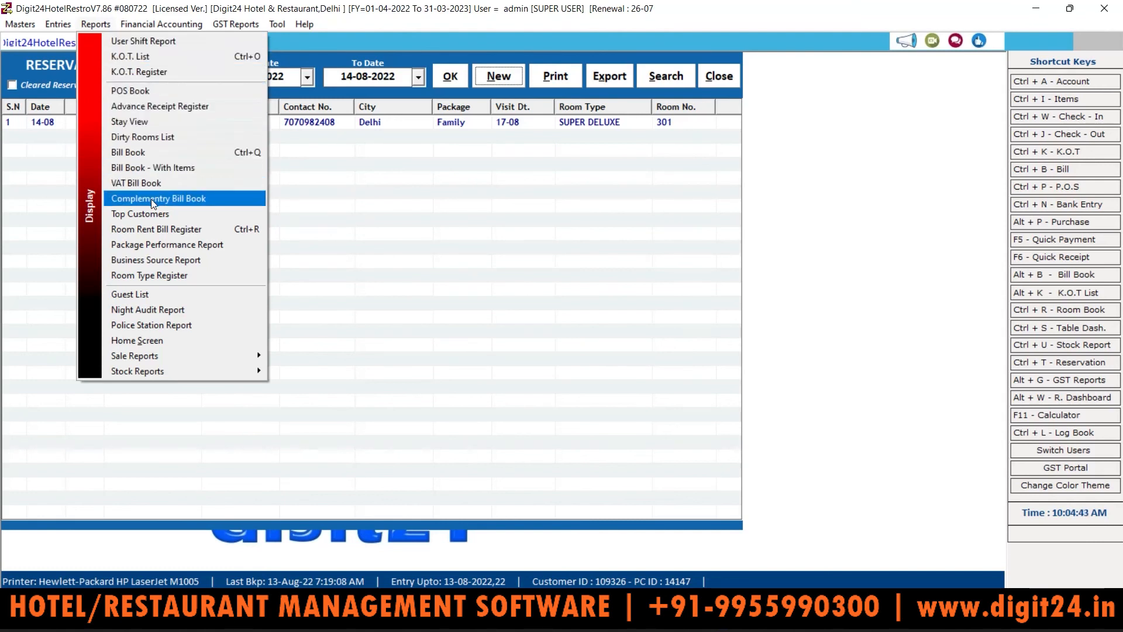
{"action": "key", "text": "Right"}
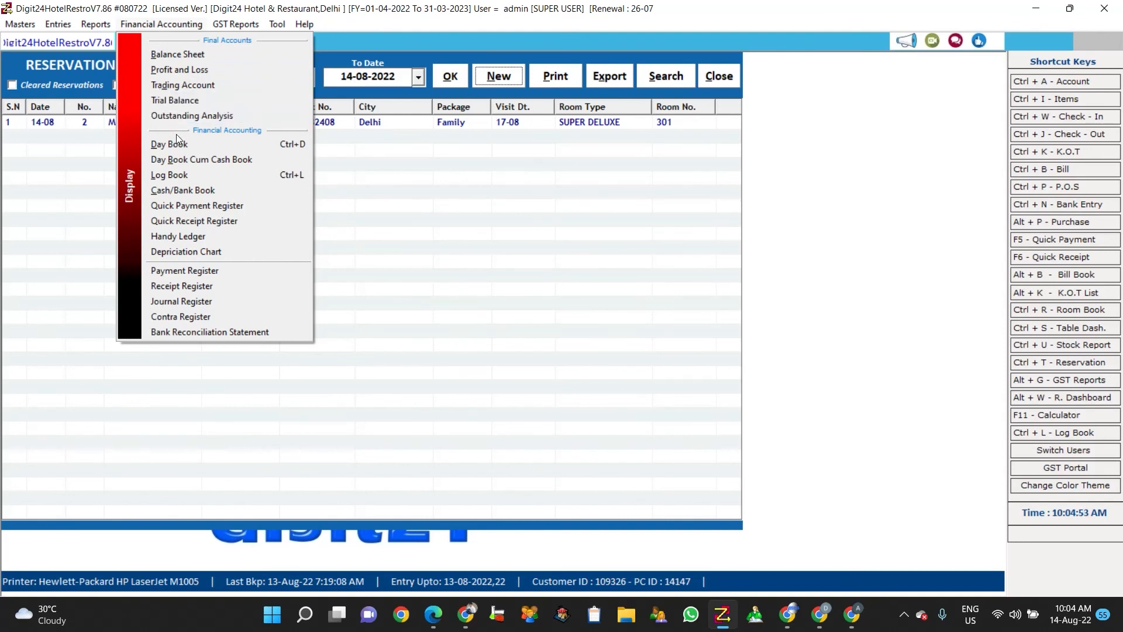
{"action": "left_click", "coordinate": [241, 30]}
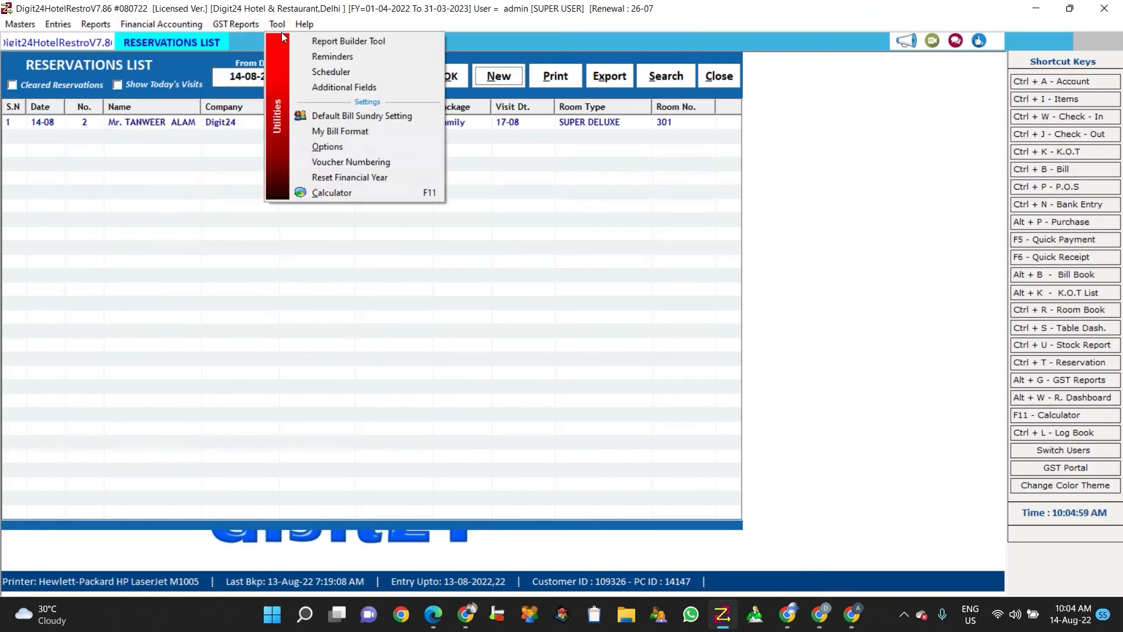
{"action": "left_click", "coordinate": [189, 183]}
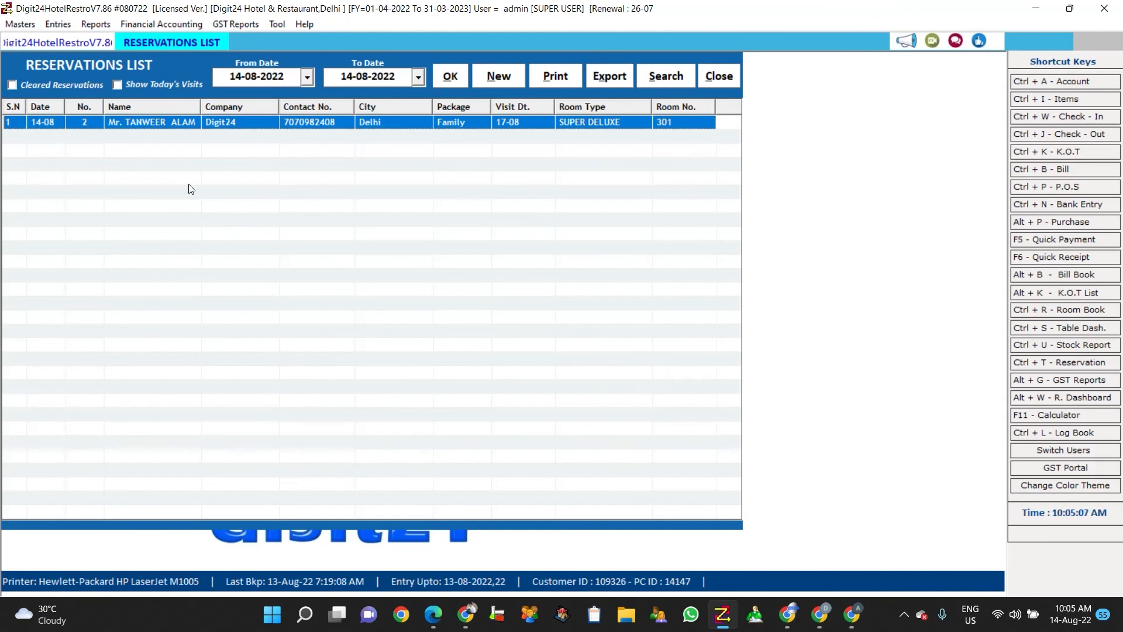
{"action": "left_click", "coordinate": [717, 76]}
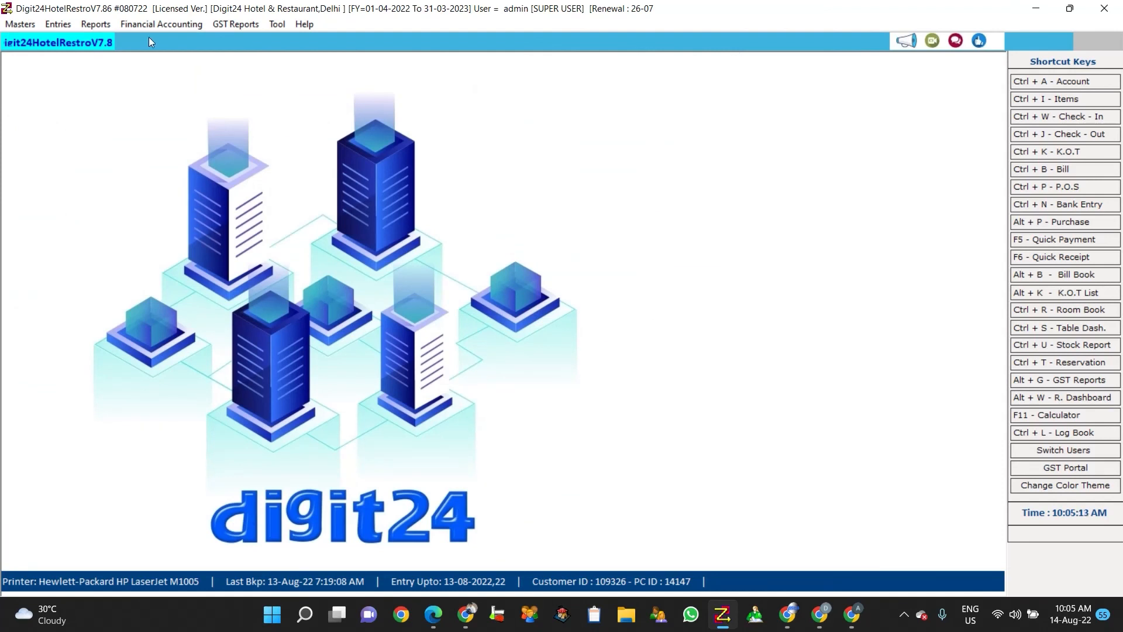
{"action": "left_click", "coordinate": [19, 26]}
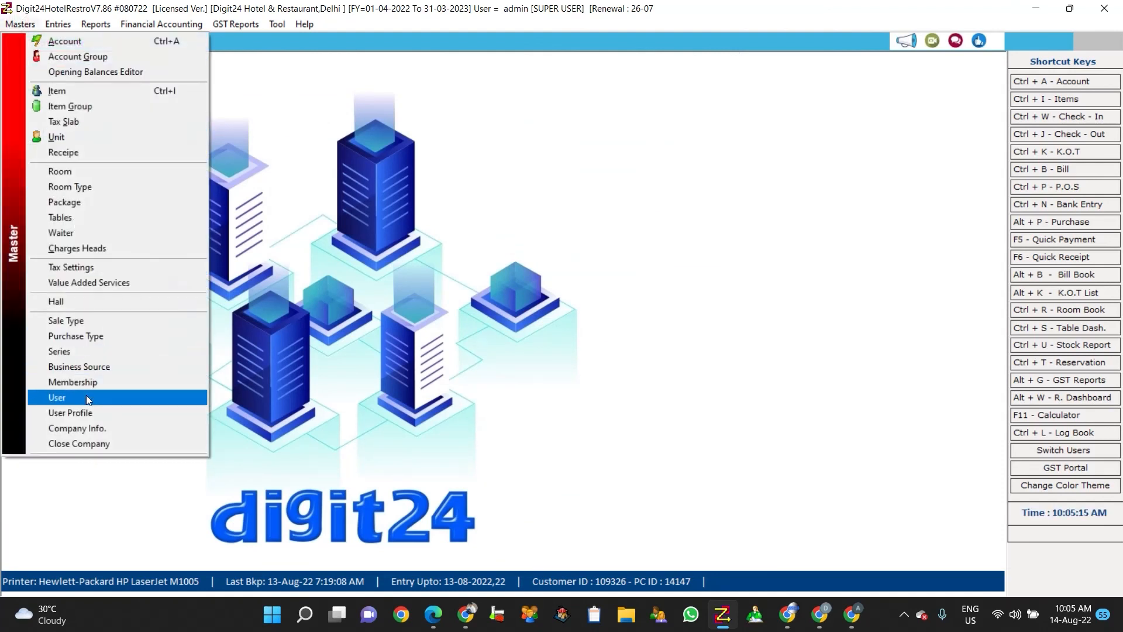